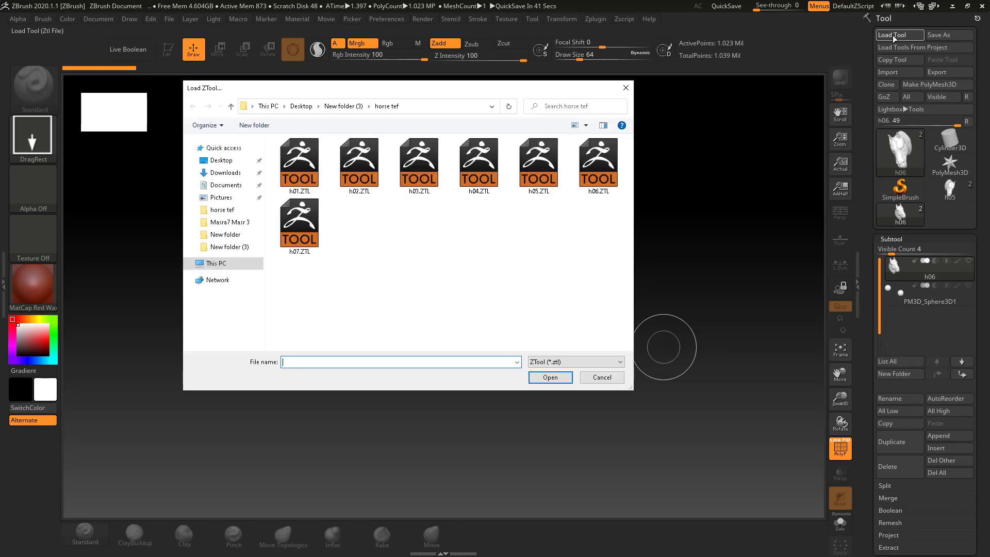
Load the h05.ZTL horse head tool and draw it onto the canvas in Edit mode.
click(525, 168)
click(540, 377)
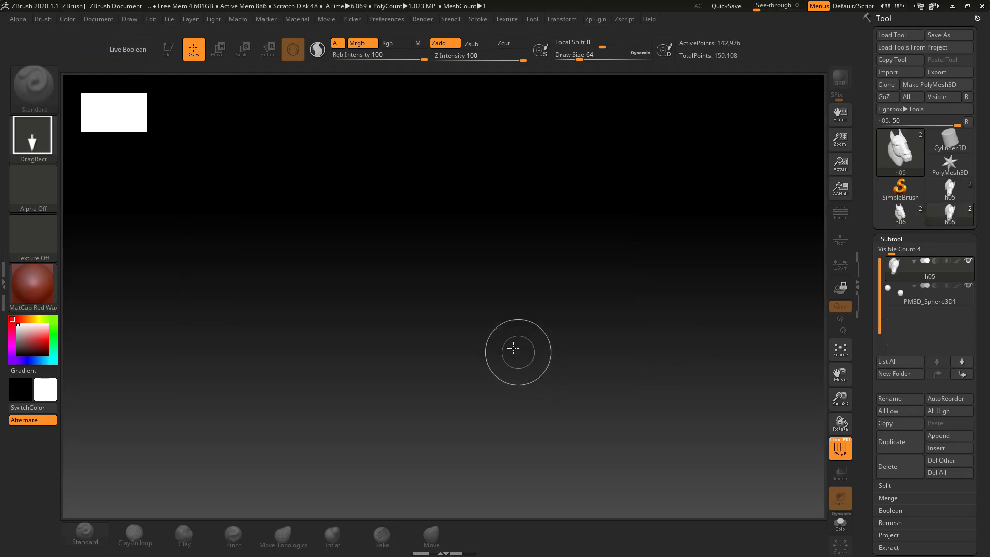
drag(456, 270, 449, 412)
key(t)
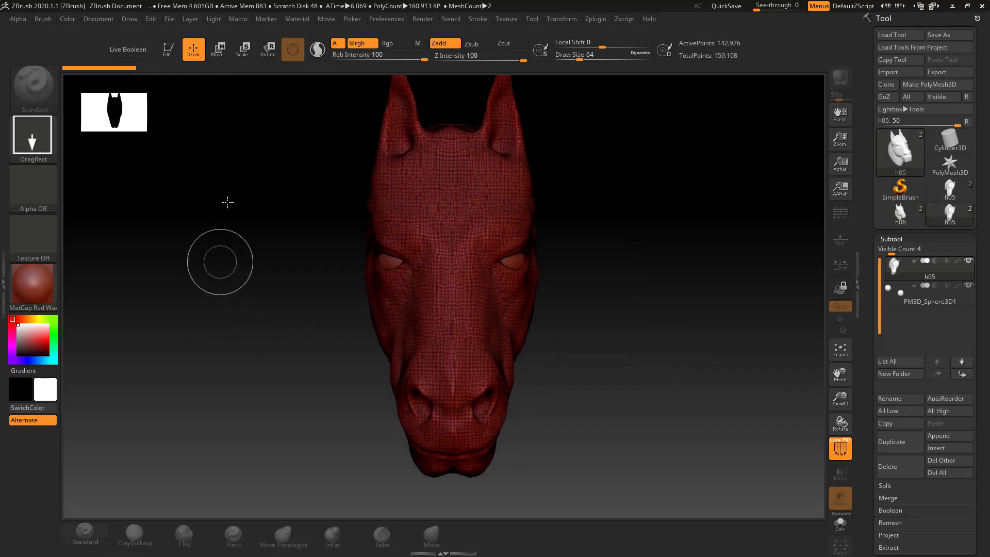
Enable Edit mode and rotate the horse head to a three-quarter view.
click(169, 52)
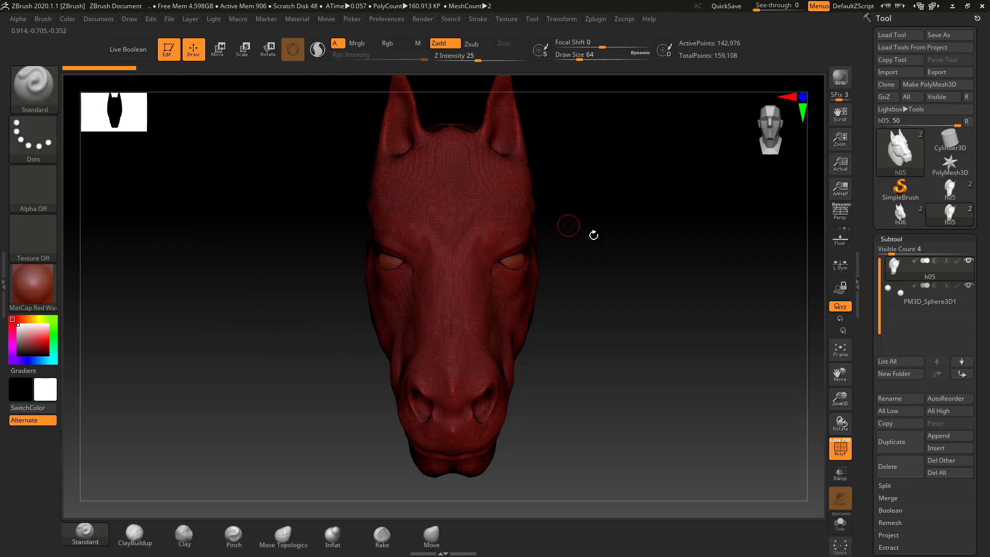
mouse_move(568, 225)
mouse_down()
mouse_move(614, 248)
mouse_move(606, 248)
mouse_up()
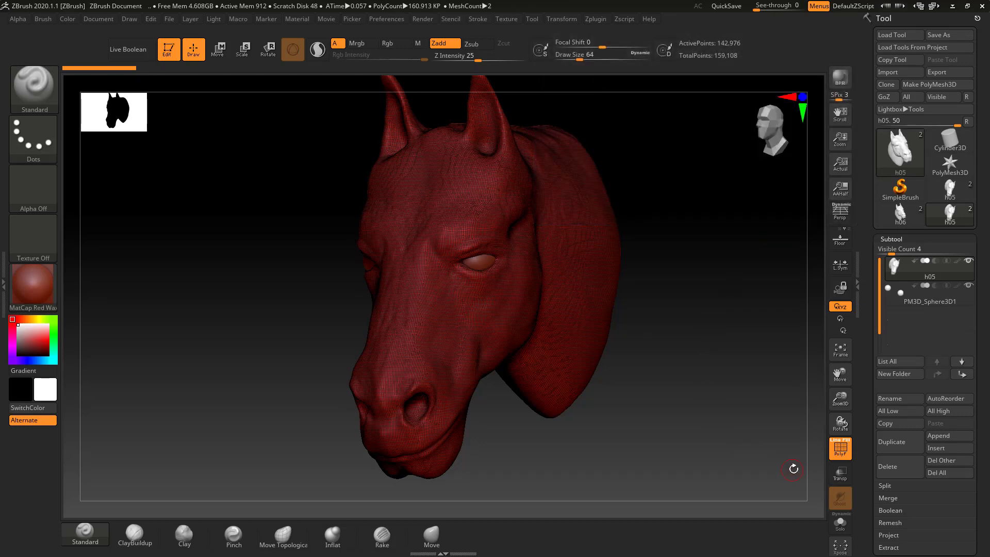
Duplicate the horse head as subtool h06 and hide the PM3D_Sphere3D1 subtool.
click(888, 446)
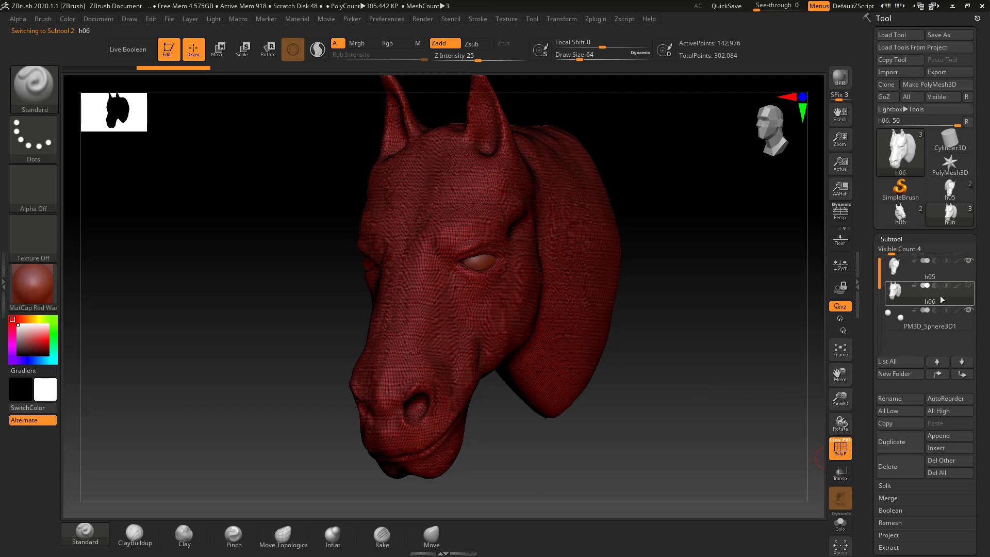
click(971, 311)
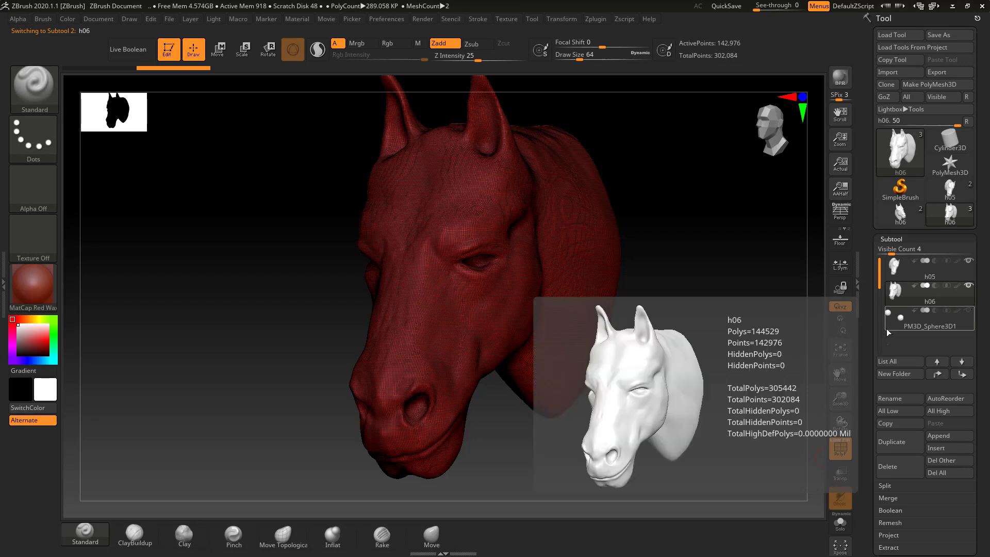
drag(871, 339, 867, 282)
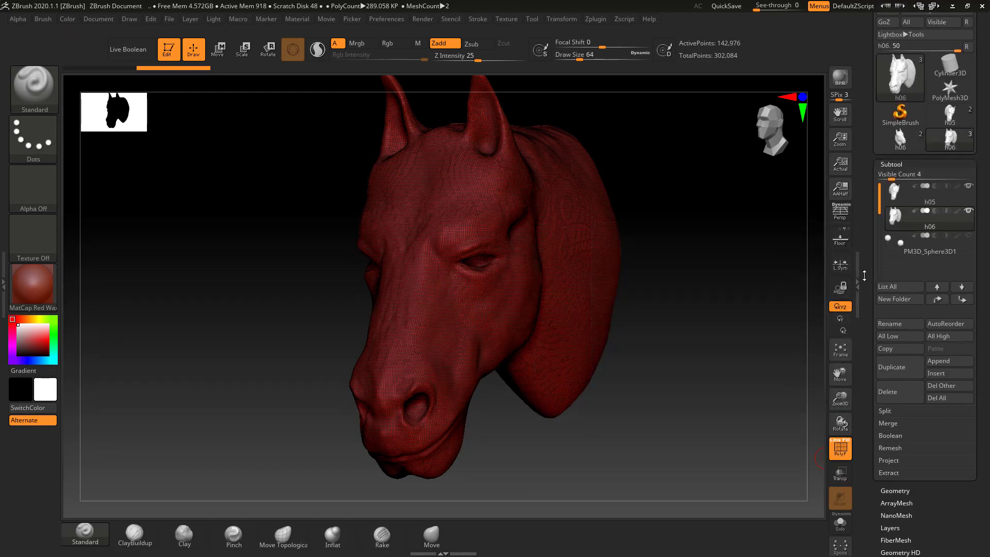
Expand Geometry to show the ZRemesher settings (Target Polygons 5, Adaptive Size 50).
scroll(885, 325, down, 5)
click(892, 347)
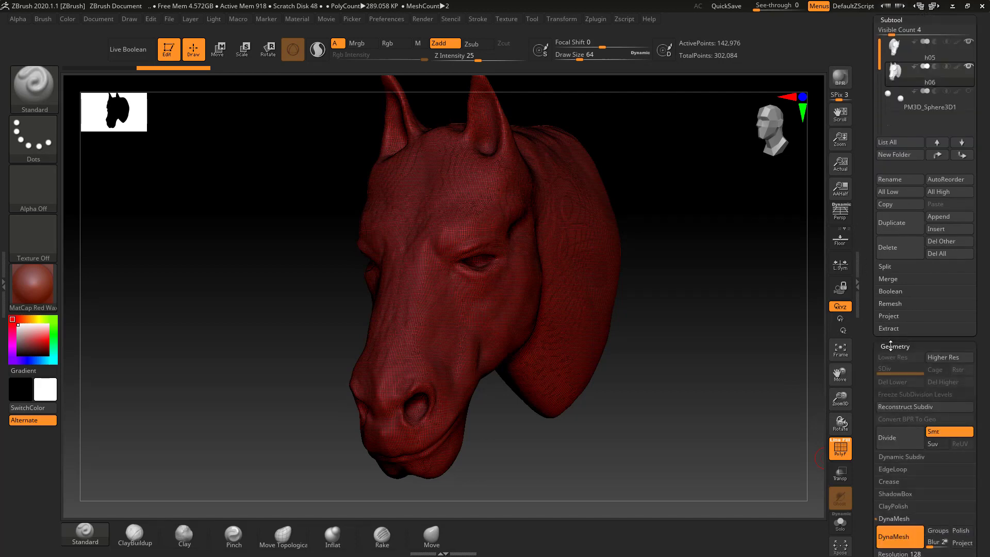
drag(871, 365, 862, 257)
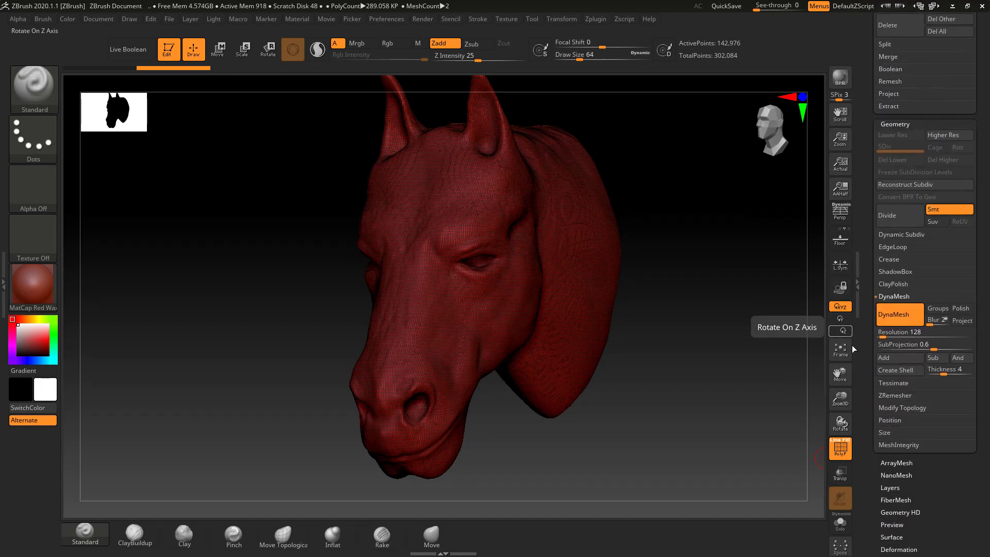
click(896, 395)
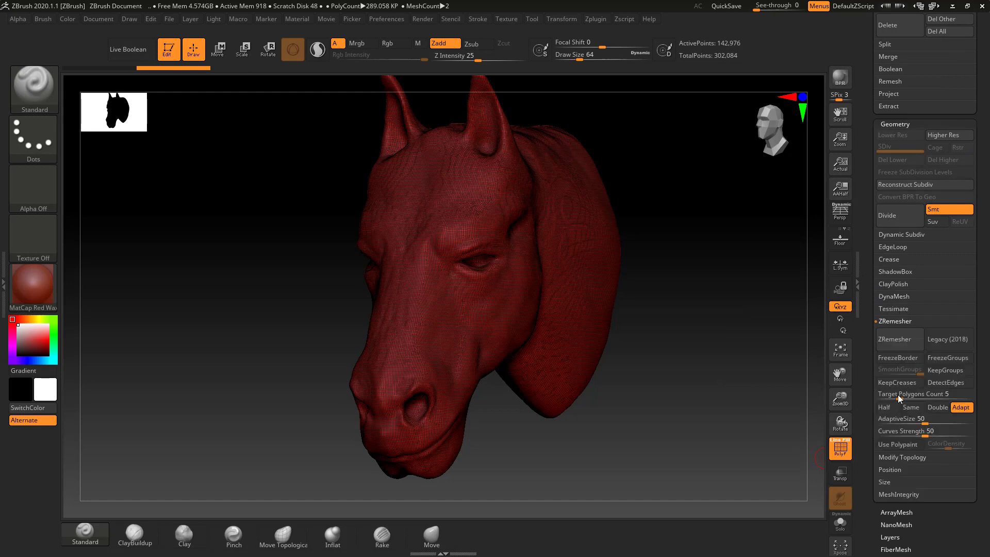
drag(872, 384, 865, 355)
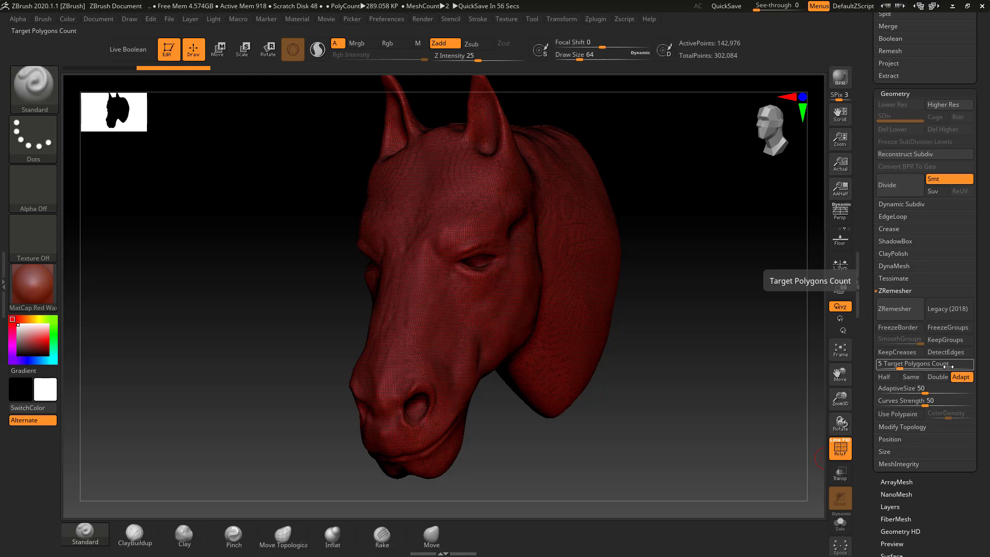
ZRemesh the h06 duplicate into an even quad mesh of about 11,268 points.
click(901, 310)
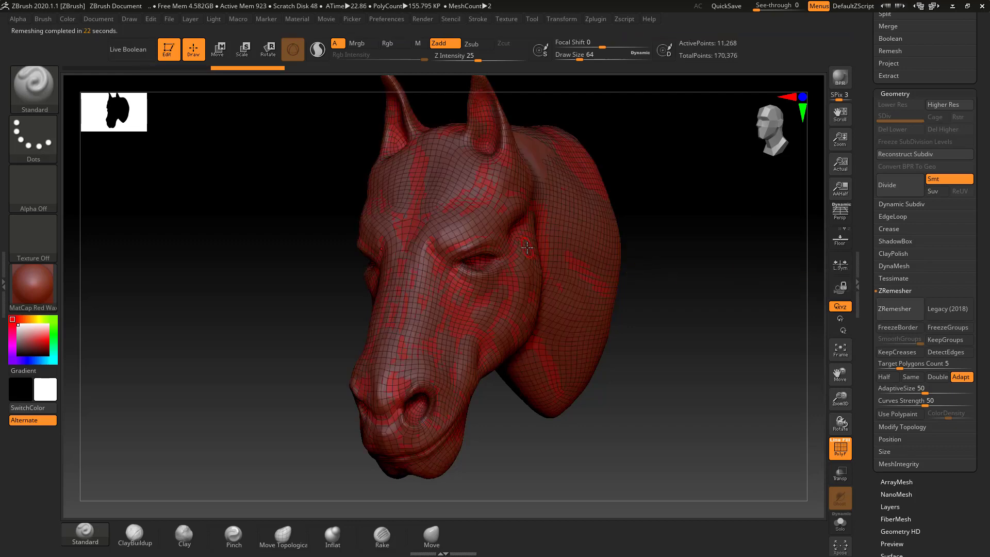
Hide the original h05 subtool so only the remeshed h06 head shows.
scroll(909, 190, up, 10)
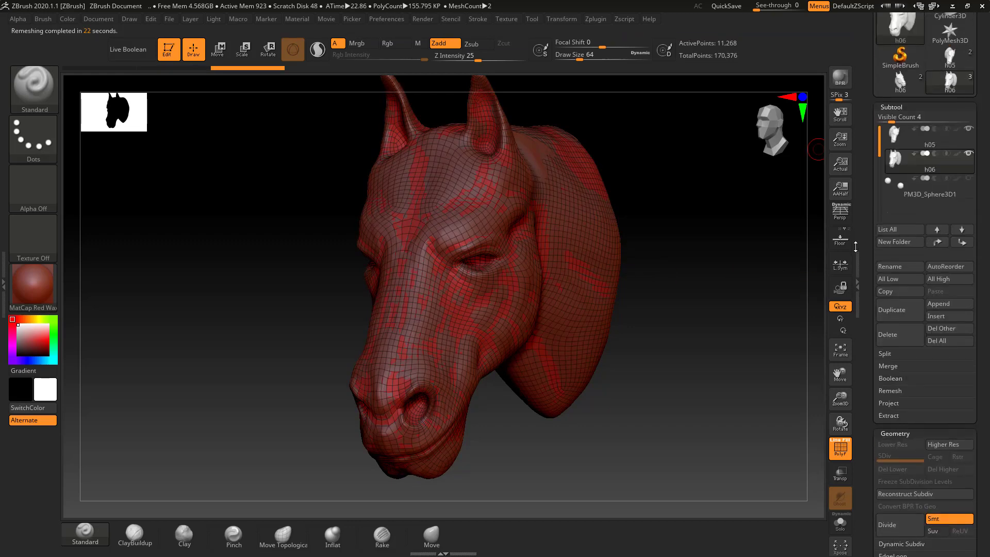
click(963, 164)
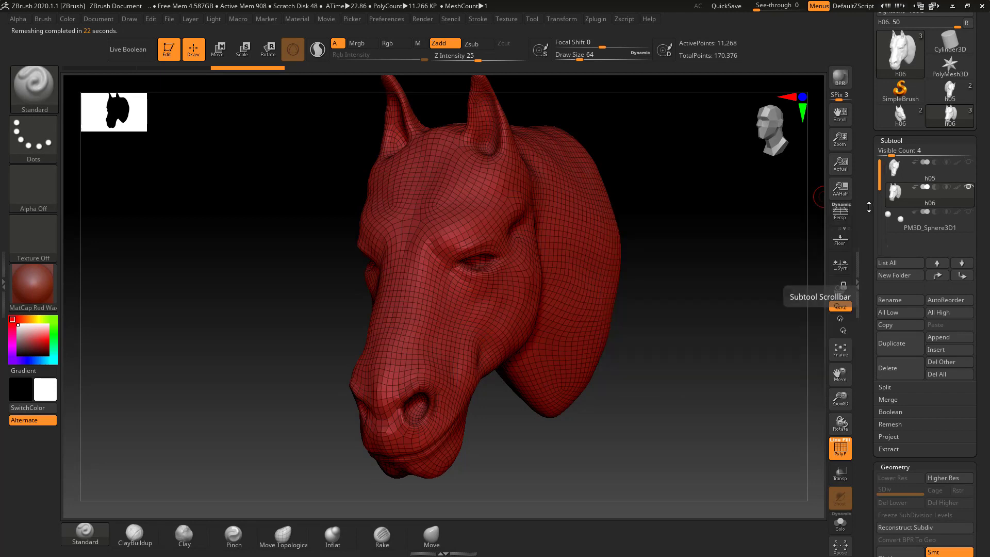
scroll(923, 258, down, 1)
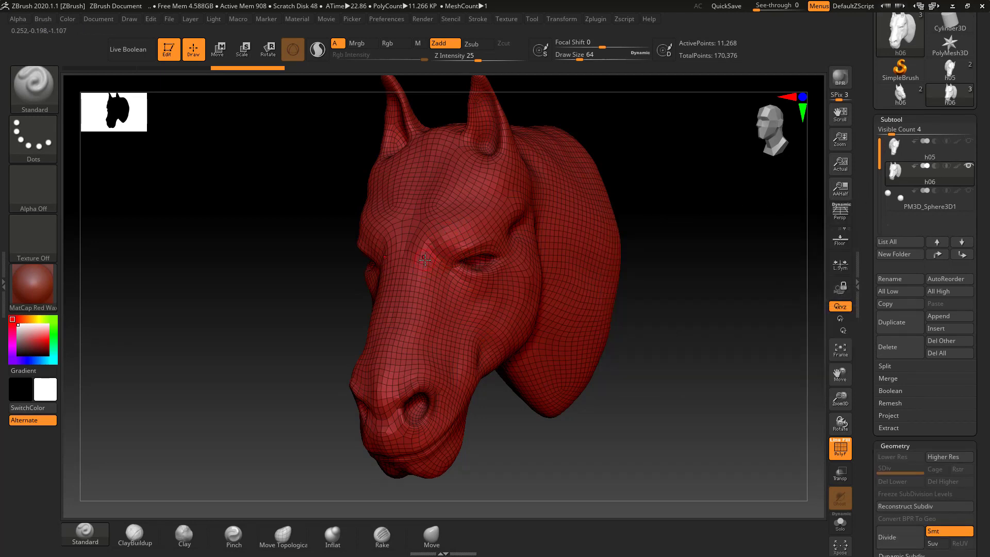
Orbit the remeshed head through side and frontal views to inspect its topology.
drag(650, 294, 627, 295)
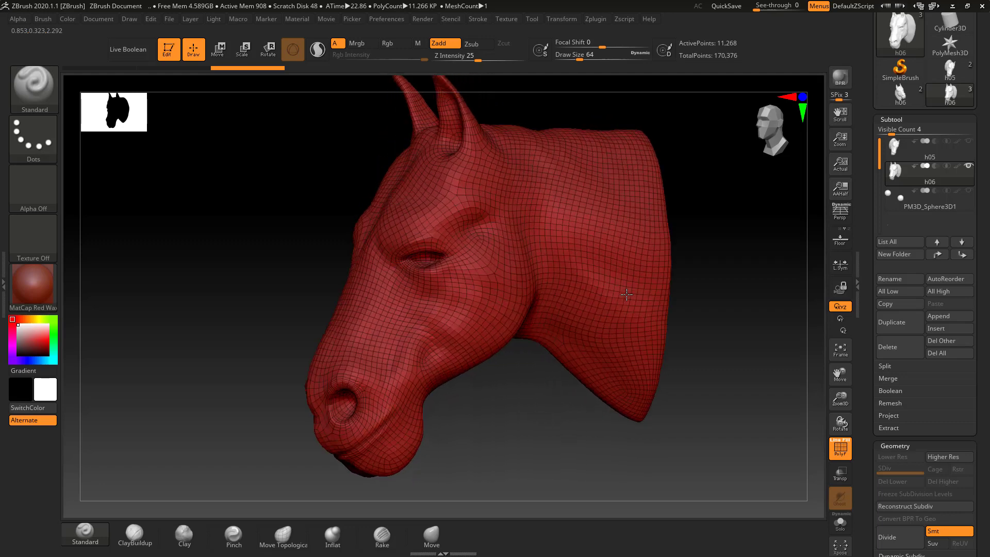
mouse_move(626, 295)
right_down()
mouse_move(619, 278)
mouse_move(593, 286)
right_up()
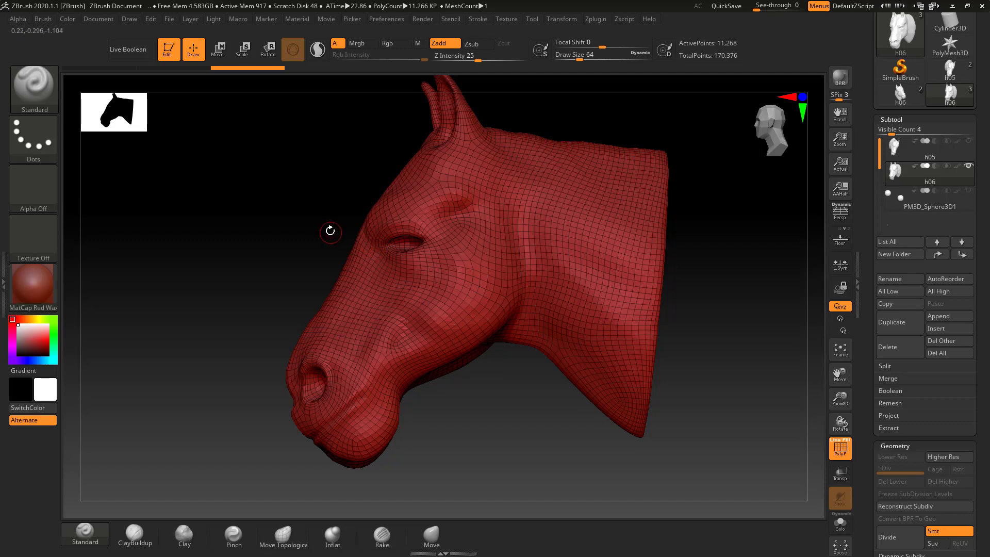
mouse_move(330, 231)
mouse_down()
mouse_move(347, 228)
mouse_move(405, 253)
mouse_up()
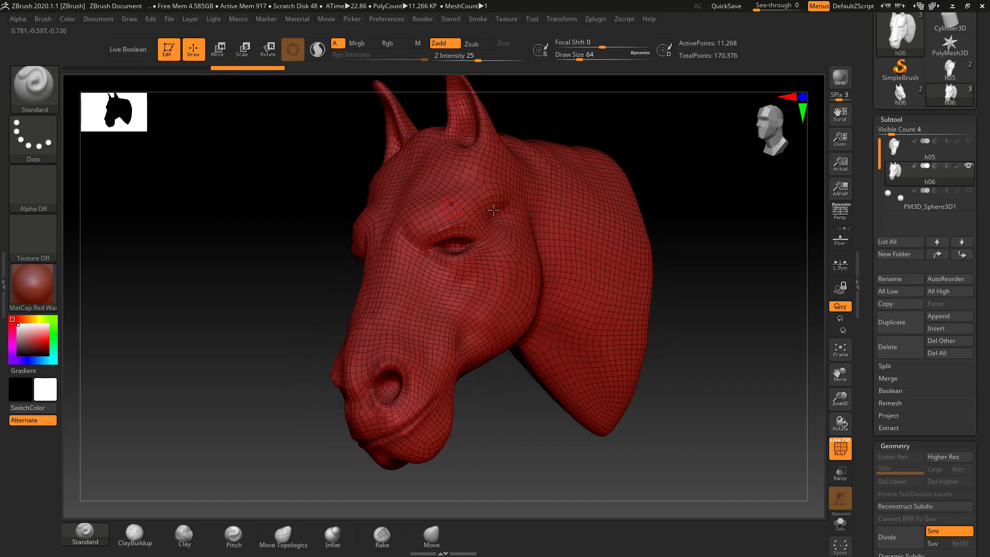
drag(692, 215, 680, 233)
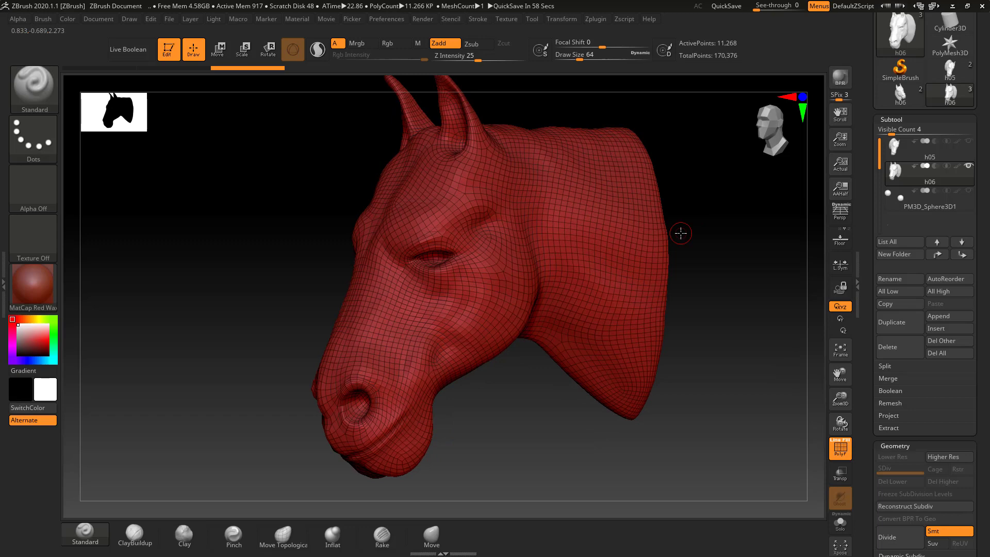
scroll(908, 170, up, 1)
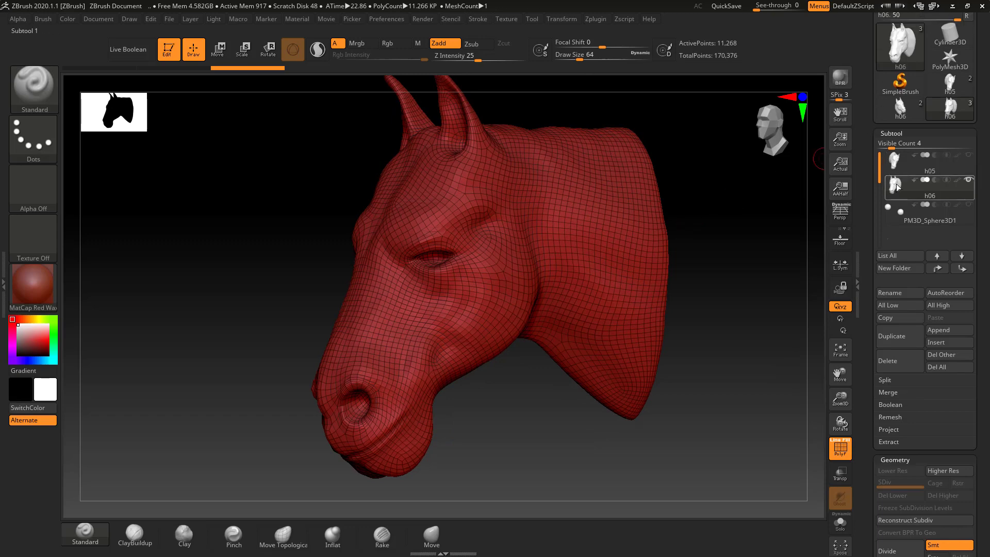
mouse_move(928, 178)
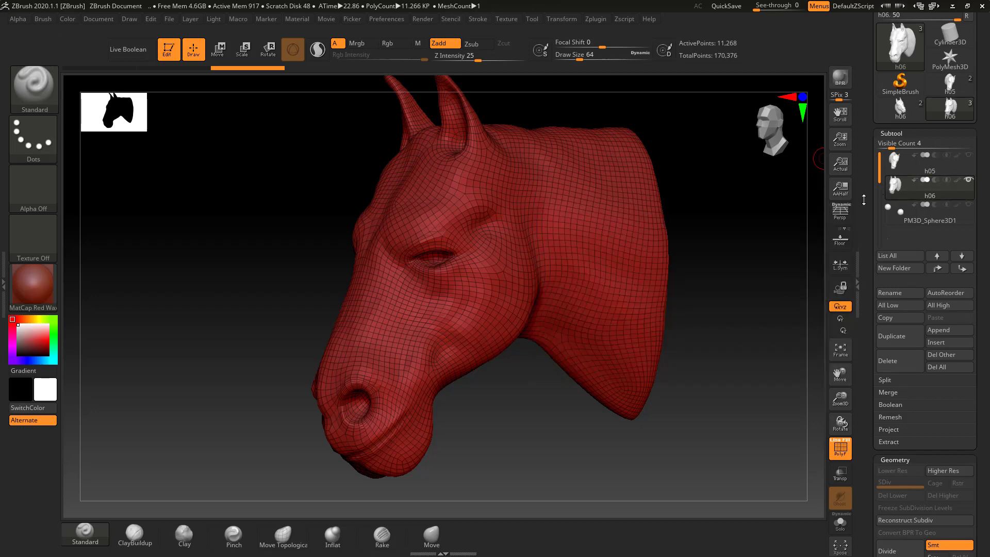
Undo the remesh and ZRemesh h06 at Target Polygons Count 1.69702, giving 4,620 points.
key(ctrl)
key(ctrl+d)
key(ctrl+d)
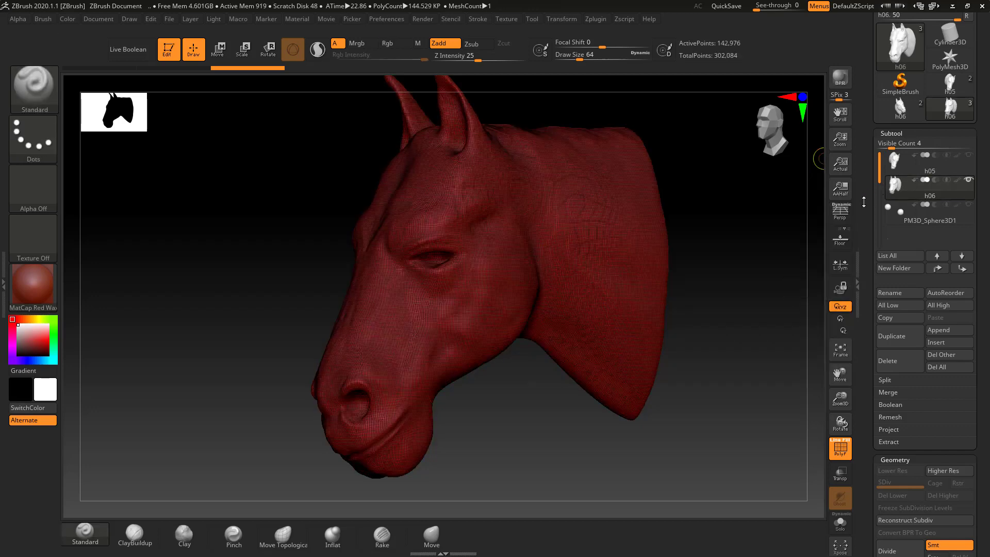
drag(864, 200, 874, 96)
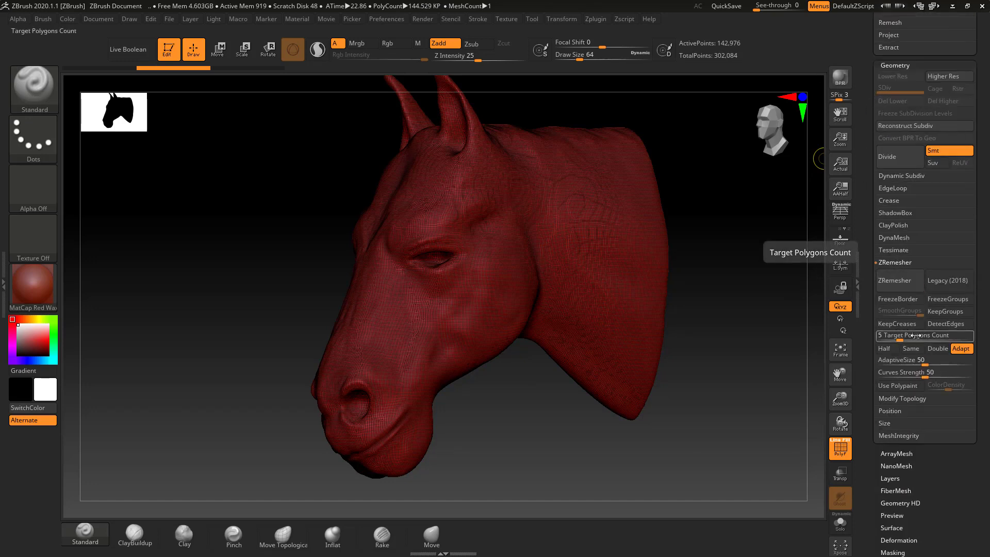
drag(904, 336, 887, 336)
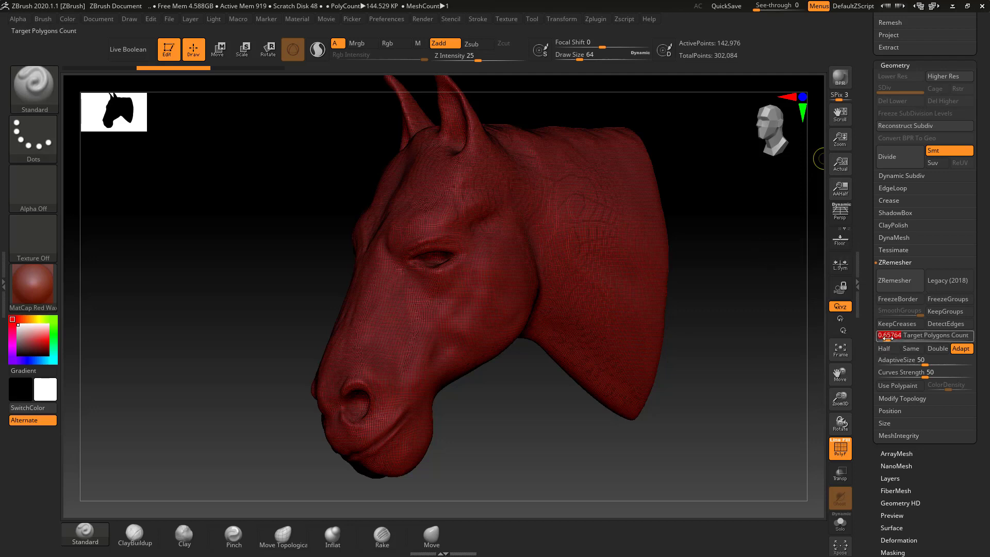
drag(886, 336, 890, 335)
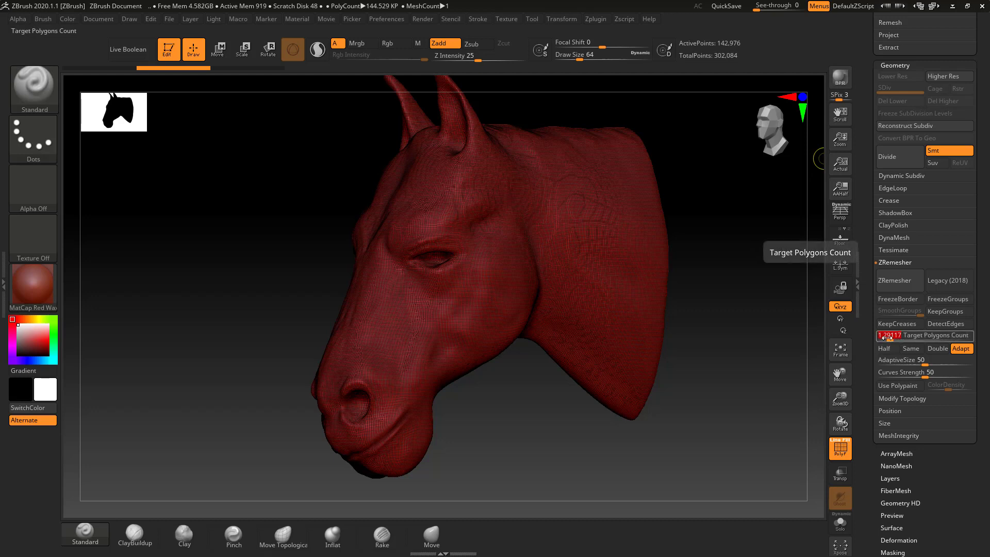
drag(888, 337, 891, 337)
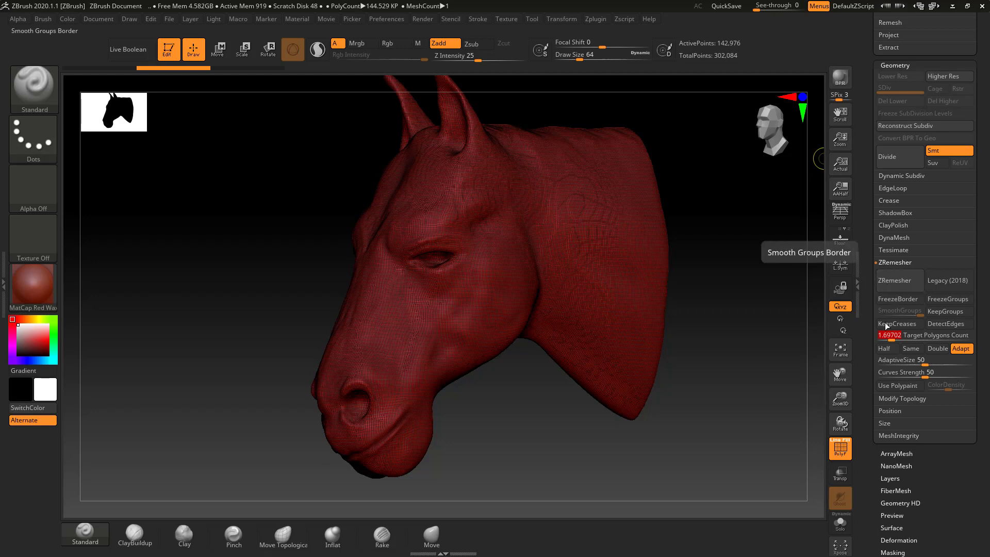
click(889, 280)
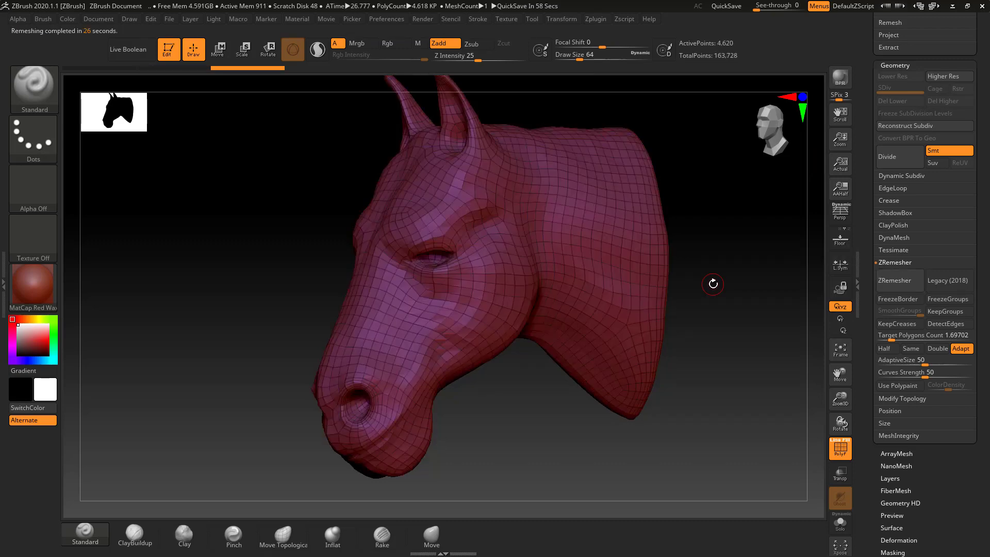
Show the original h05 head again and make it the active subtool beside h06.
drag(713, 284, 731, 283)
drag(871, 53, 871, 402)
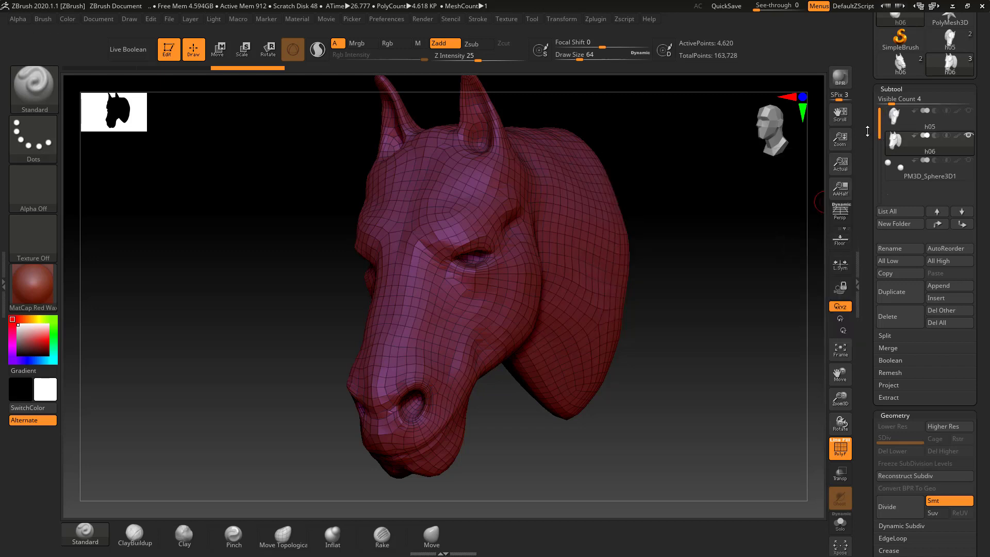
scroll(871, 143, down, 1)
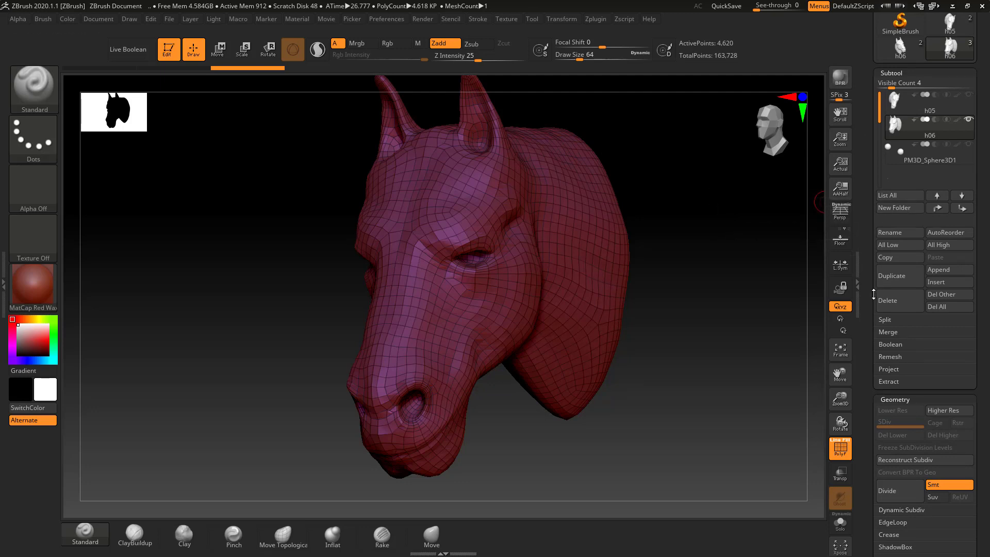
click(969, 95)
click(956, 125)
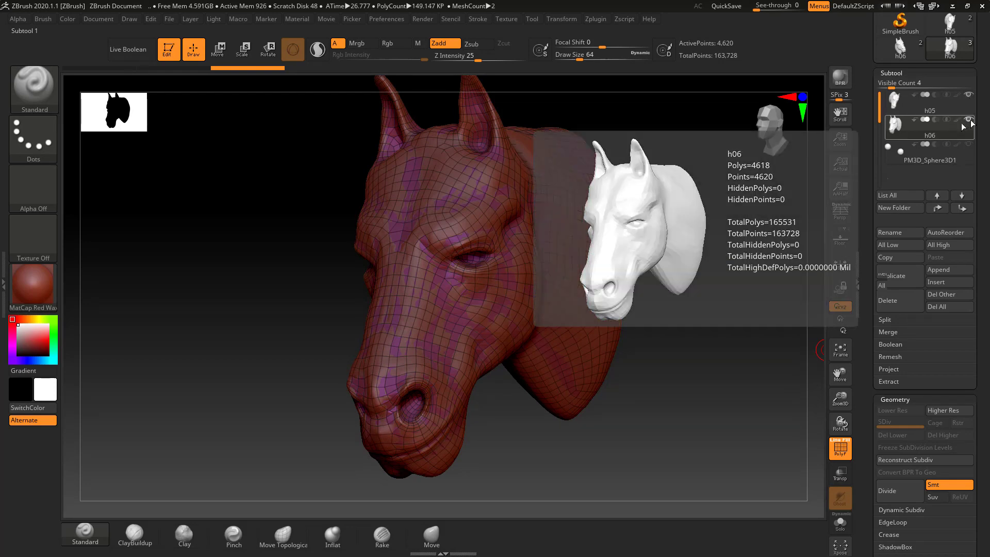
click(960, 112)
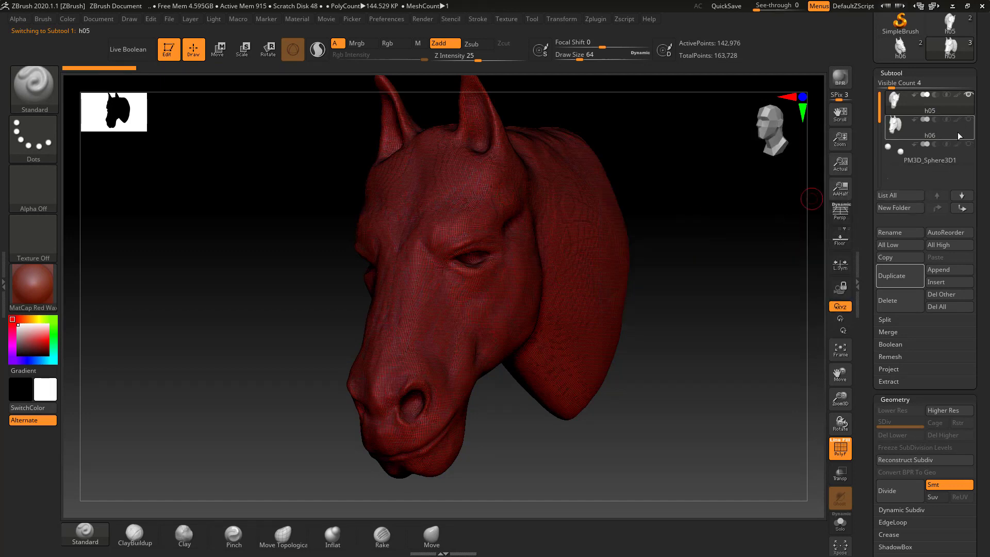
Show h06 beside the h05 sculpt, expand the Project options, and make h06 active.
click(966, 120)
mouse_move(928, 125)
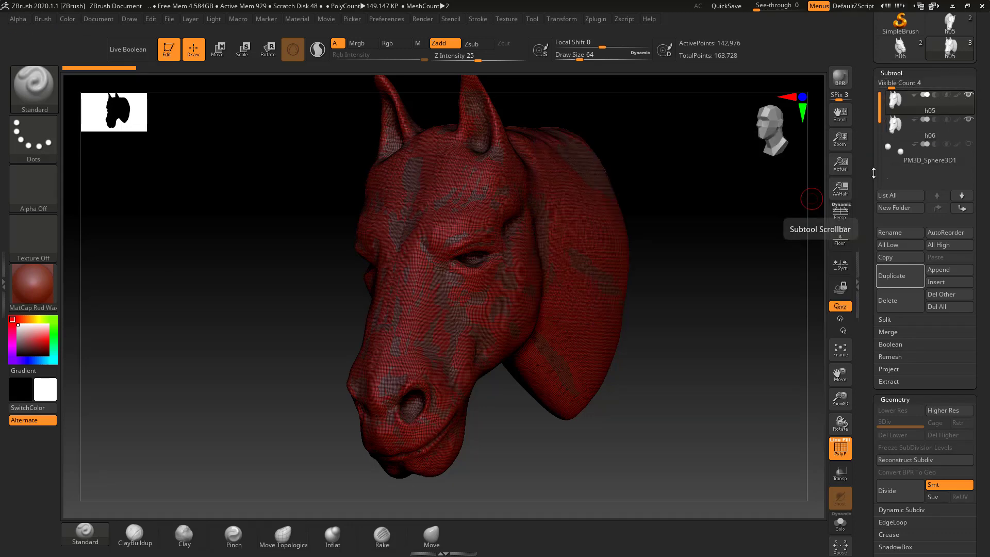
drag(870, 165, 869, 111)
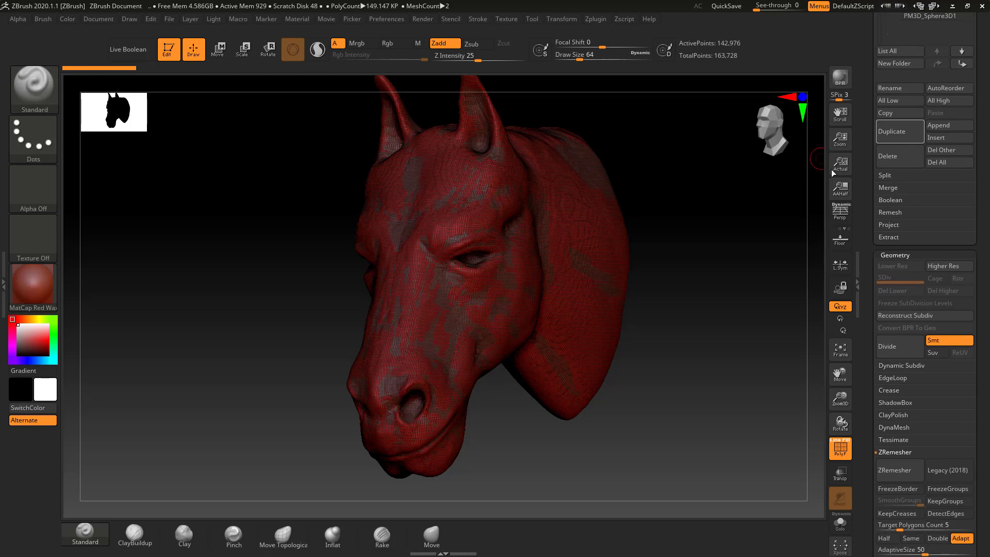
click(905, 224)
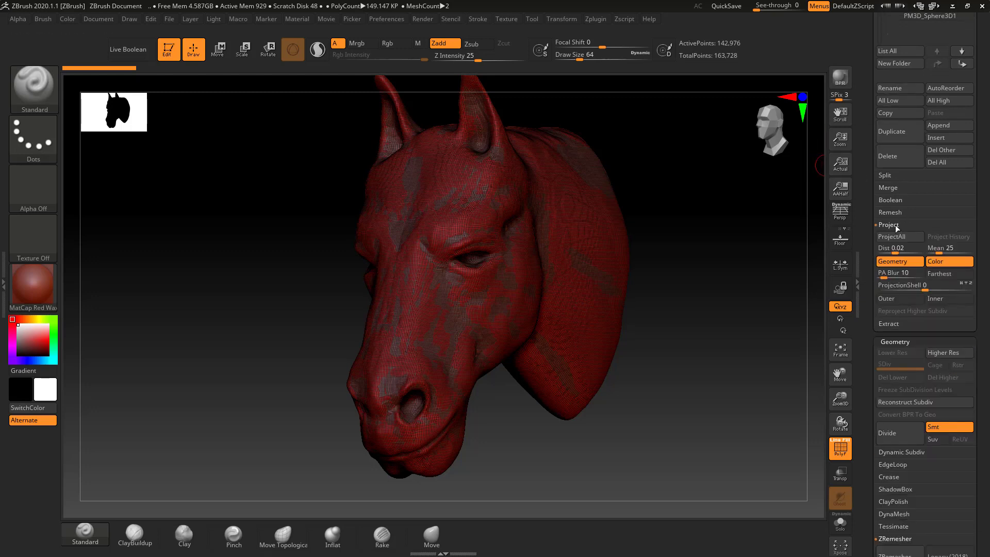
drag(874, 80, 868, 134)
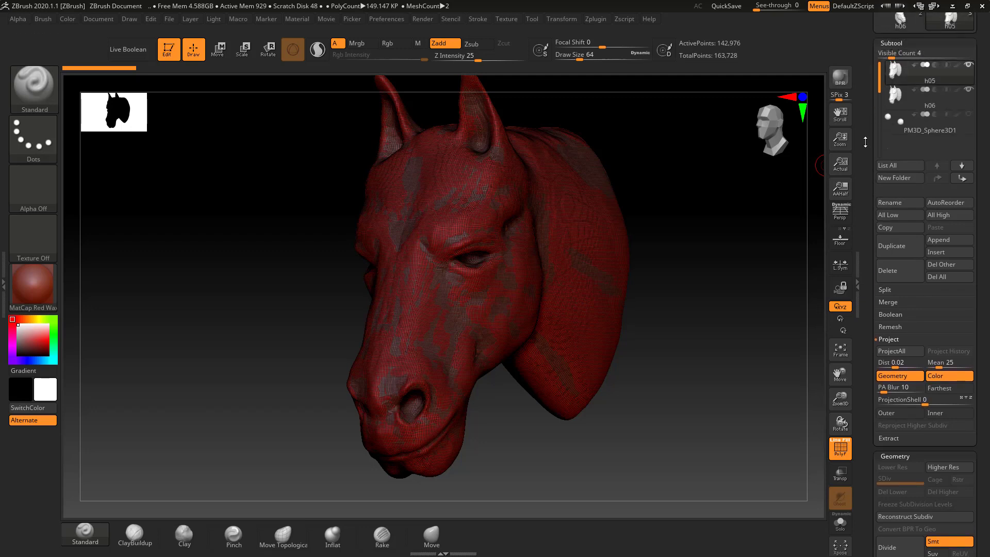
drag(867, 134, 868, 46)
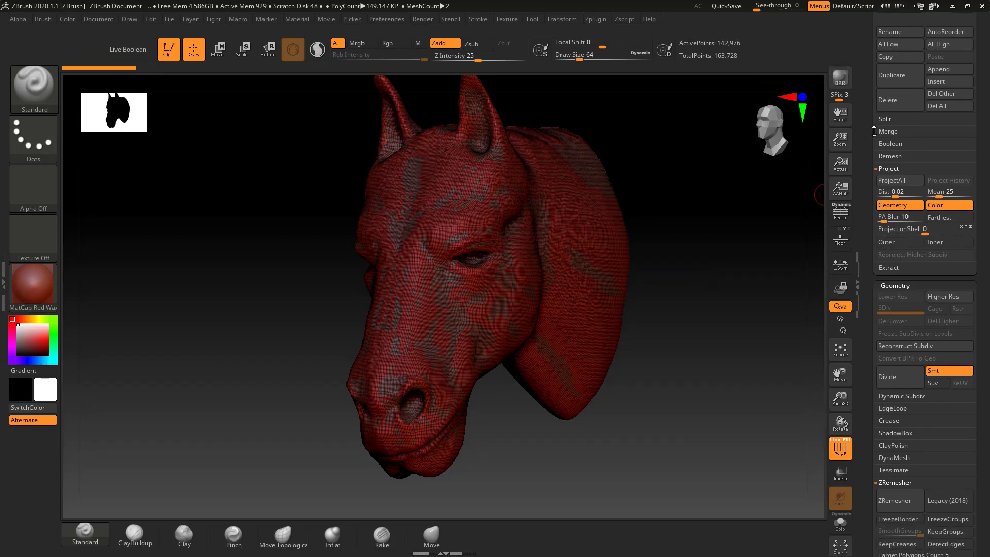
drag(874, 131, 869, 207)
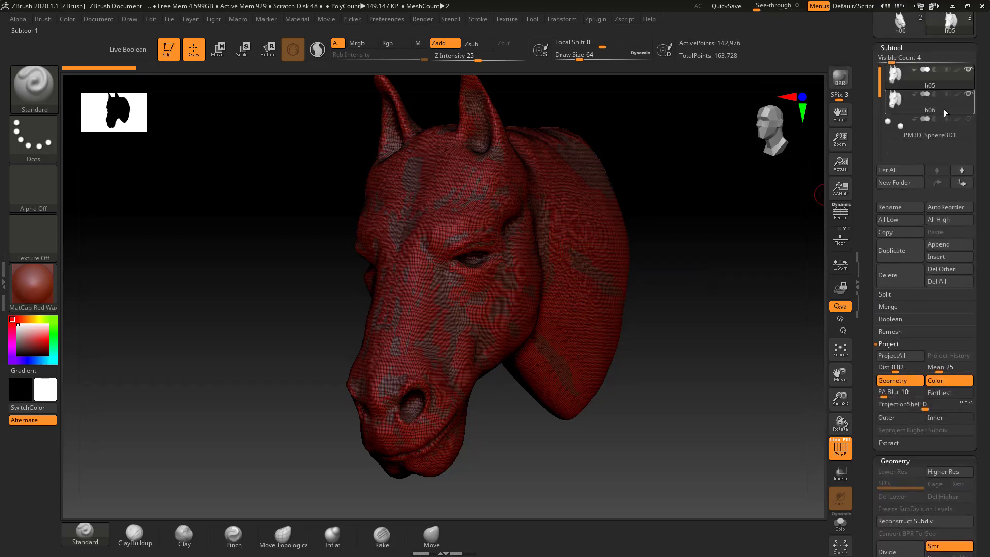
click(944, 109)
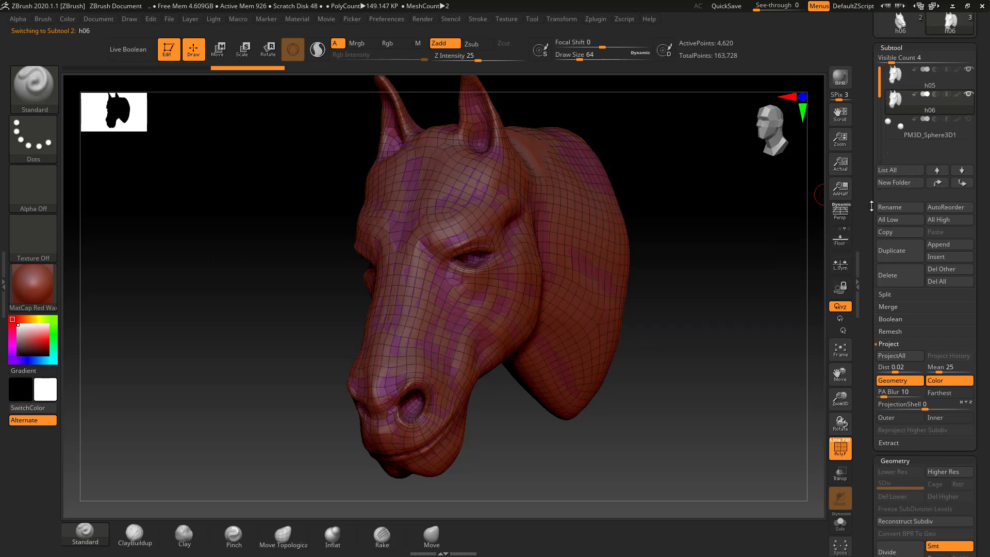
drag(870, 206, 860, 142)
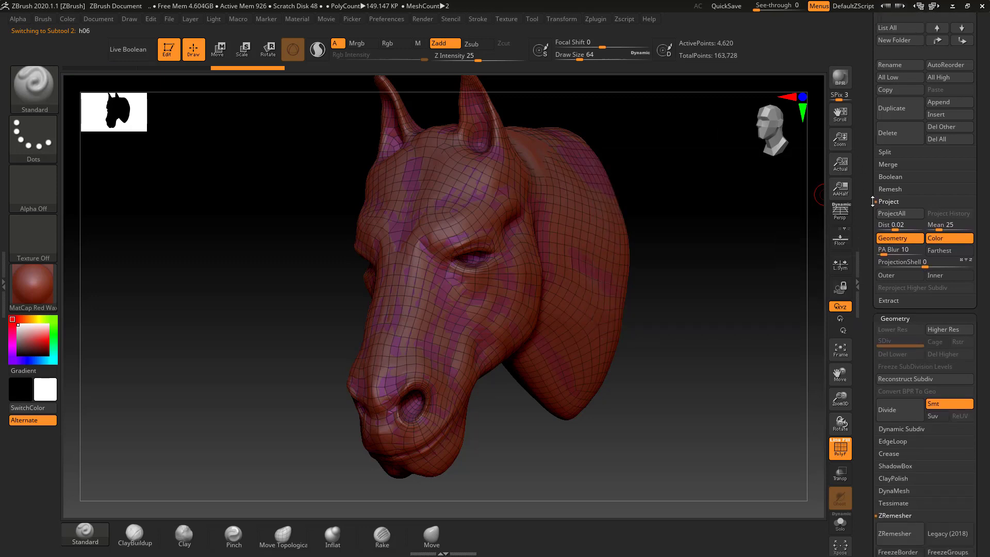
Divide h06 up to subdivision level 4, then drop it back to SDiv 1.
click(895, 407)
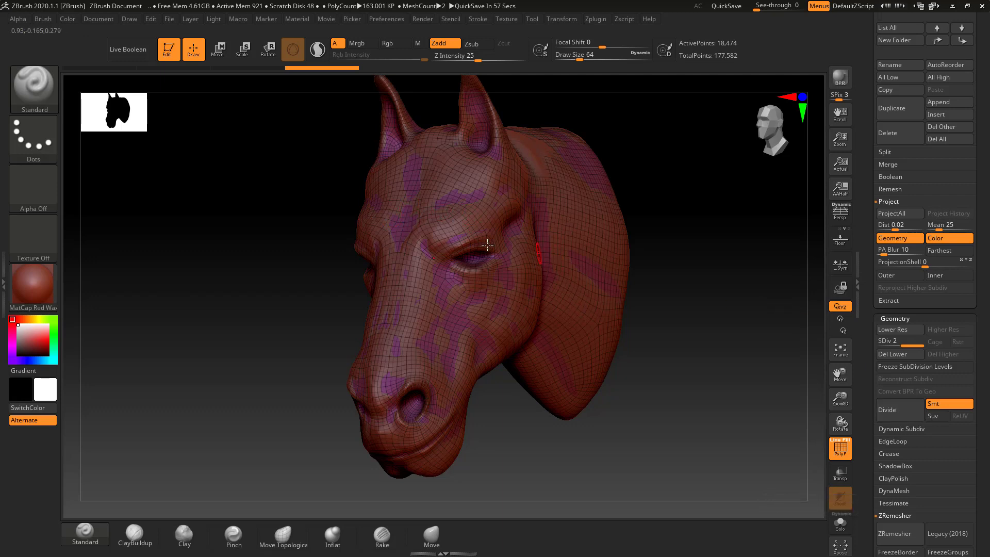
click(895, 410)
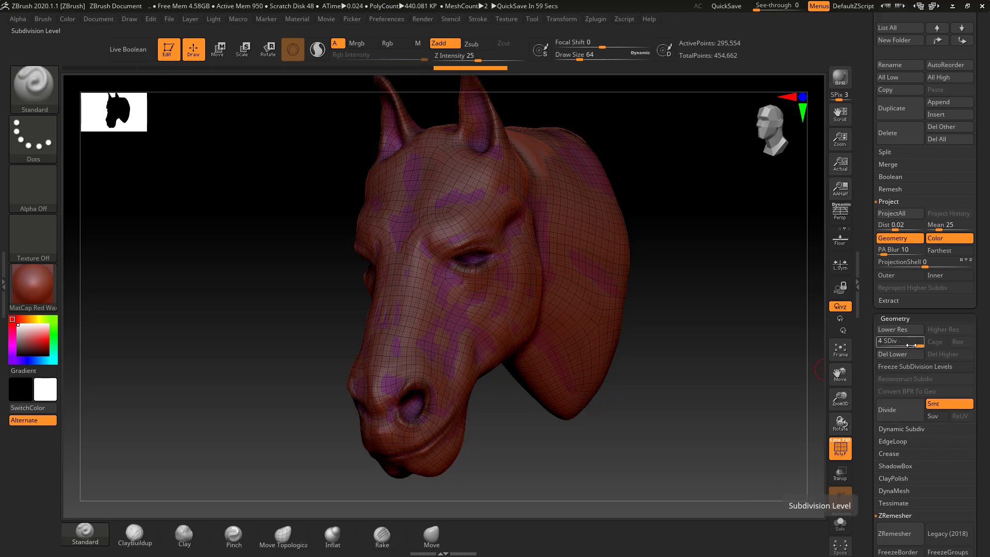
mouse_move(897, 343)
mouse_down()
mouse_move(883, 343)
mouse_move(906, 341)
mouse_move(880, 342)
mouse_up()
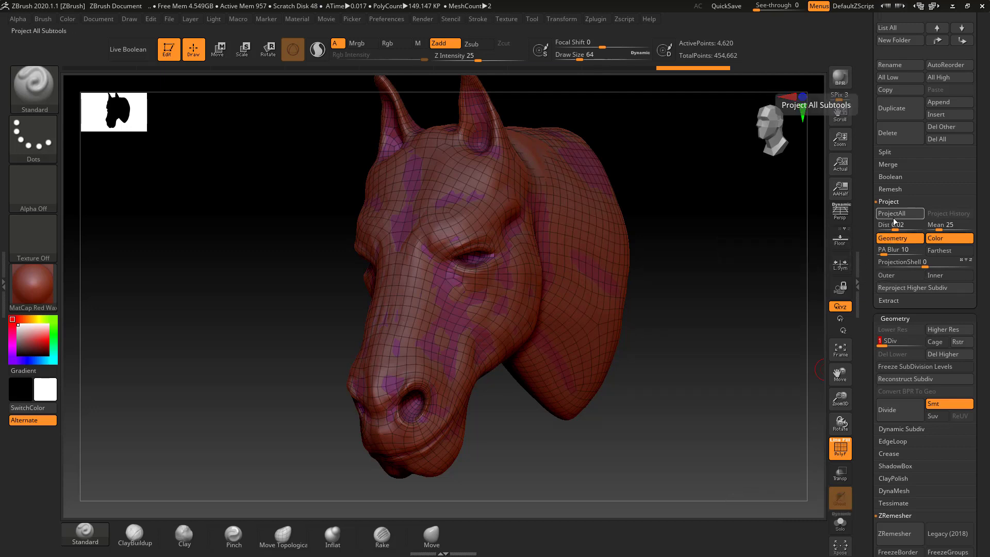
scroll(923, 170, up, 3)
scroll(943, 135, up, 2)
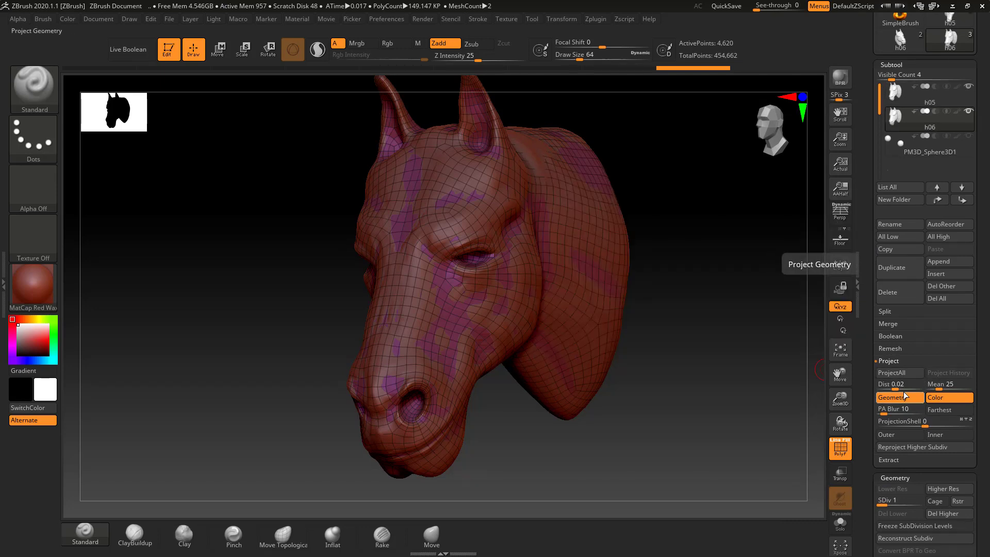
mouse_move(928, 93)
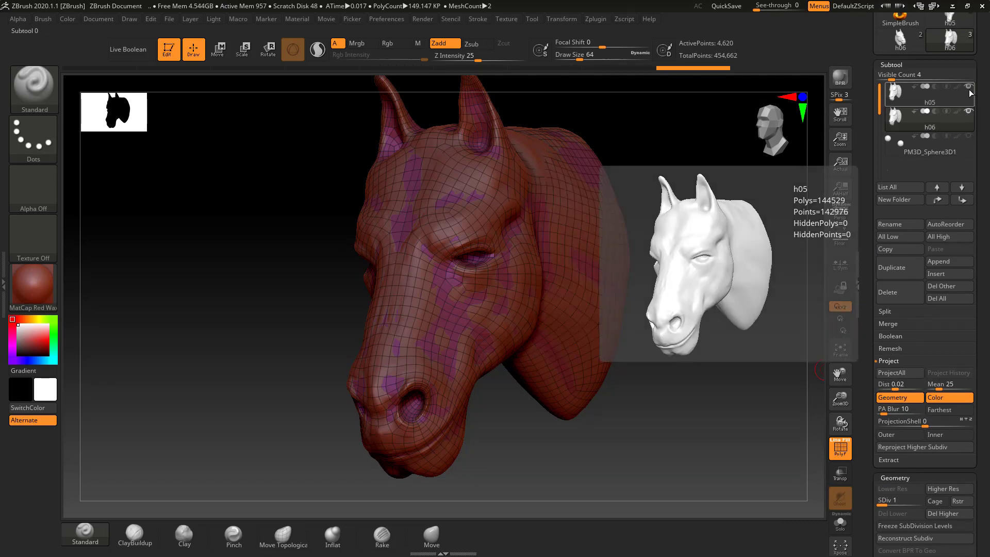
With h05 visible, ProjectAll its sculpt detail onto h06 at SDiv 1, 2 and 3.
click(969, 89)
click(970, 87)
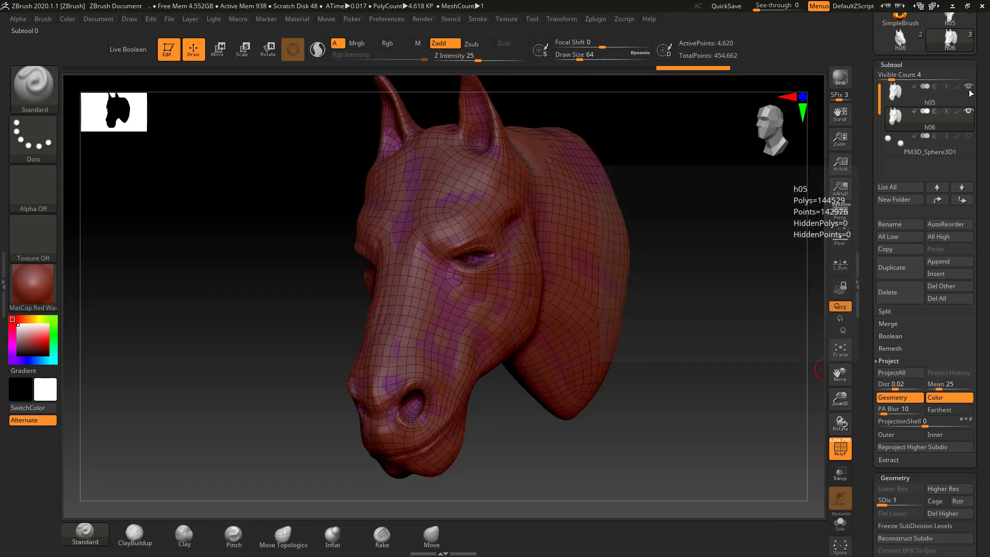
click(899, 373)
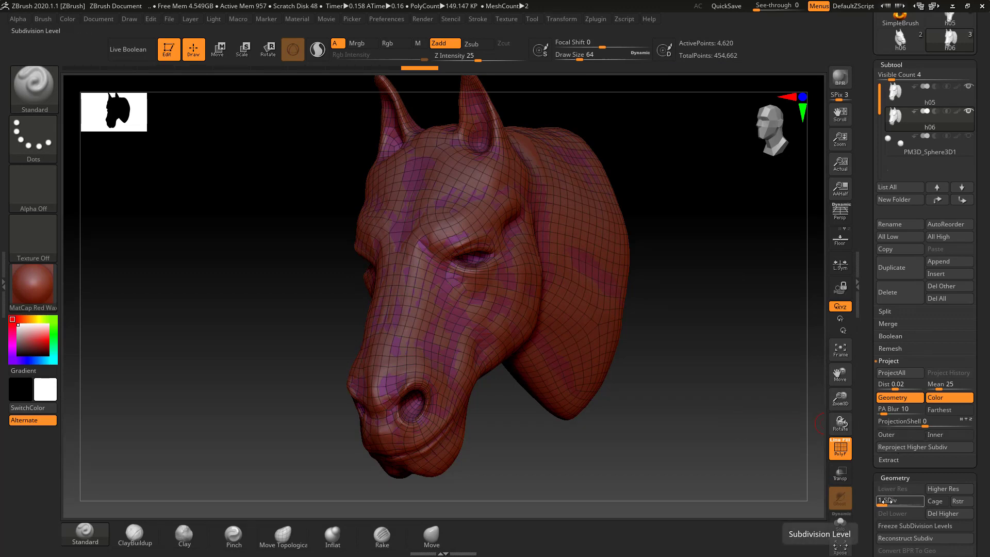
drag(886, 501, 892, 501)
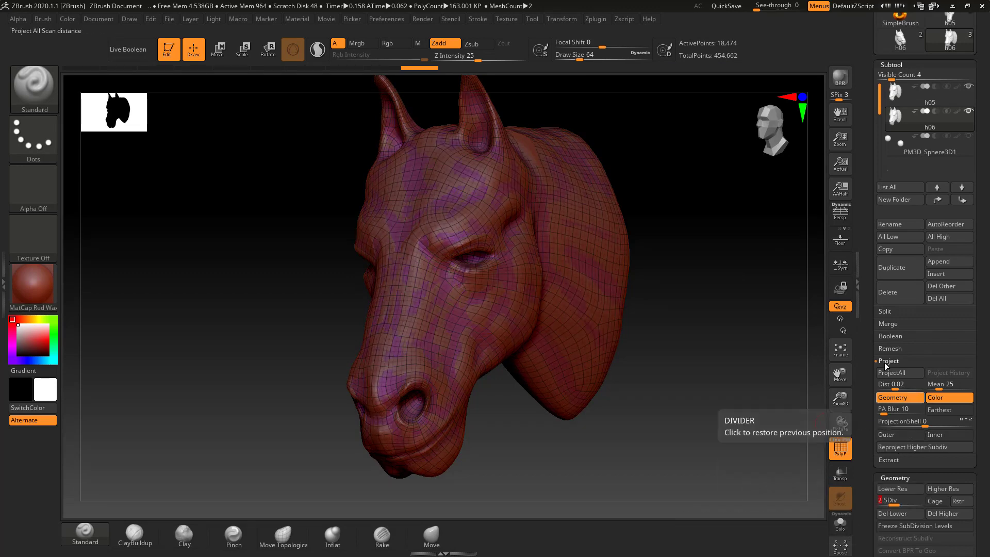
click(896, 375)
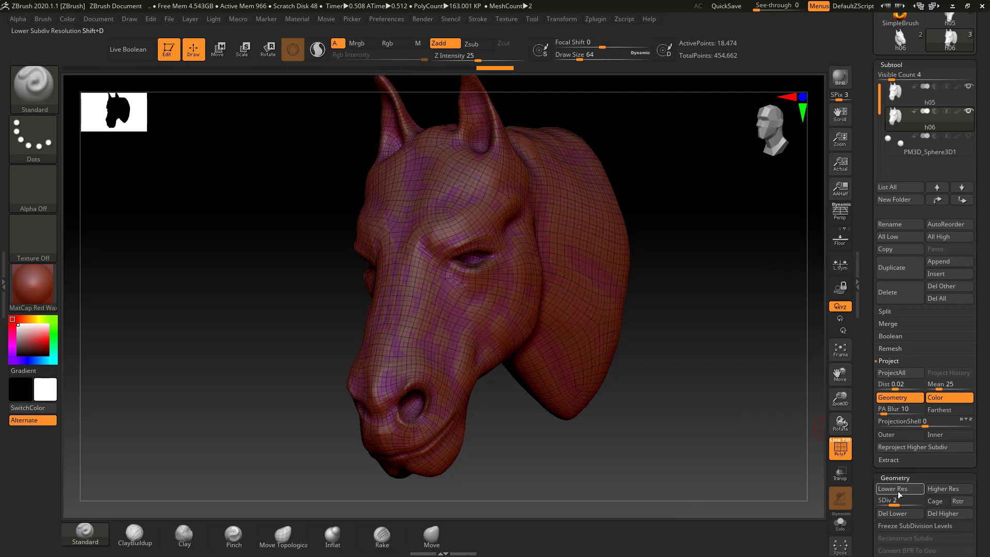
drag(894, 504, 902, 504)
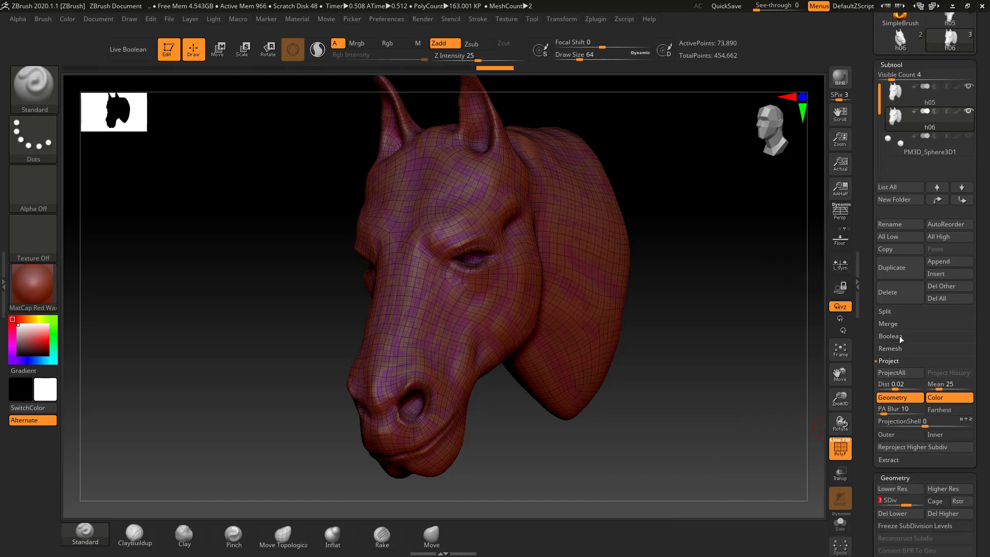
click(898, 375)
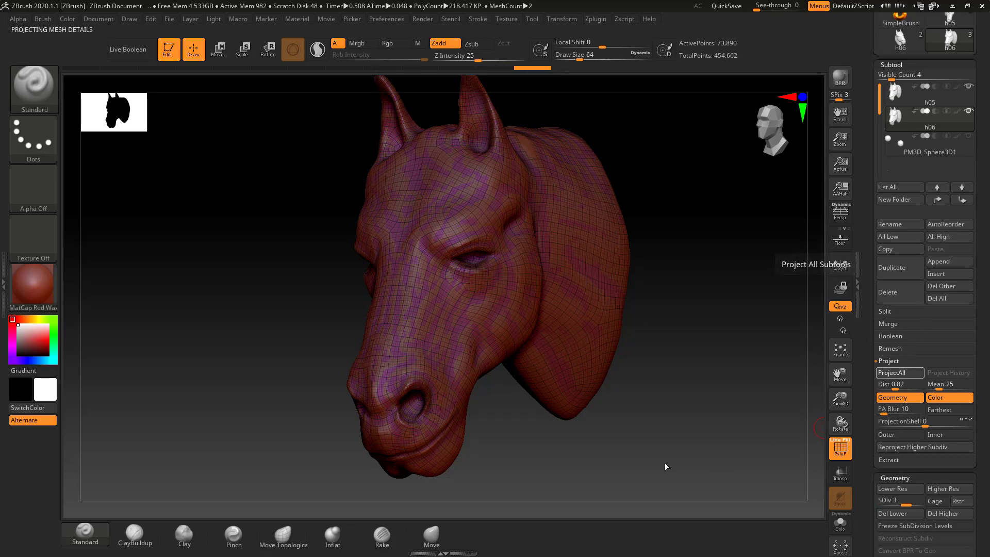
Project the detail at SDiv 4, turn off PolyF, and leave h06 at level 4.
click(905, 502)
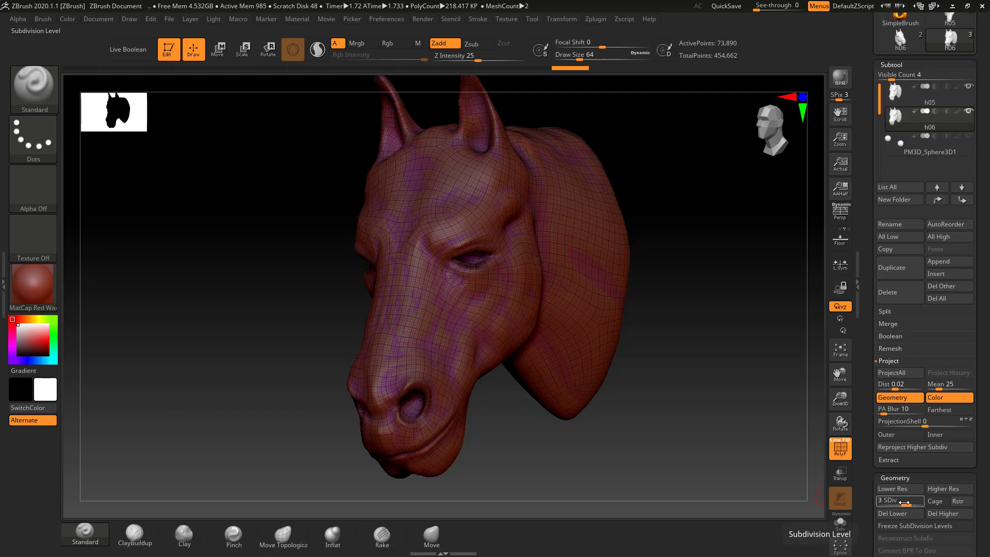
drag(905, 503, 918, 502)
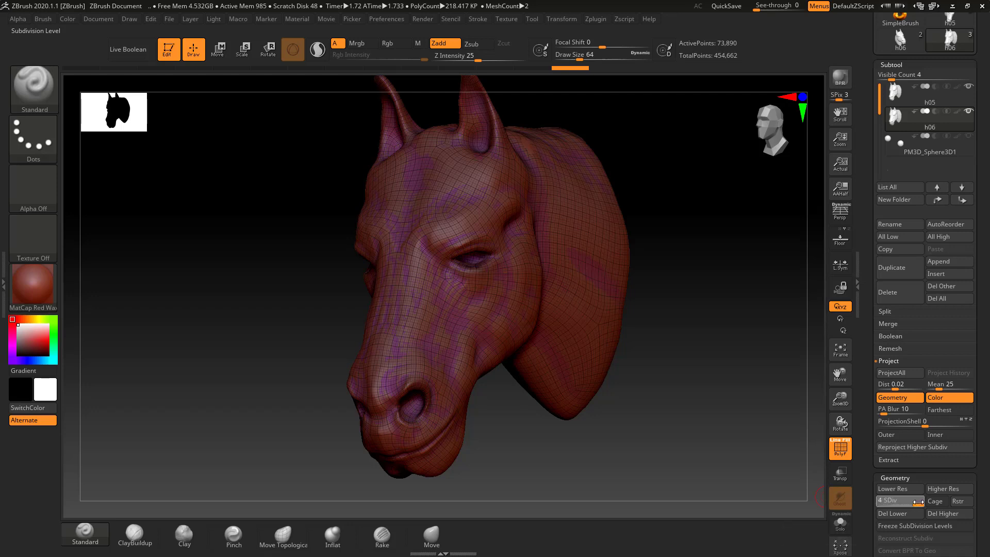
click(889, 374)
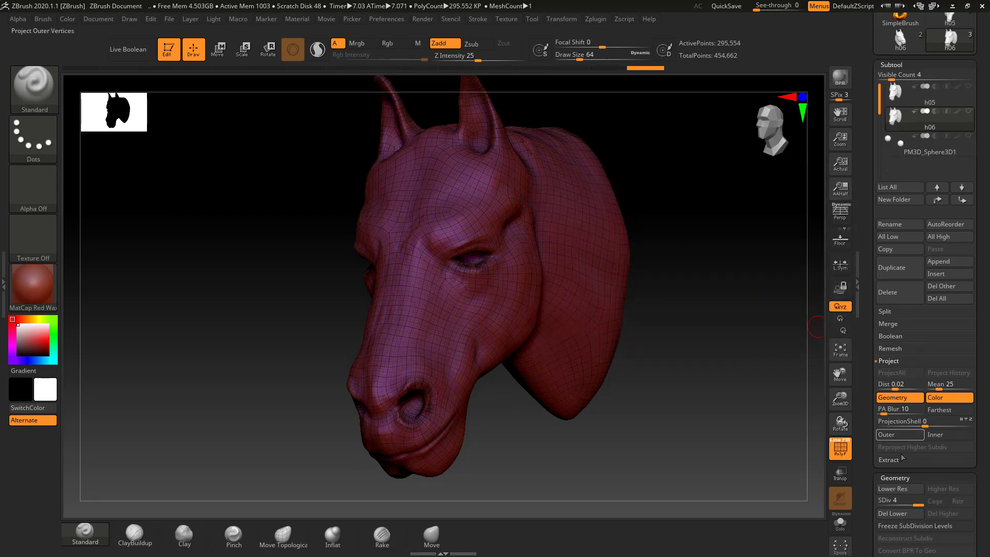
drag(912, 502, 883, 503)
click(841, 448)
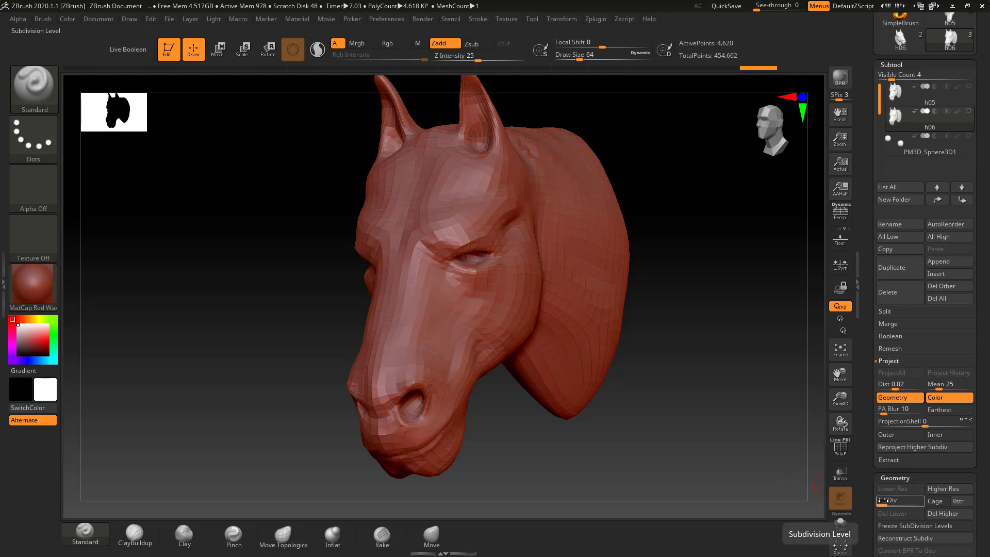
drag(885, 501, 914, 498)
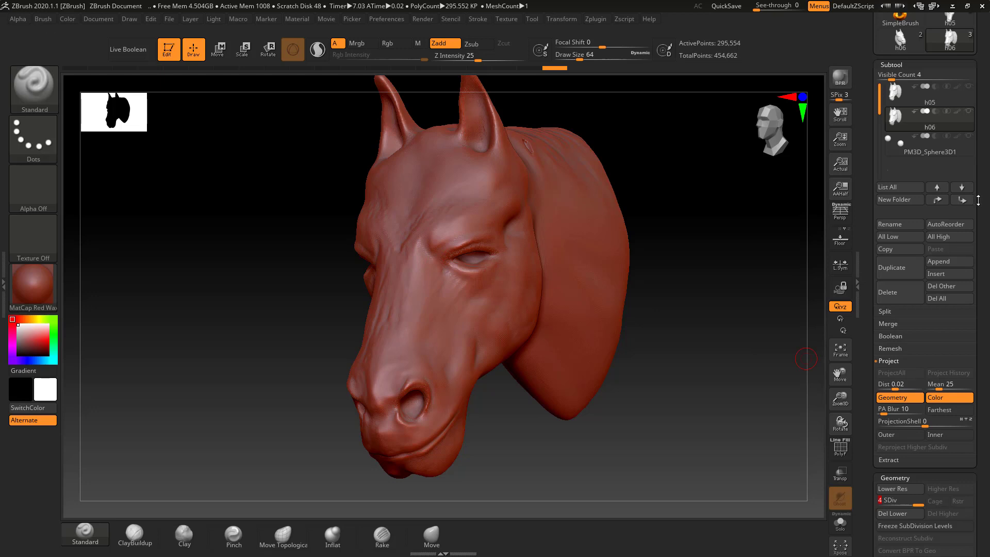
Delete the original h05 subtool, keeping h06 and PM3D_Sphere3D1 (311,686 total points).
click(964, 103)
mouse_move(897, 95)
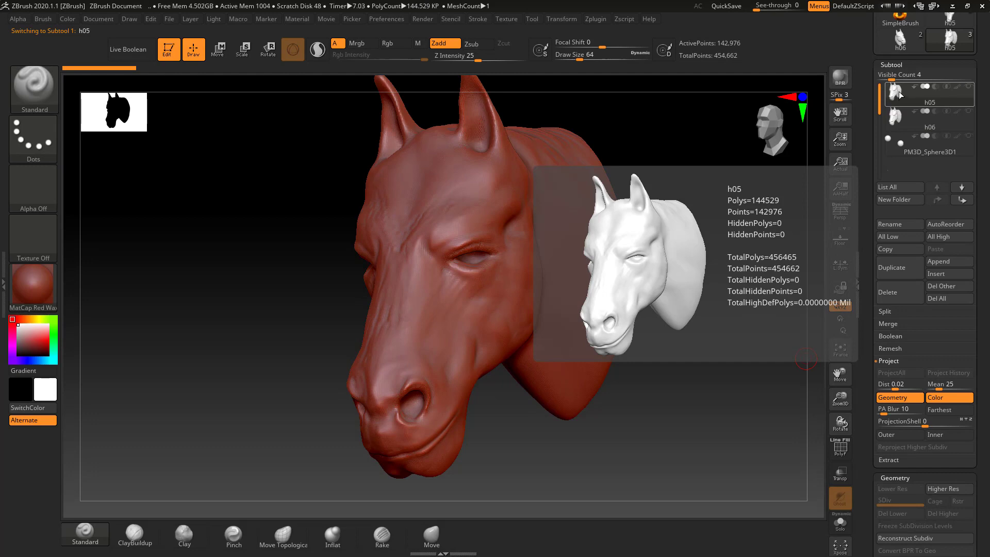
click(900, 292)
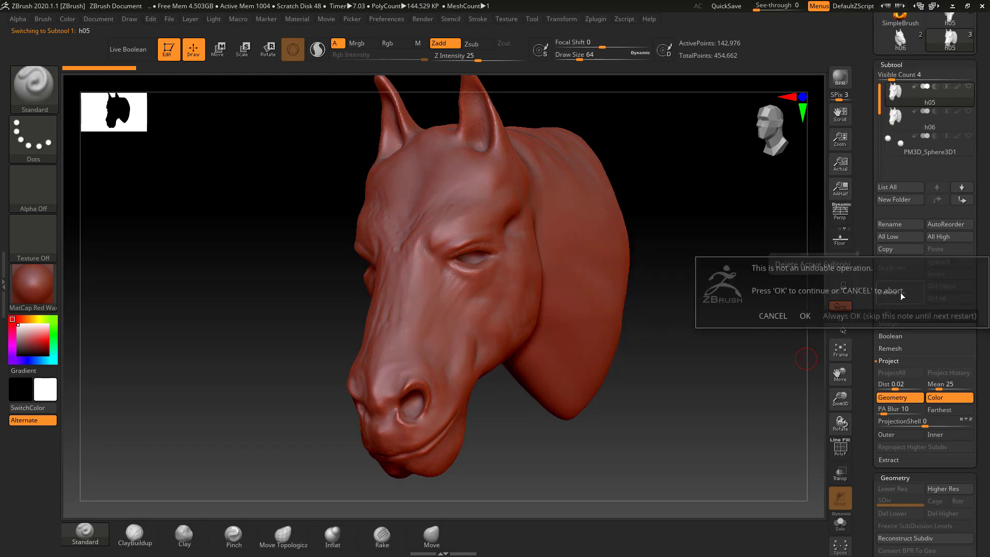
click(802, 316)
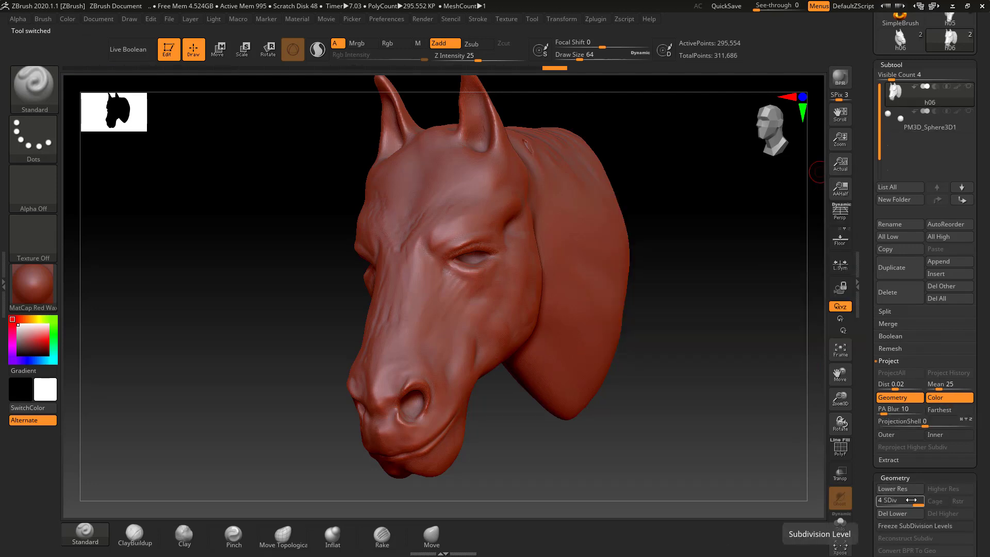
mouse_move(911, 500)
mouse_down()
mouse_move(889, 500)
mouse_move(920, 500)
mouse_up()
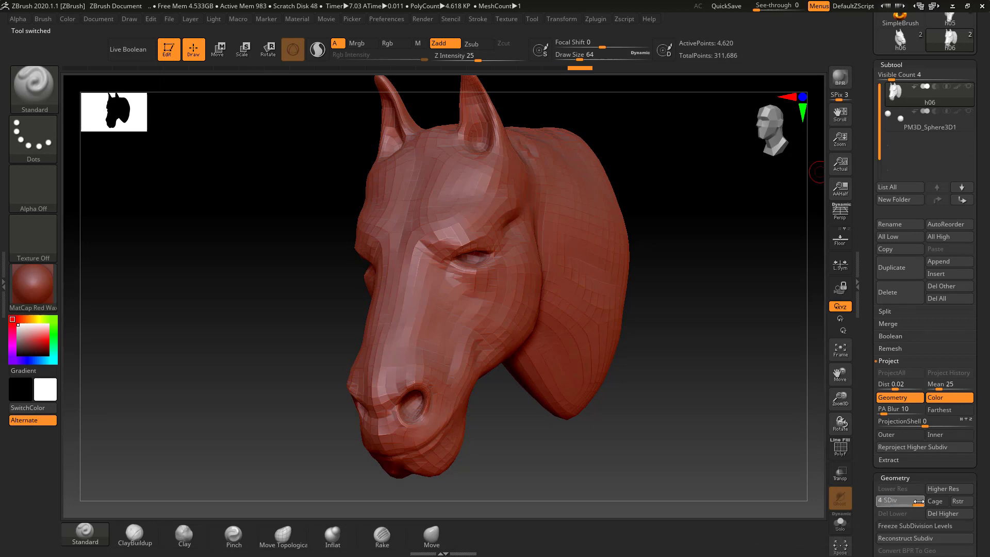
Drop h06 to subdivision level 2 and sculpt over the small neck bump.
click(969, 111)
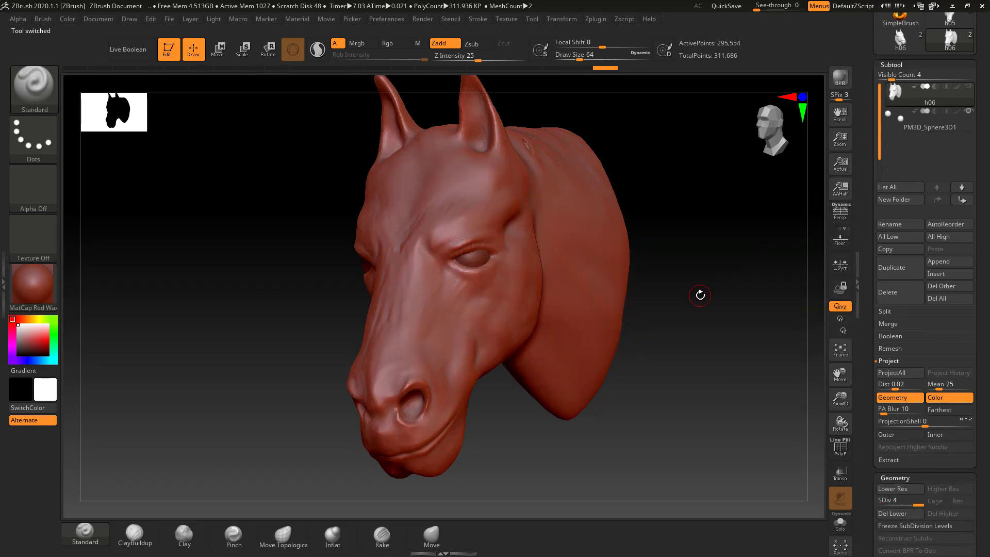
mouse_move(691, 214)
mouse_down()
mouse_move(683, 221)
mouse_move(690, 180)
mouse_move(652, 230)
mouse_move(635, 279)
mouse_move(409, 261)
mouse_up()
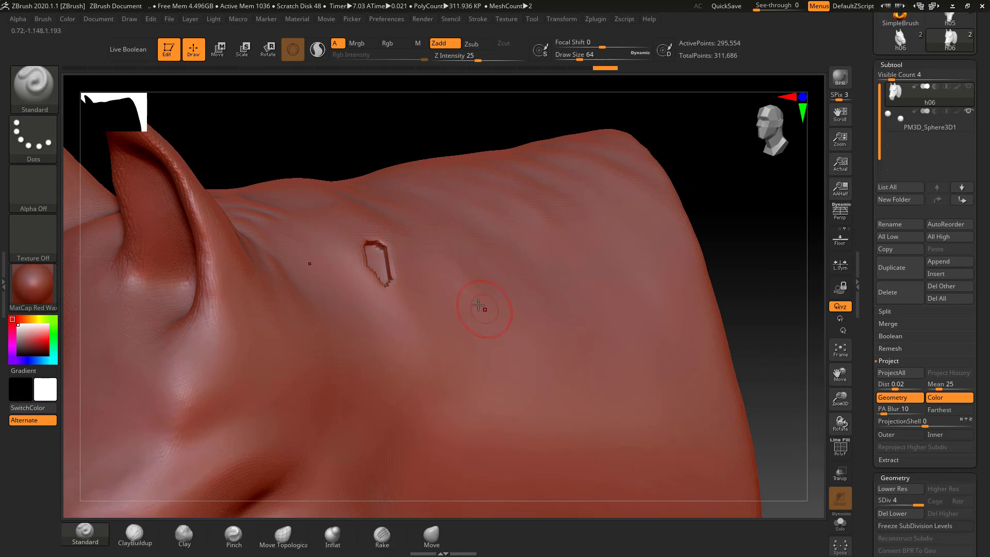
drag(867, 325, 867, 298)
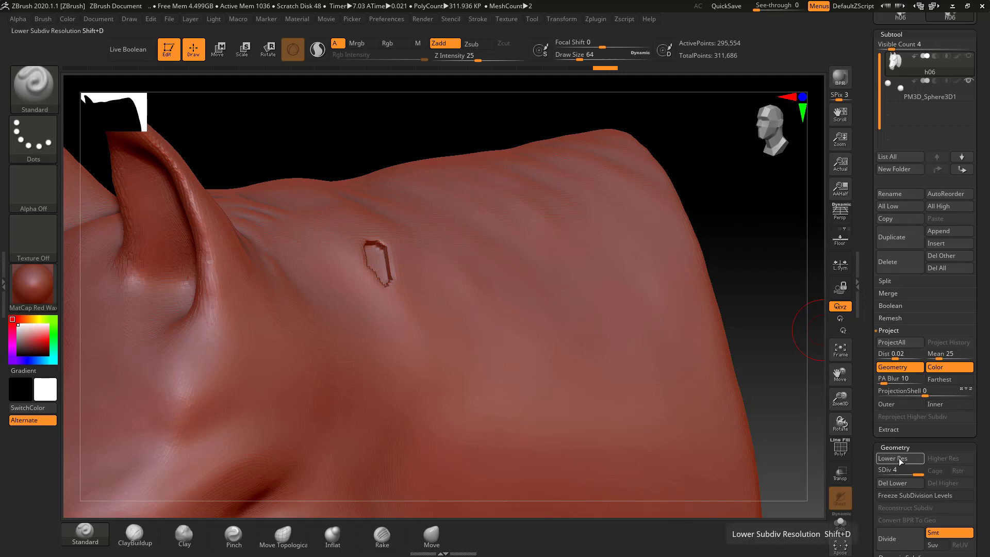
drag(916, 472, 896, 472)
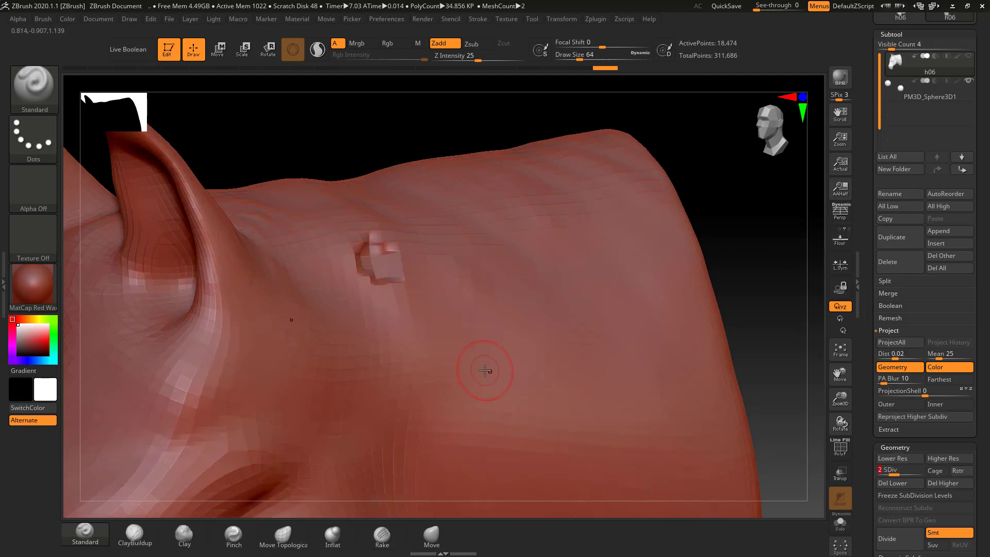
mouse_move(410, 254)
mouse_down()
mouse_move(369, 245)
mouse_move(402, 242)
mouse_move(373, 265)
mouse_up()
key(s)
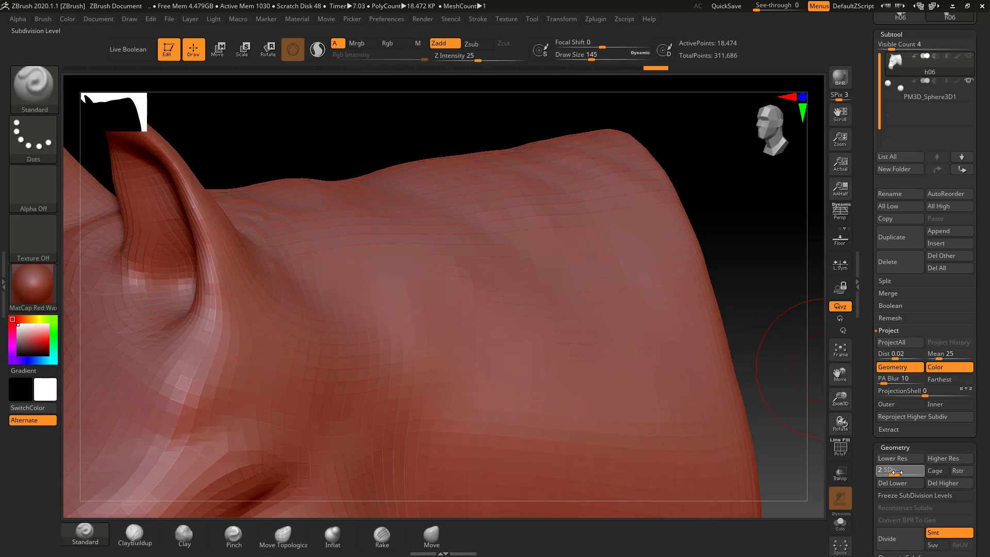
Smooth the neck bump at subdivision levels 3 and 4, then view the whole head from the side.
drag(904, 471, 921, 471)
shift+drag(388, 255, 379, 248)
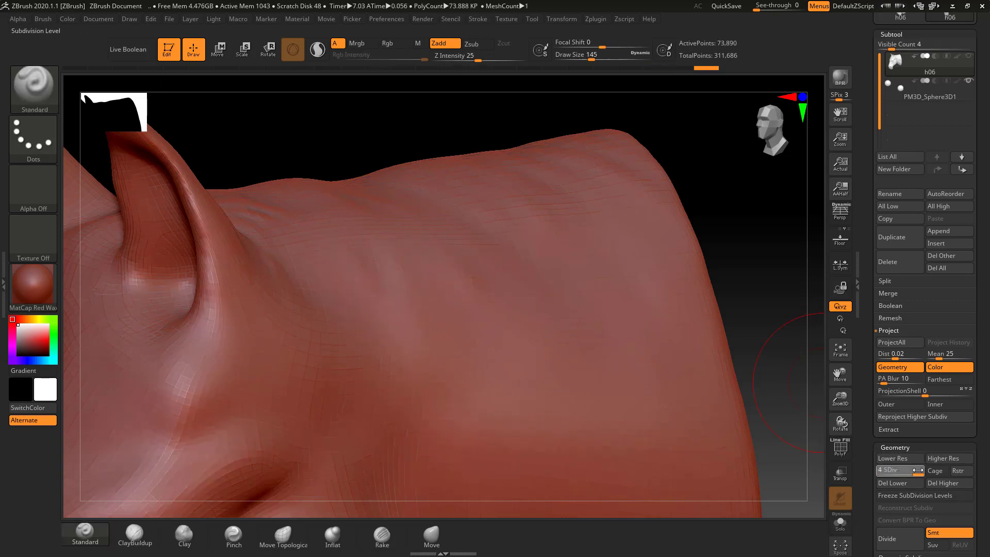
drag(906, 471, 919, 471)
shift+drag(387, 243, 392, 276)
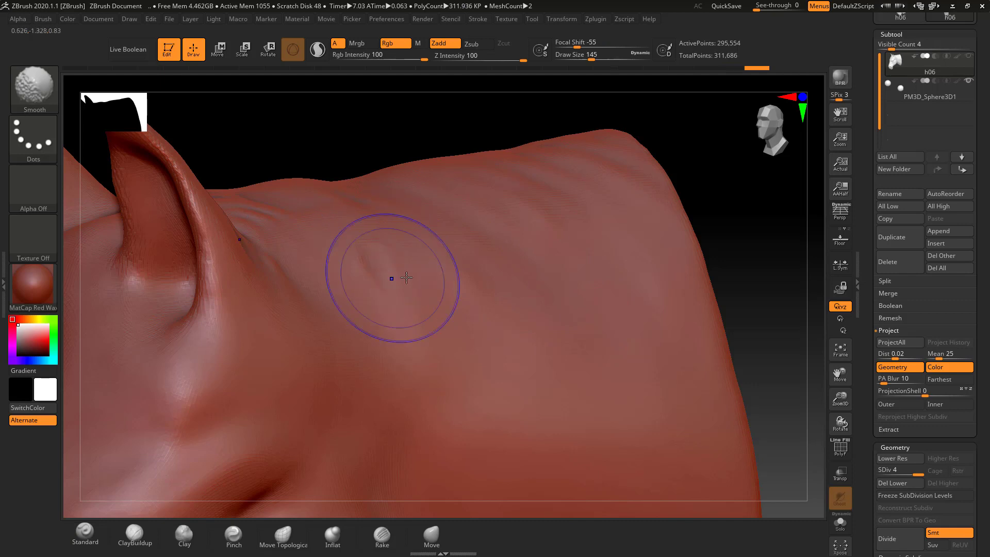
mouse_move(678, 169)
mouse_down()
mouse_move(663, 187)
mouse_move(539, 127)
mouse_move(554, 113)
mouse_up()
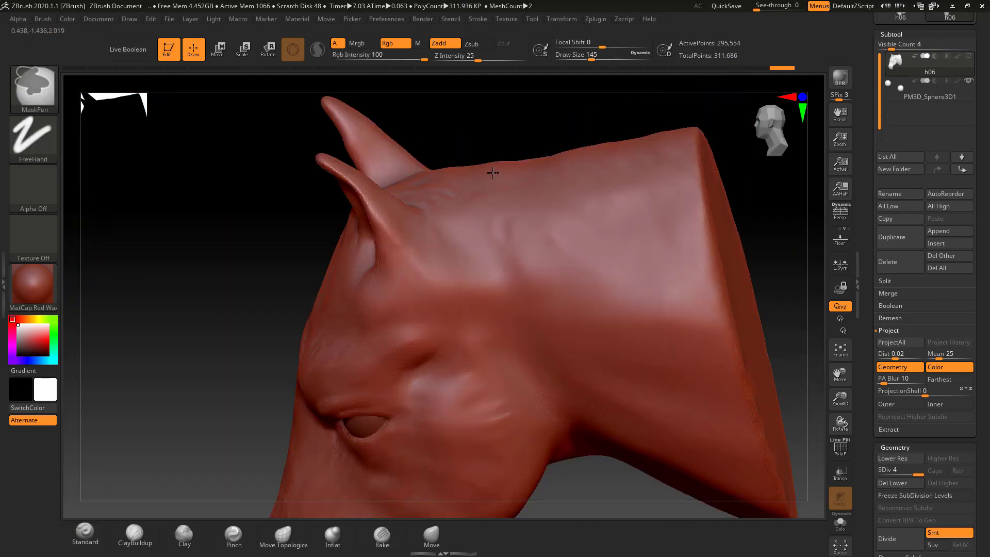
mouse_move(601, 139)
alt+mouse_down()
mouse_move(552, 126)
mouse_move(586, 126)
mouse_move(521, 126)
alt+mouse_up()
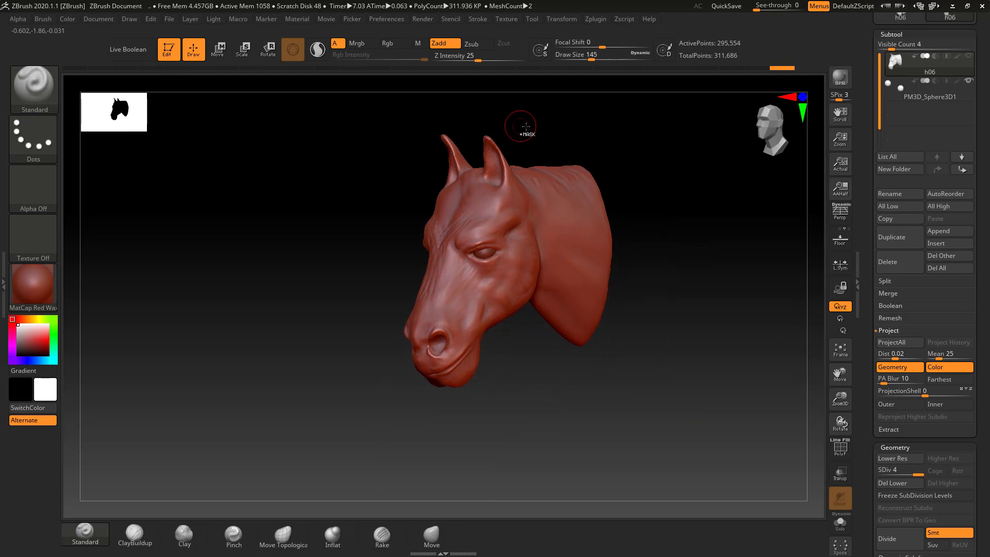
ctrl+right_drag(521, 126, 558, 156)
drag(558, 155, 546, 141)
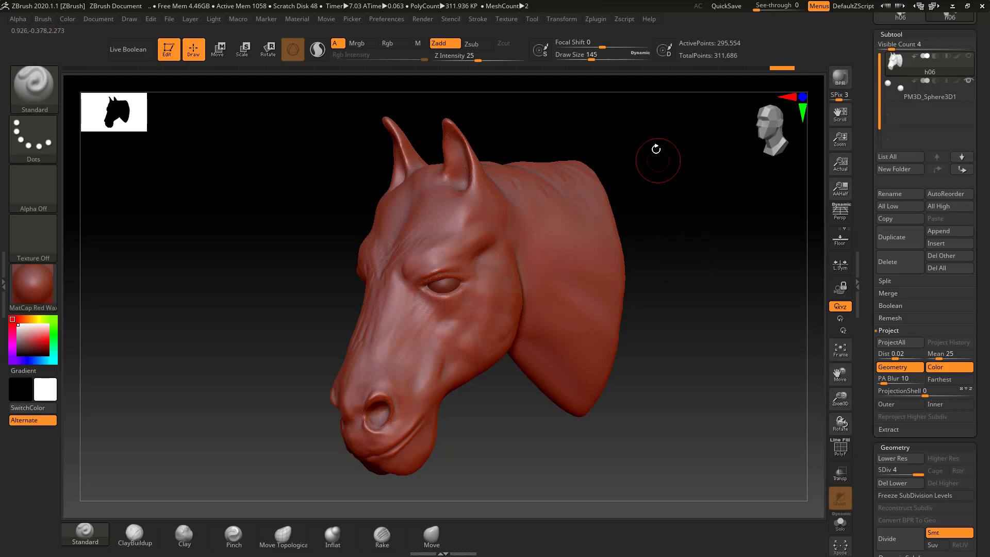
Browse the Zplugin UV Master options and lower the head to subdivision level 3 (73,890 points).
click(599, 19)
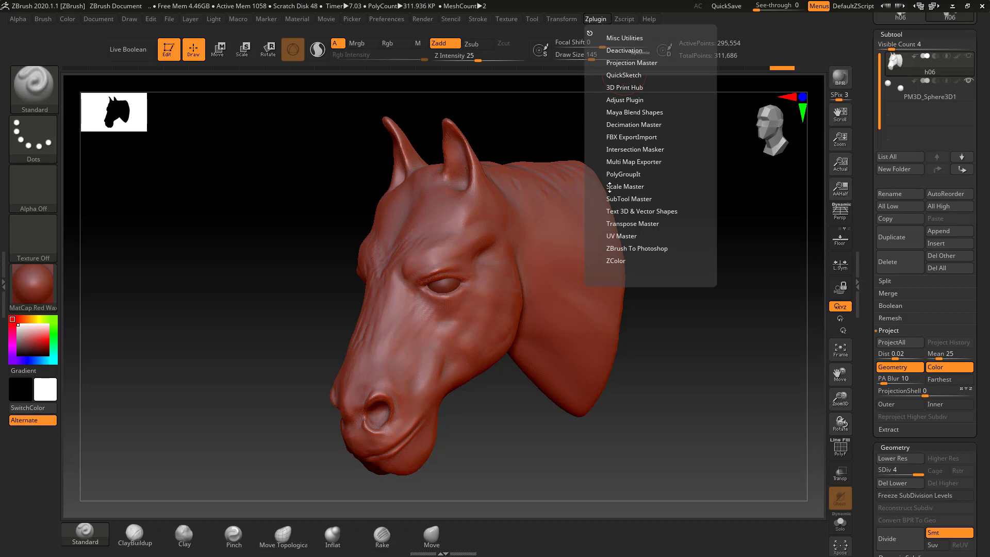
click(617, 236)
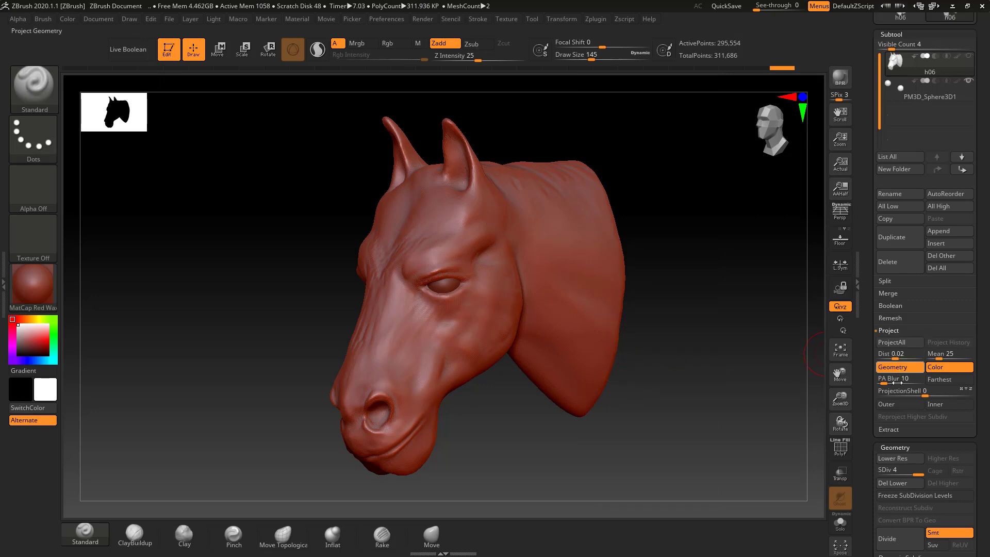
click(908, 471)
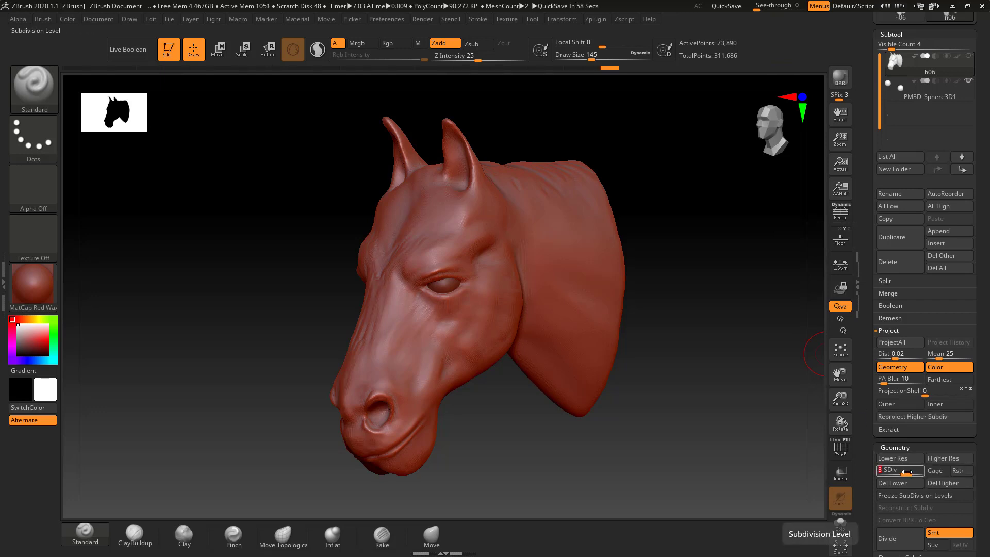
drag(869, 229, 873, 326)
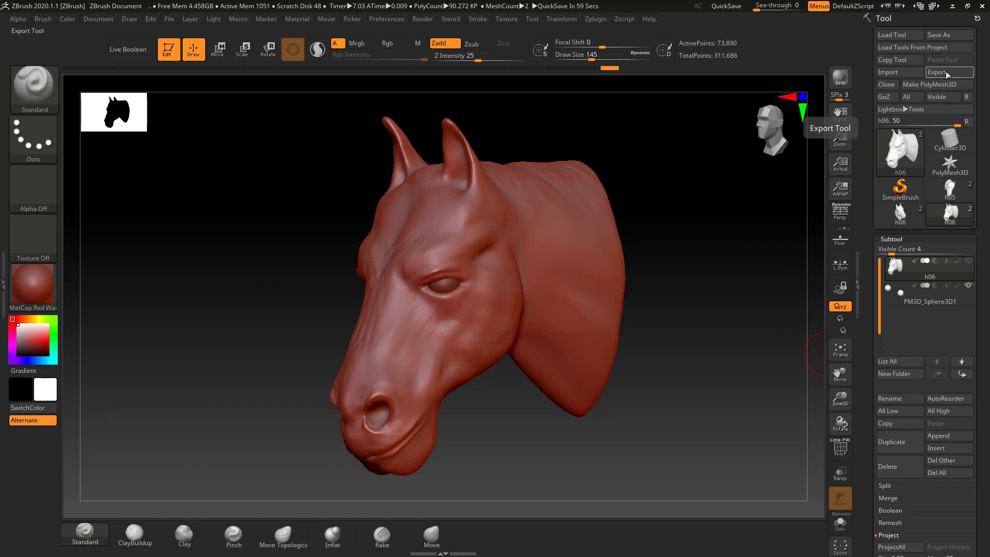
Export the horse head as testShape.obj into the horse tef folder.
click(945, 71)
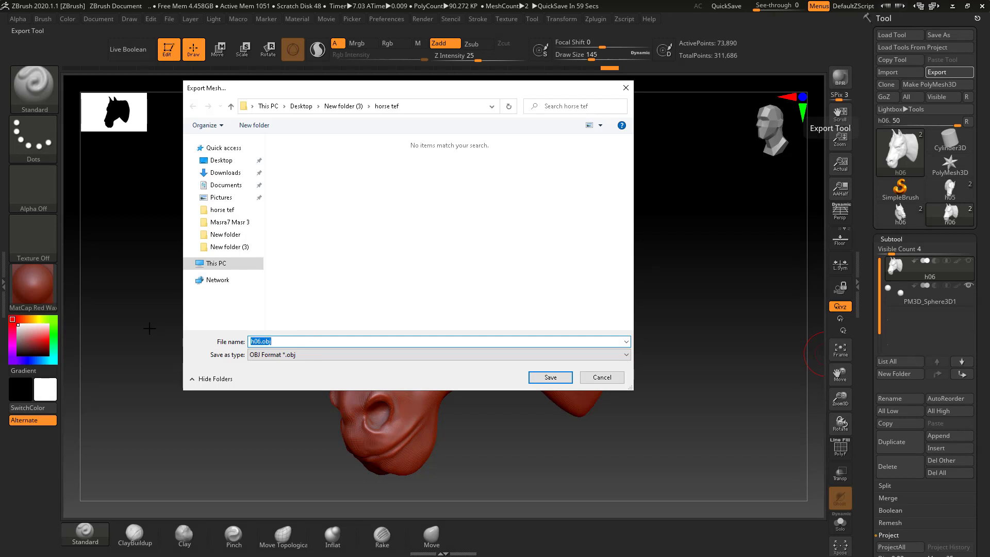
text(testShape)
click(550, 377)
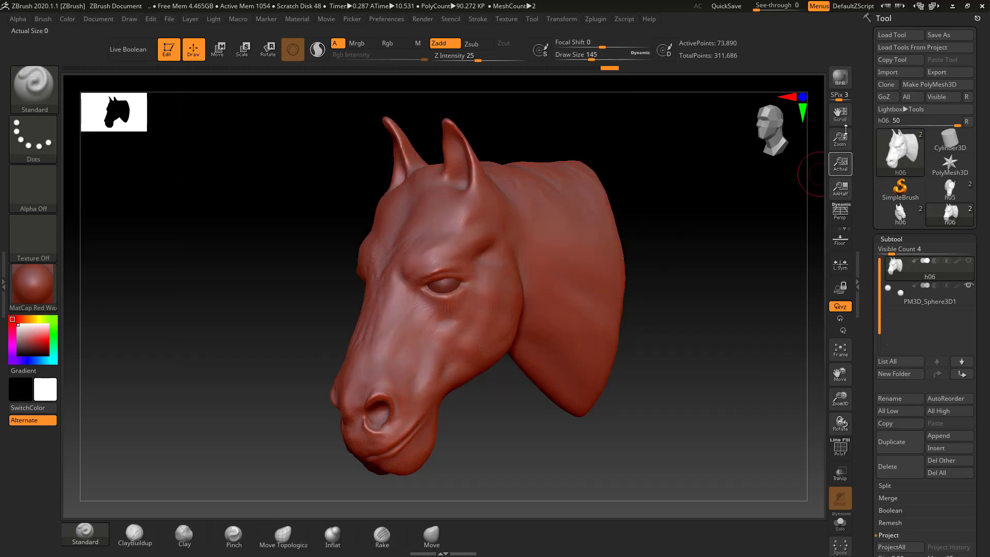
click(953, 5)
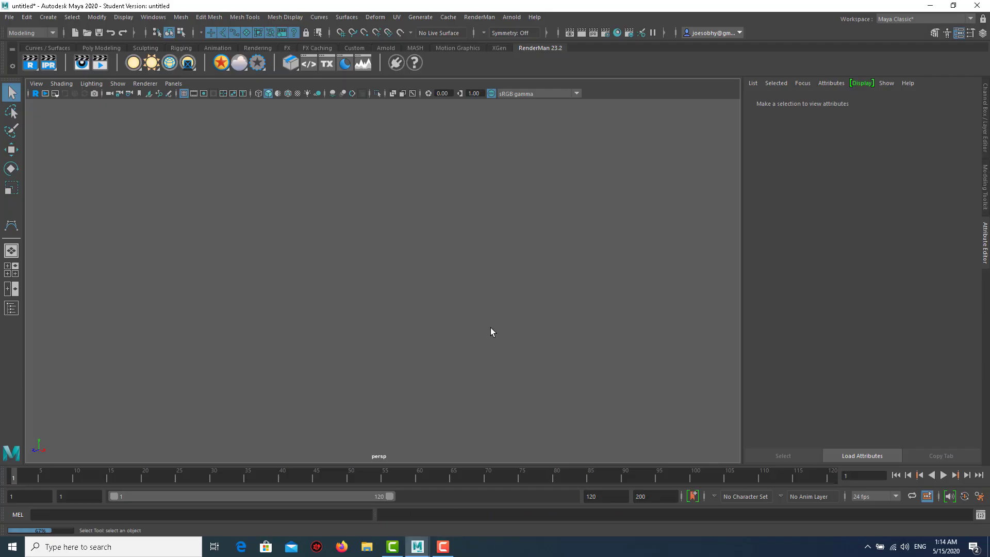
Switch Maya to the four-view layout with the grid shown in every view.
key(space)
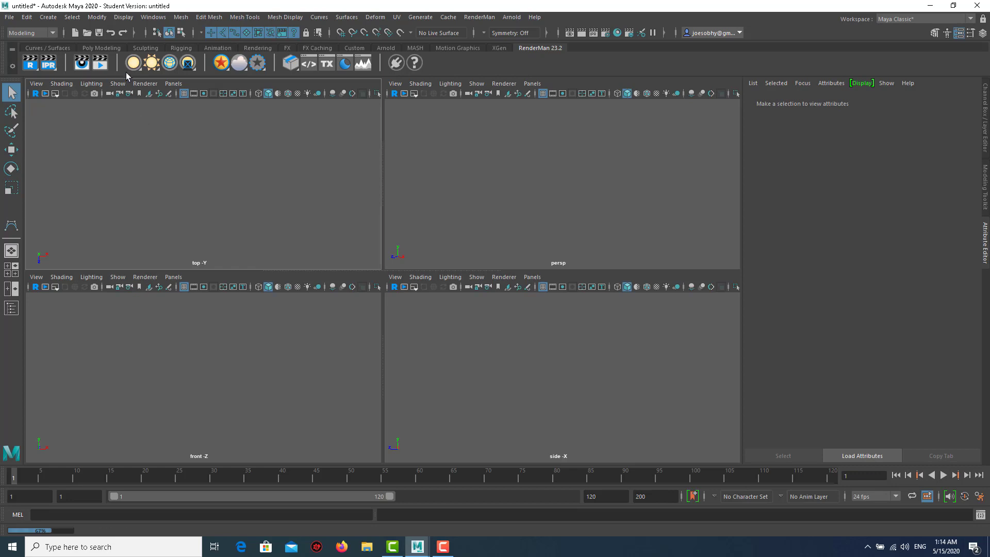
click(119, 20)
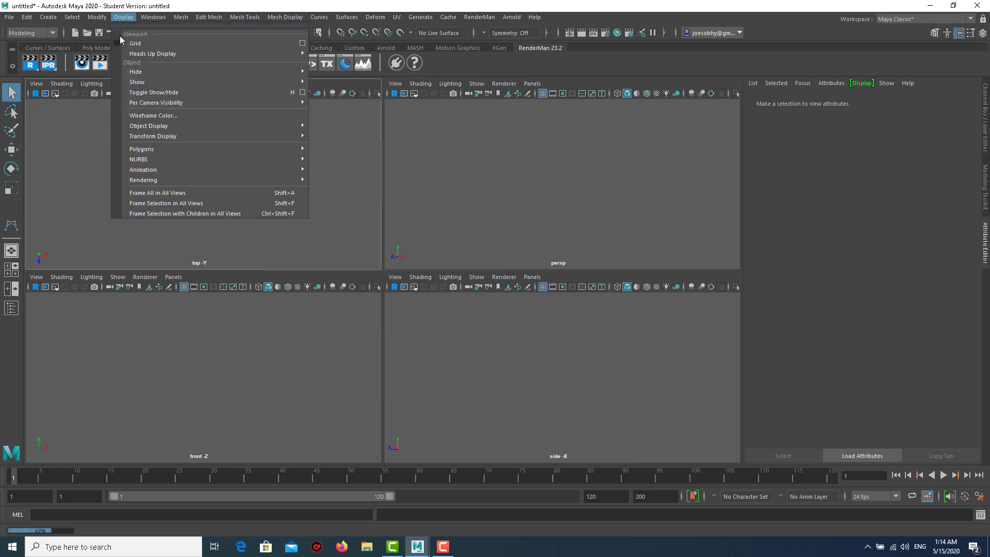
click(119, 45)
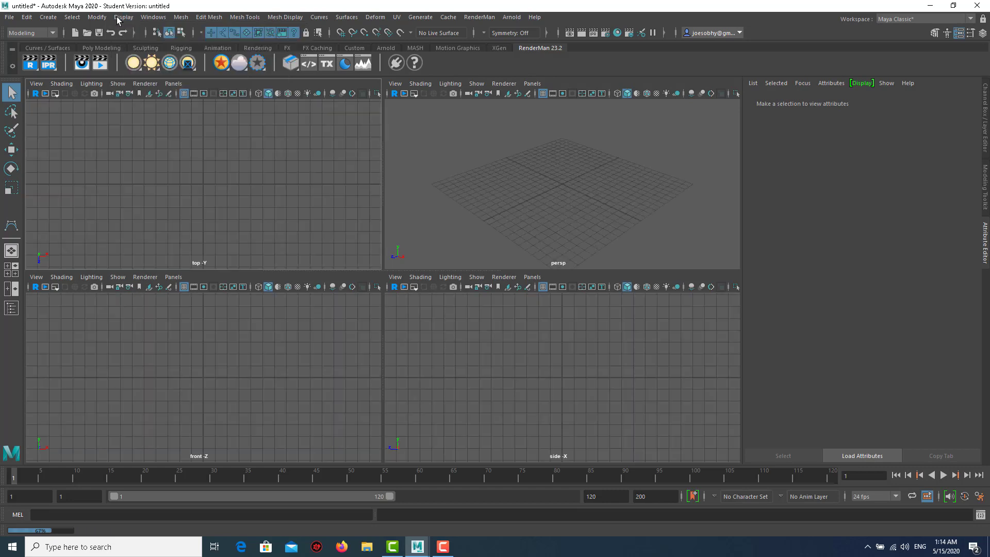
click(120, 19)
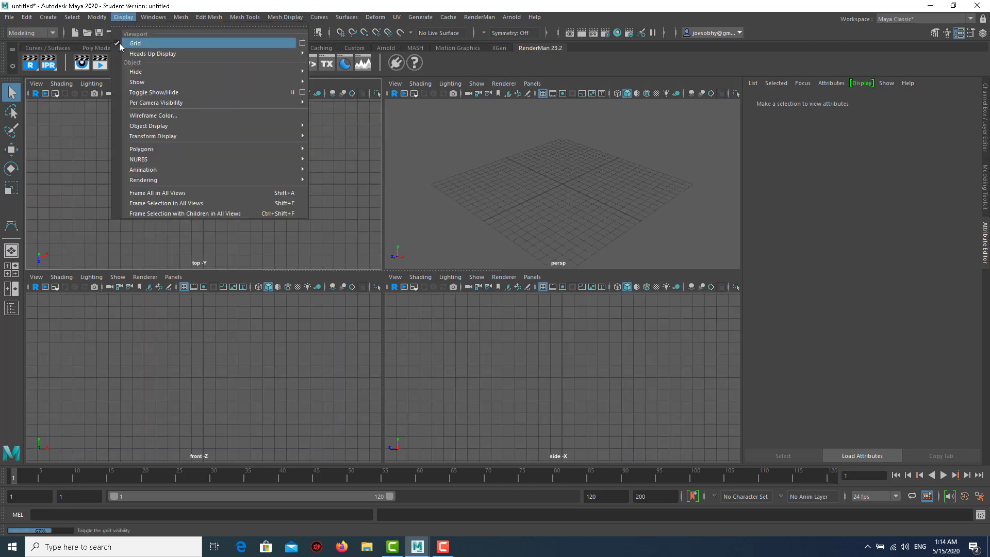
click(121, 45)
click(124, 17)
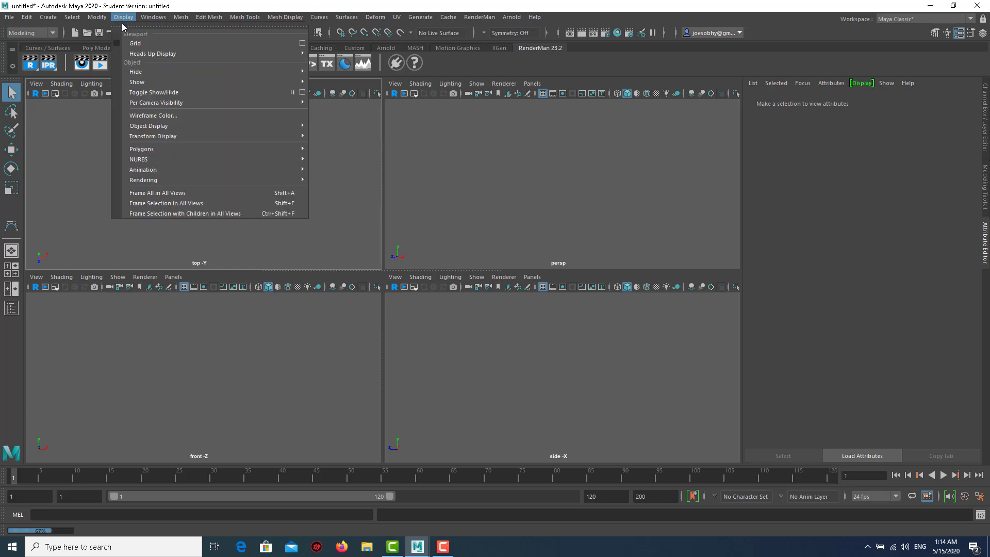
click(154, 45)
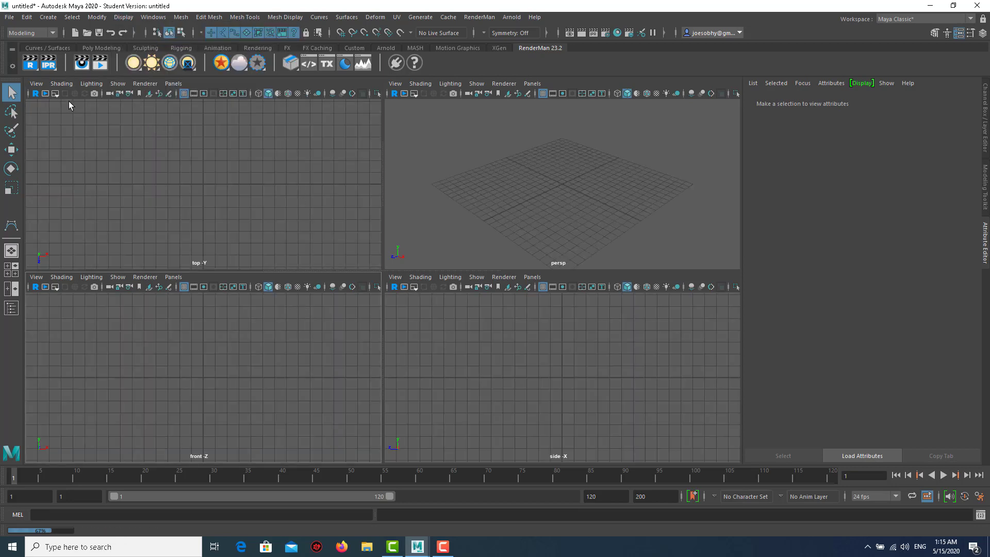
click(9, 17)
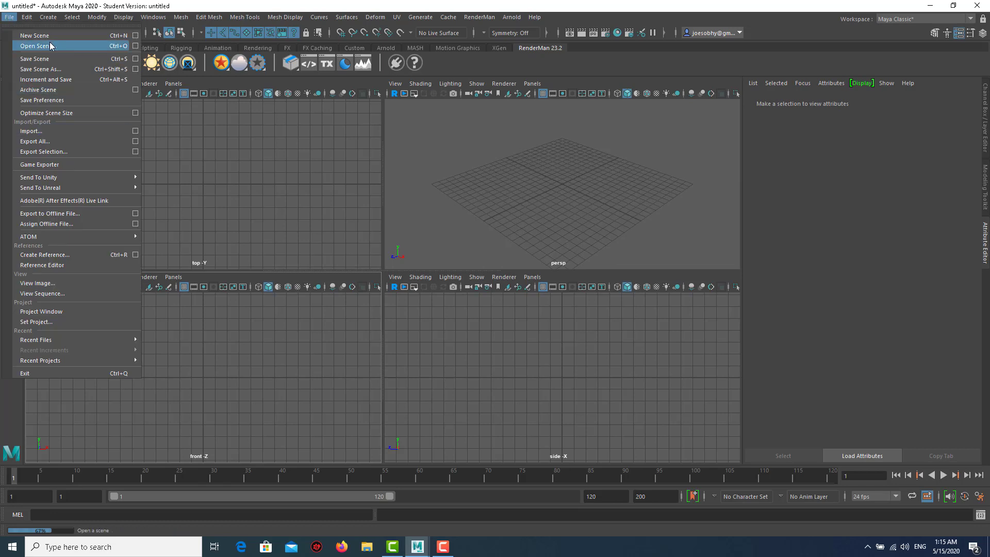
Import testShape.OBJ and maximize the perspective view around it.
click(56, 131)
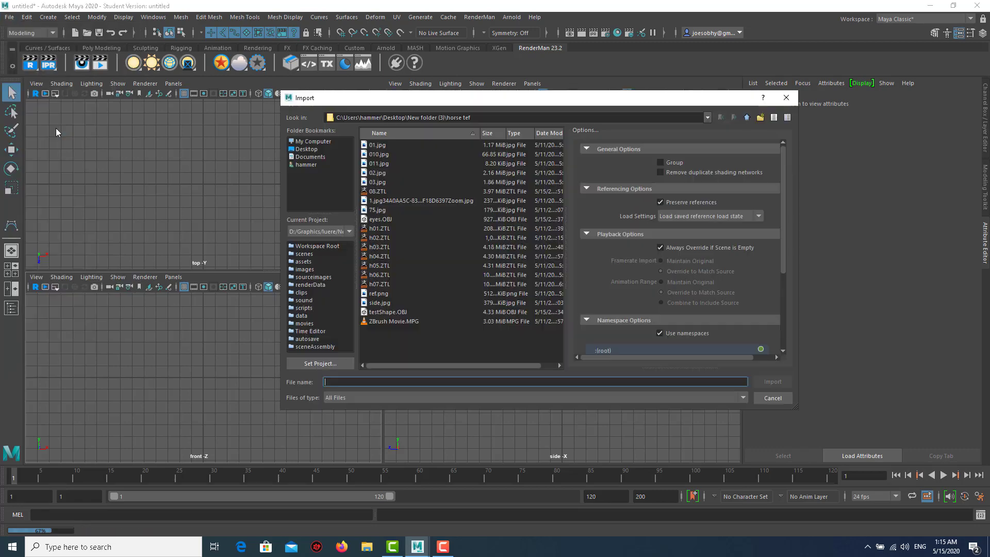
click(391, 312)
click(773, 381)
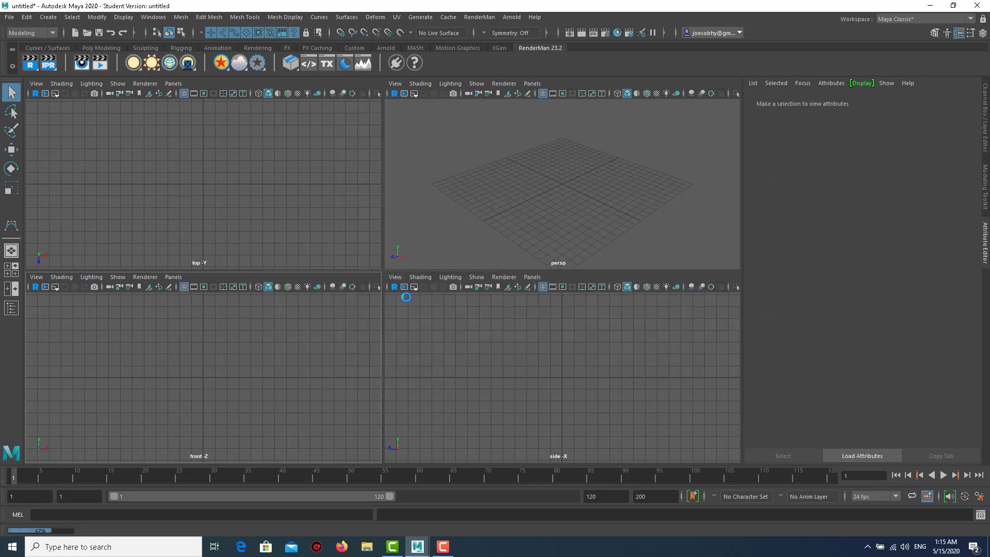
click(490, 234)
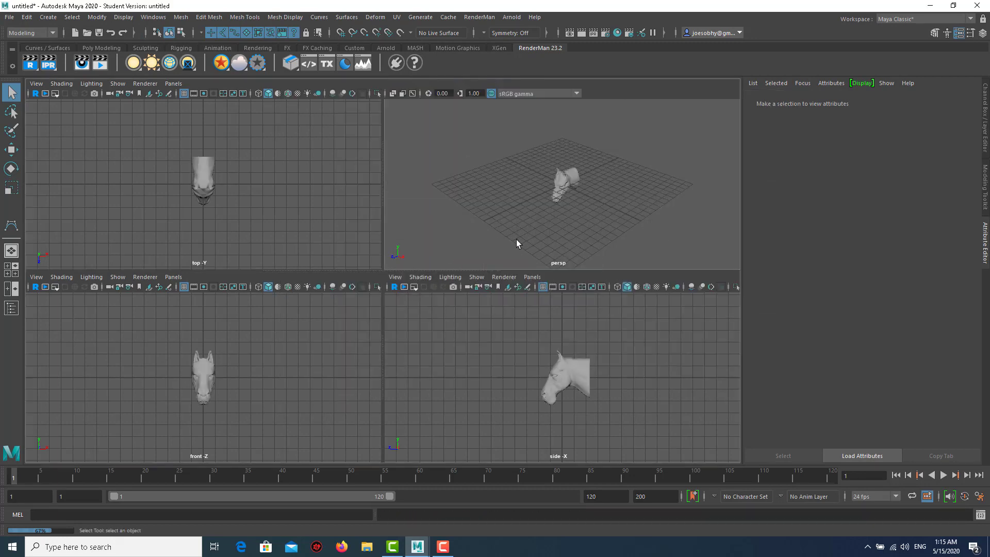
key(space)
mouse_move(372, 308)
alt+mouse_down()
mouse_move(283, 242)
mouse_move(301, 244)
mouse_move(275, 256)
alt+mouse_up()
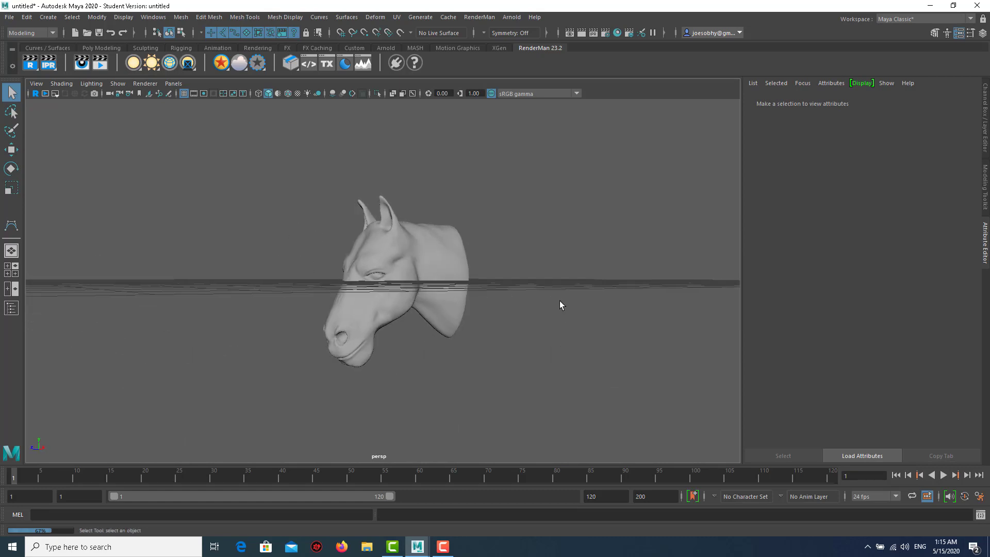
mouse_move(558, 301)
alt+mouse_down()
mouse_move(257, 301)
mouse_move(442, 331)
mouse_move(412, 302)
mouse_move(440, 311)
mouse_move(524, 275)
alt+mouse_up()
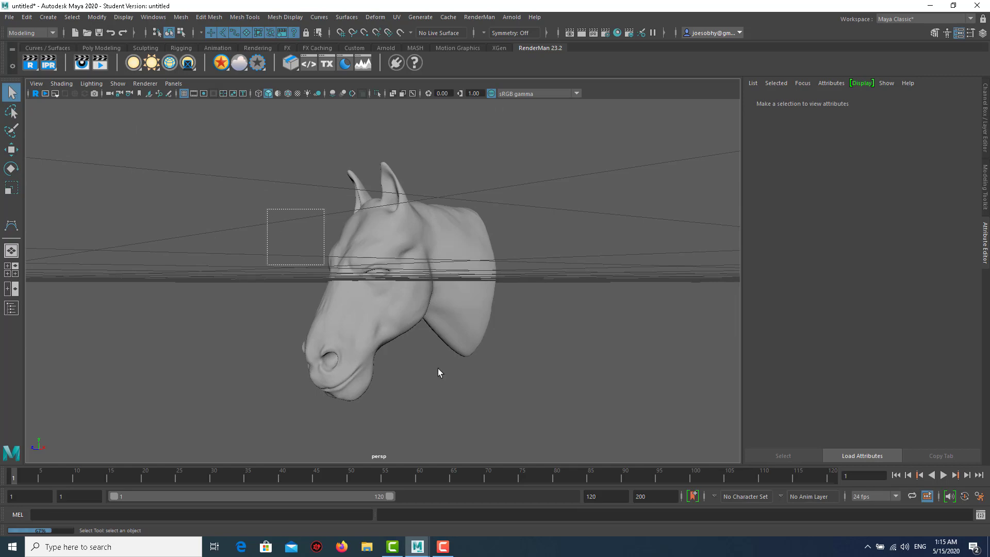
Test-move the horse head up, undo the move, and frame the head in view.
click(413, 289)
key(w)
drag(383, 235, 384, 137)
alt+drag(561, 220, 450, 214)
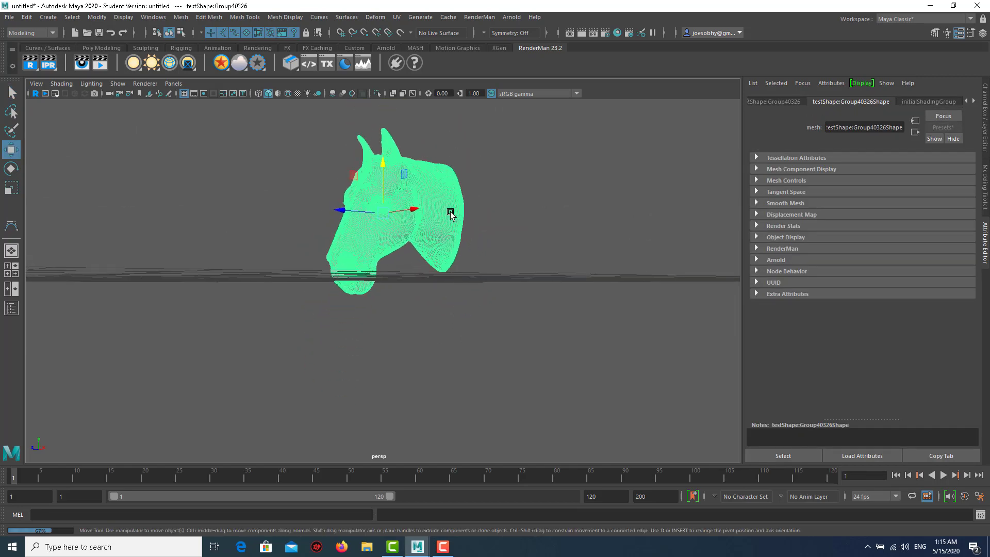
key(ctrl+z)
key(ctrl+z)
key(f)
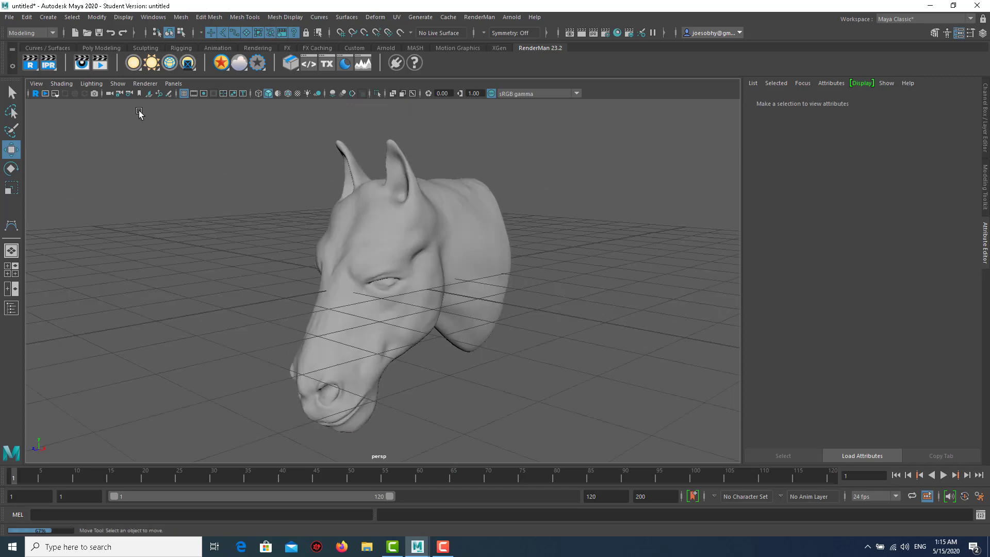
click(9, 17)
click(70, 136)
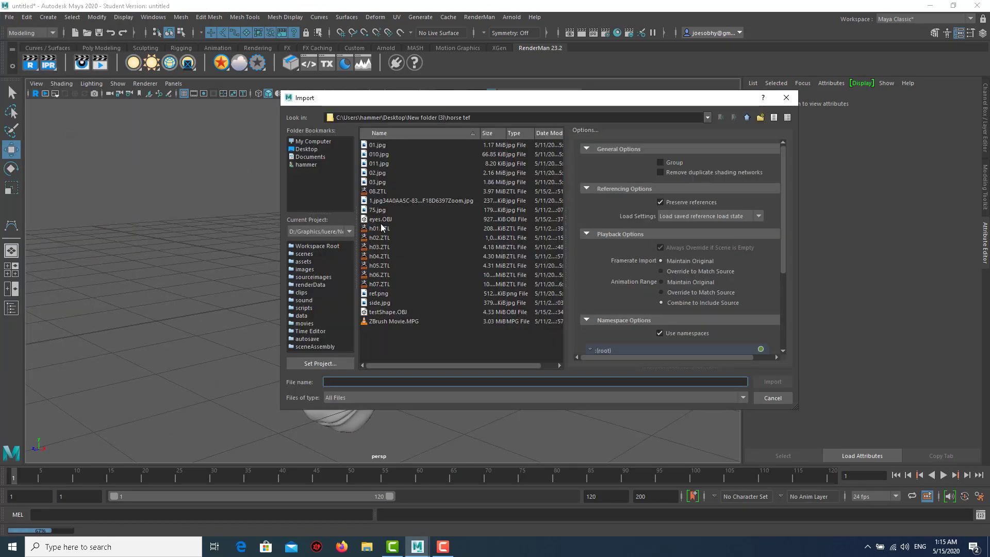
Import eyes.OBJ and group it with the horse head as group1.
click(381, 219)
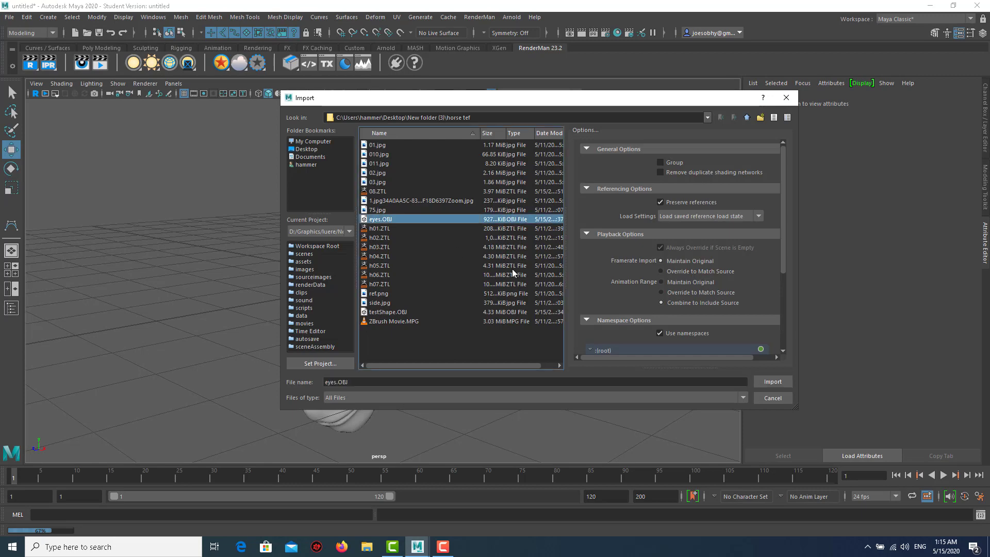
click(767, 381)
alt+drag(557, 281, 466, 268)
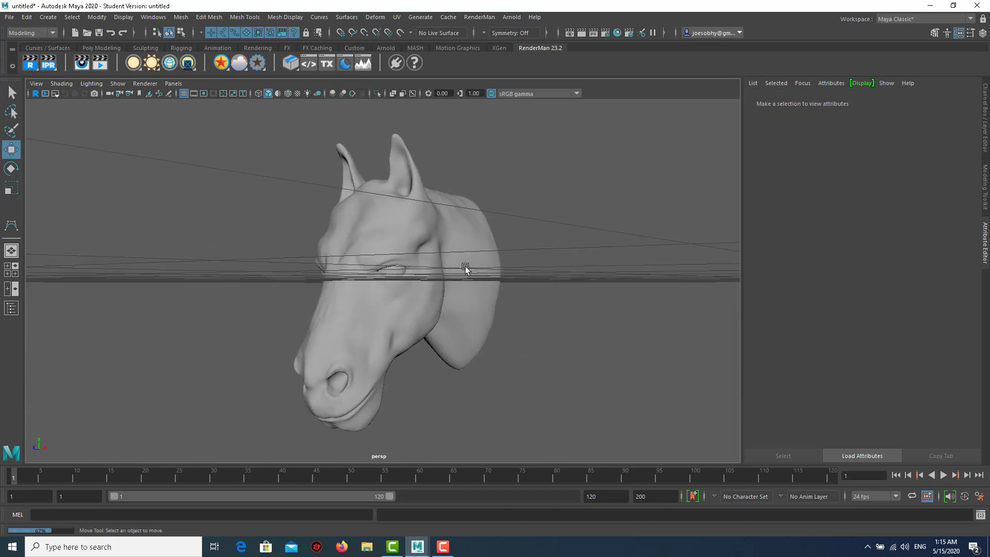
drag(340, 211, 484, 333)
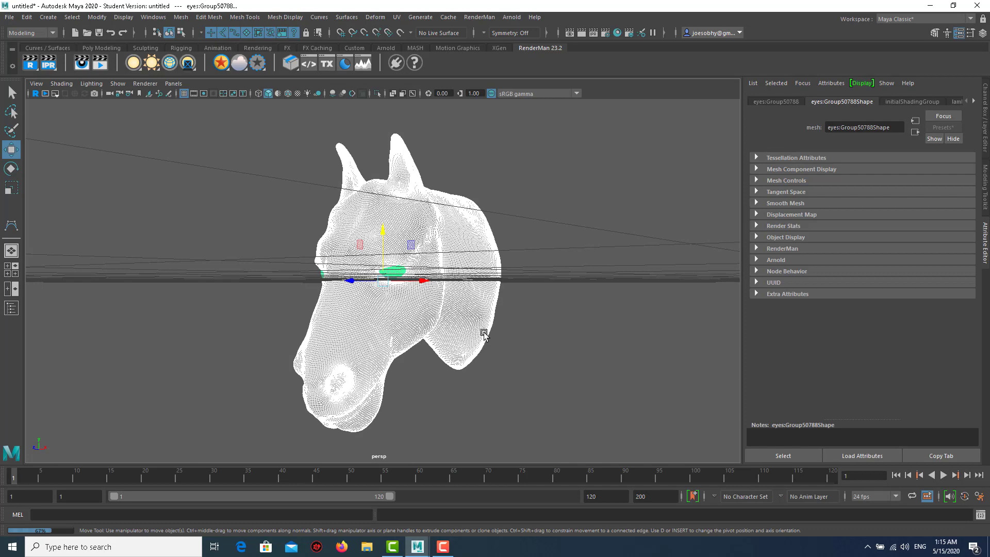
key(ctrl+g)
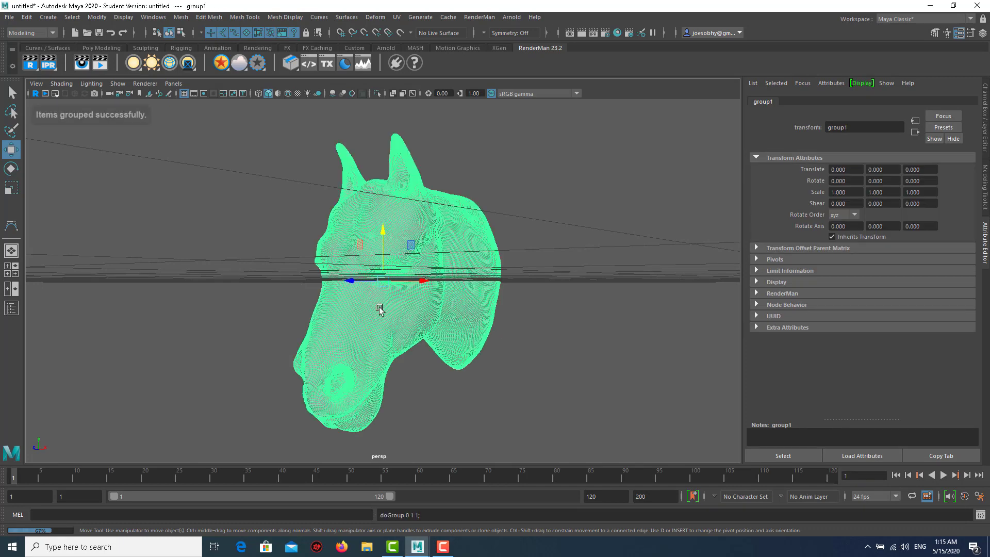
Raise group1 to Y 3.06 and tilt it -24.3° about X.
scroll(379, 308, down, 3)
drag(385, 236, 397, 155)
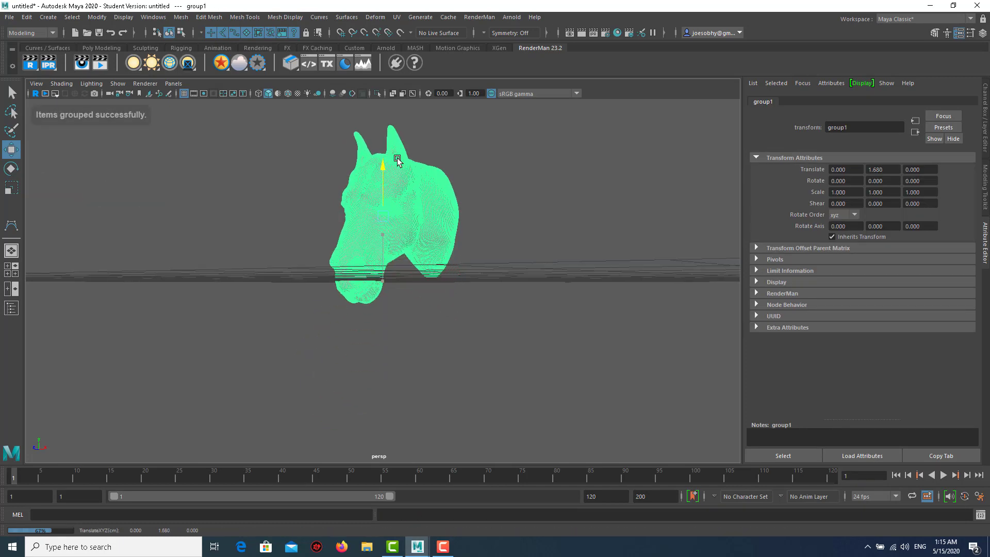
scroll(396, 170, down, 2)
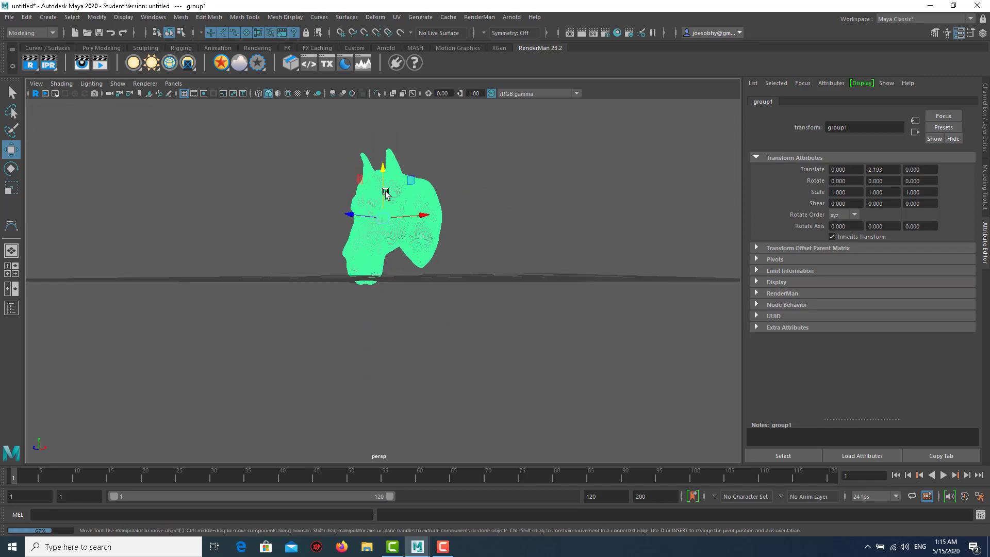
key(e)
drag(359, 194, 393, 177)
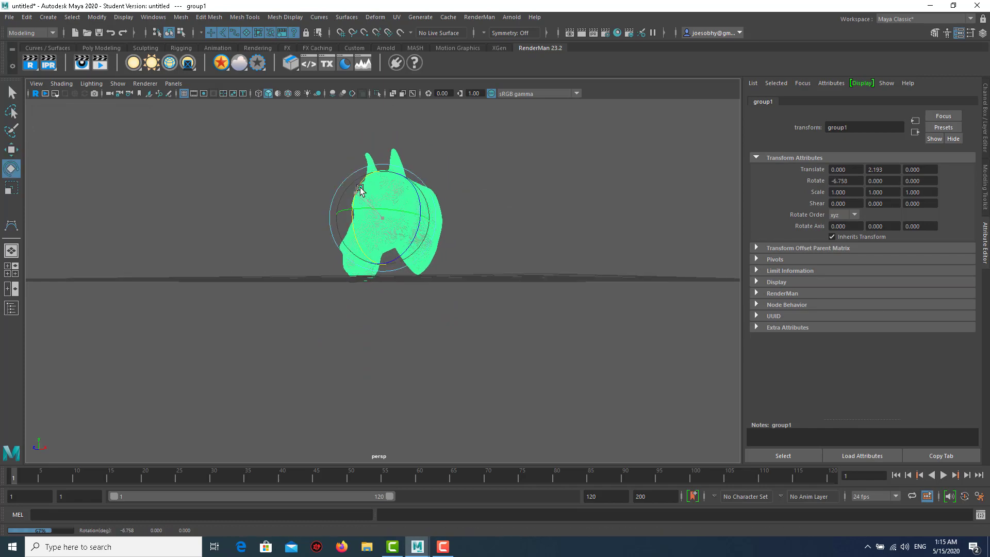
alt+drag(453, 210, 387, 220)
scroll(469, 347, up, 2)
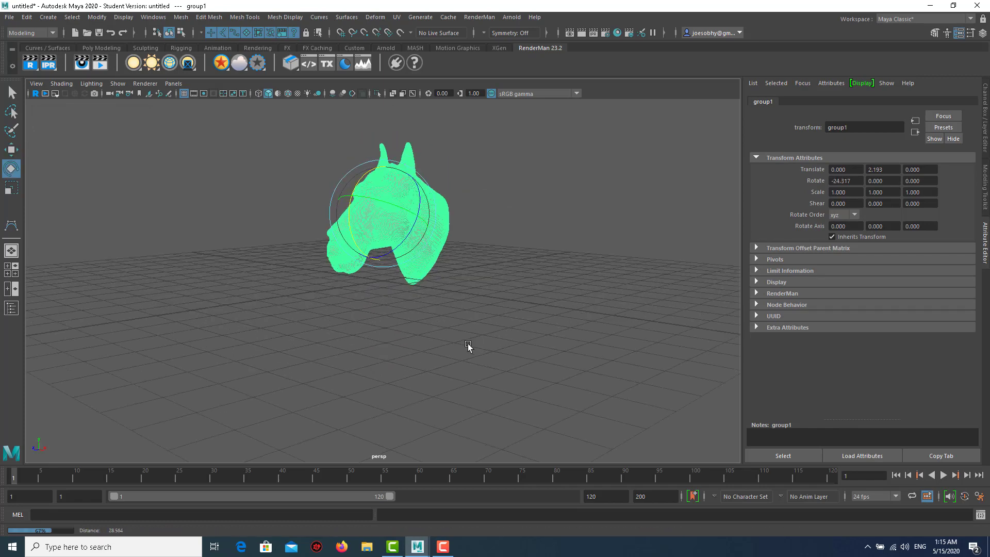
scroll(426, 228, up, 2)
key(w)
alt+middle_drag(442, 187, 420, 258)
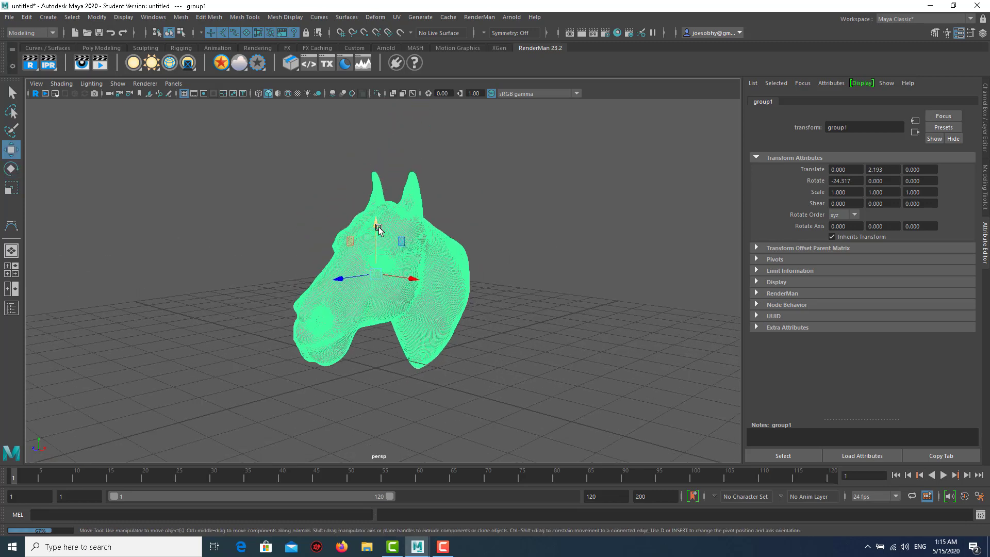
drag(376, 223, 379, 192)
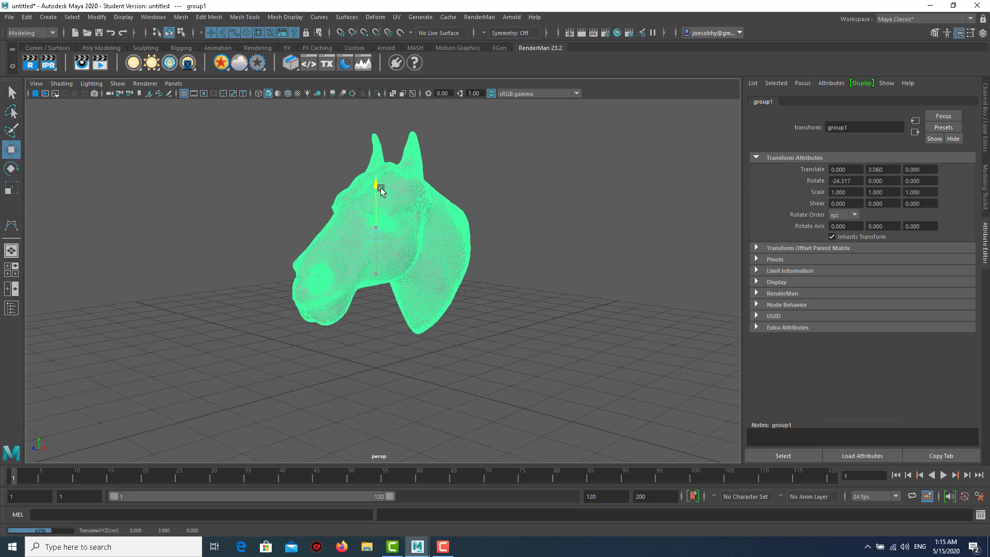
click(540, 181)
alt+drag(409, 203, 404, 204)
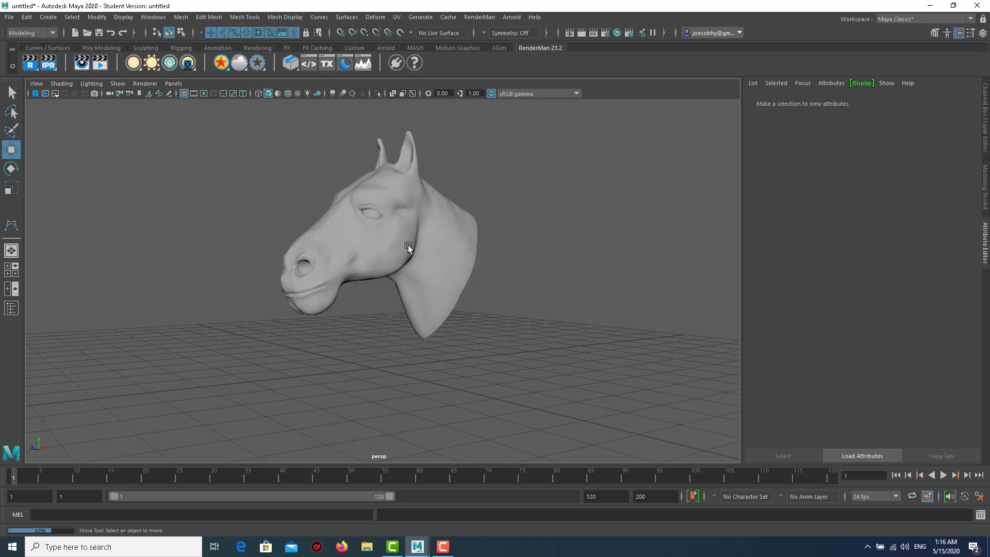
Switch to the front orthographic view and zoom in on the head.
key(space)
key(space)
scroll(480, 371, up, 2)
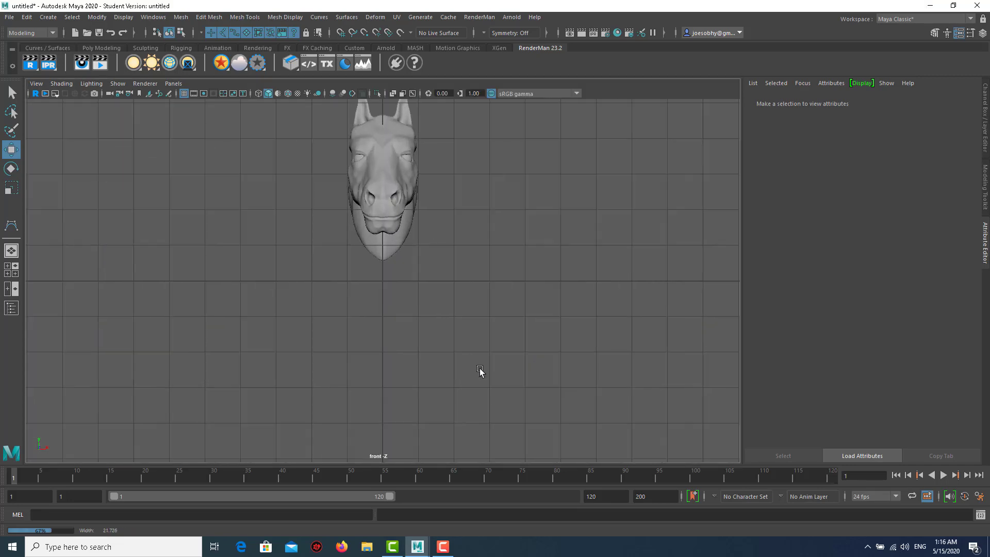
scroll(462, 358, up, 2)
scroll(400, 314, up, 2)
scroll(476, 301, up, 2)
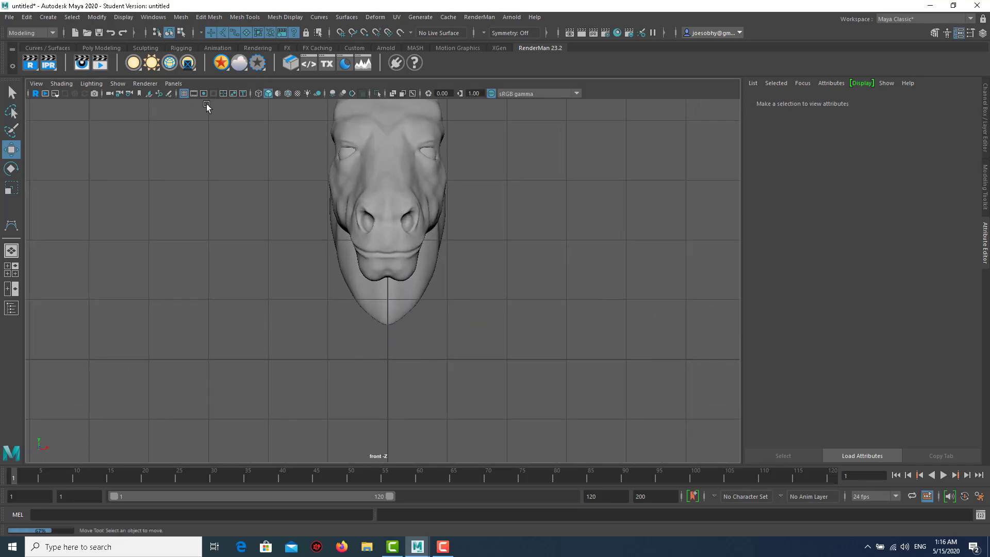
Start a CV curve and place the top profile points outward from under the chin.
click(43, 17)
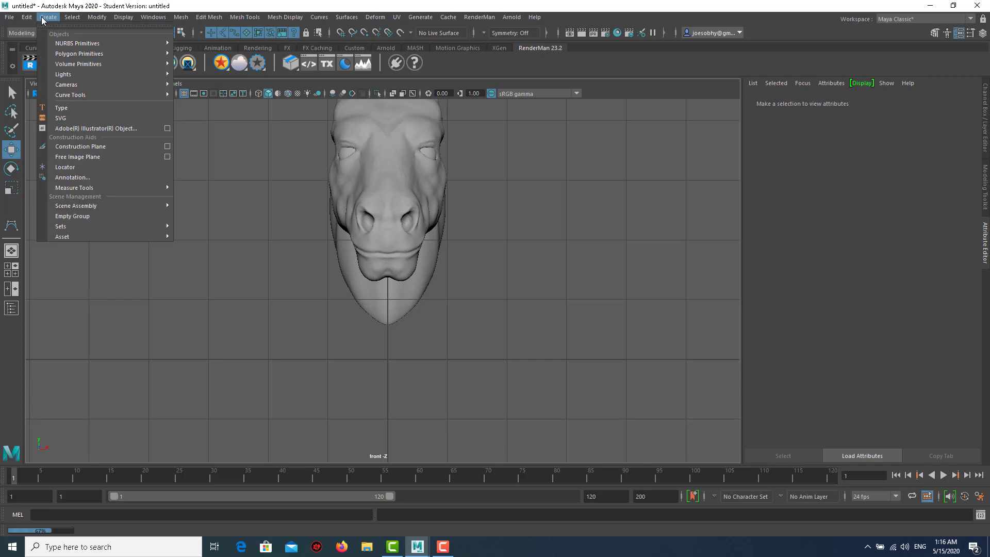
mouse_move(70, 94)
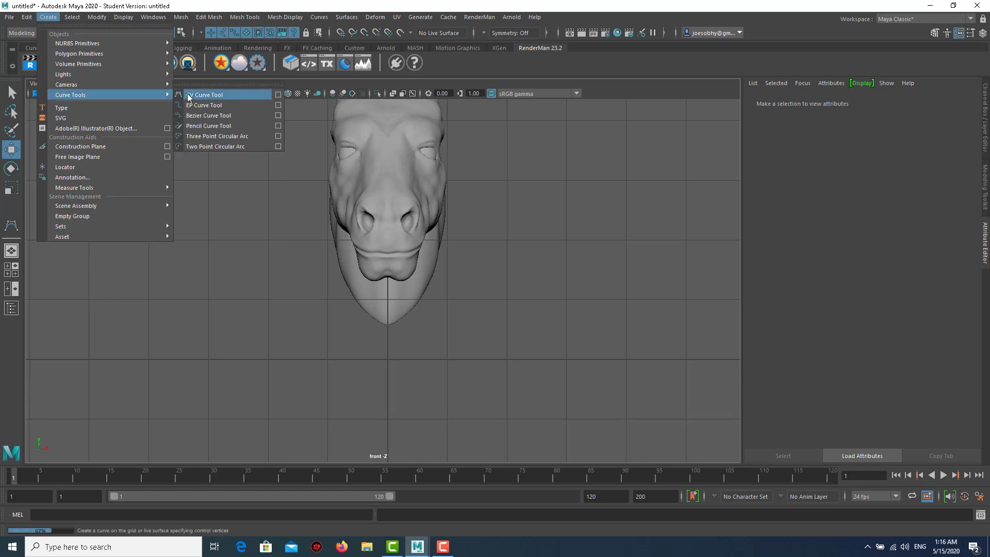
click(189, 97)
scroll(420, 368, up, 2)
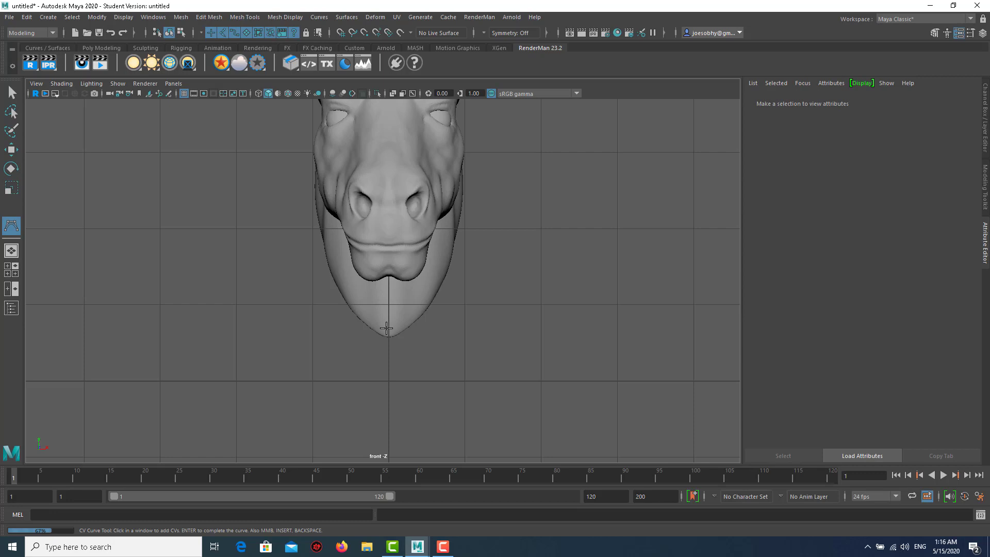
click(387, 328)
click(439, 328)
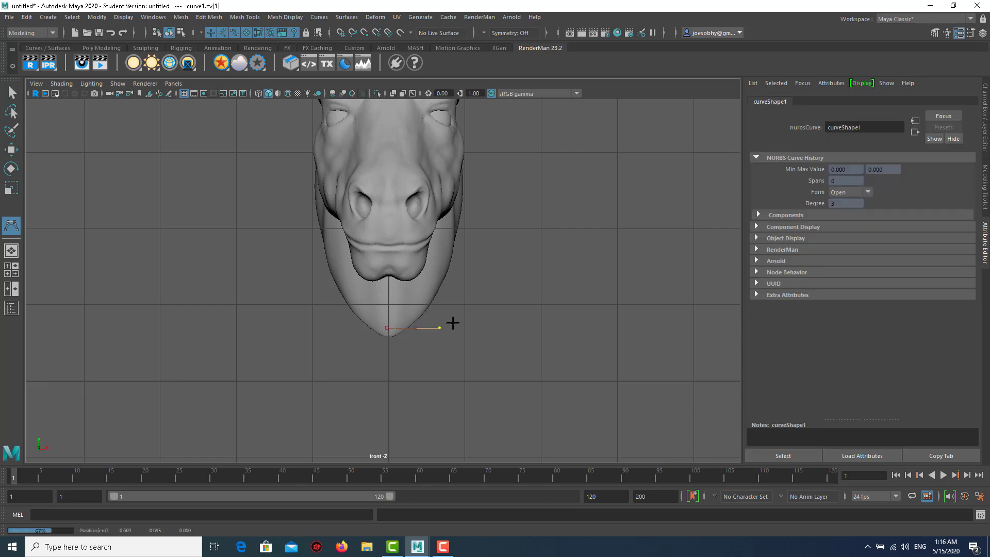
click(476, 328)
click(498, 326)
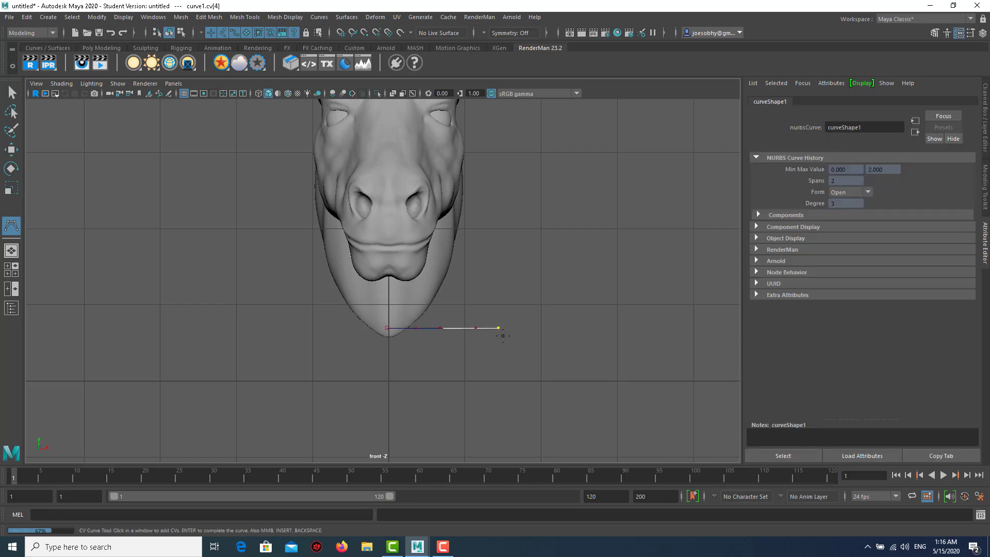
Continue the profile down the rim, out a step, and back along the base to the centre axis.
click(517, 338)
click(523, 360)
click(549, 360)
click(548, 368)
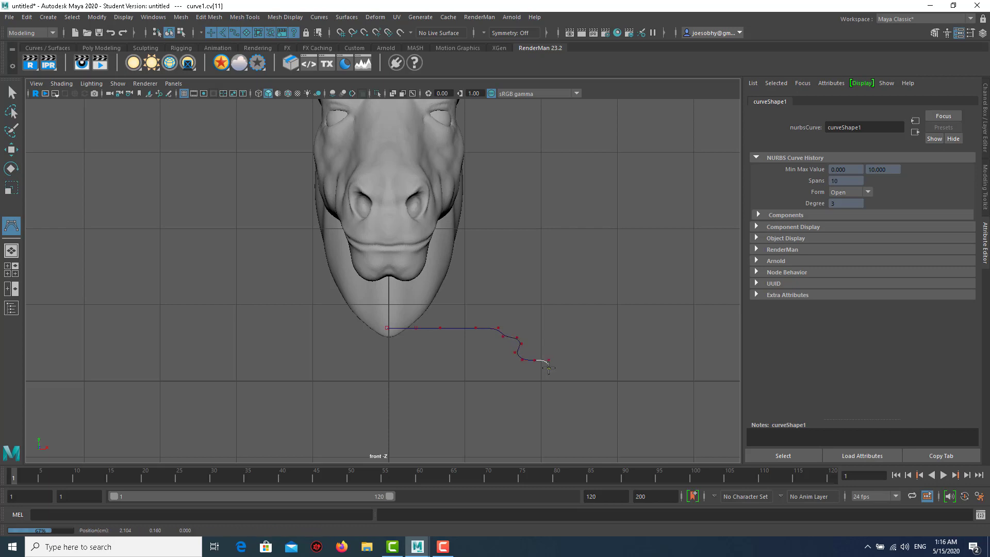
click(523, 382)
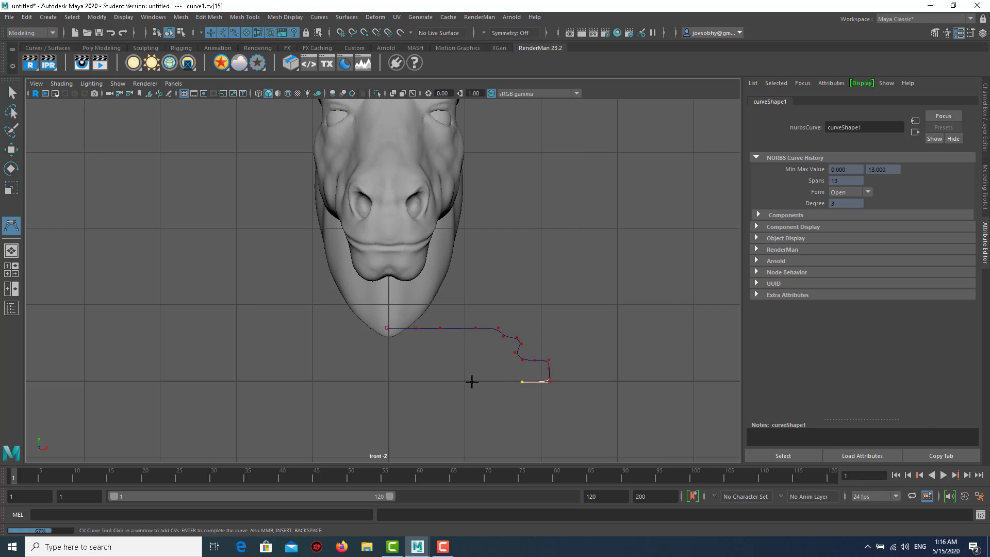
click(470, 381)
click(424, 382)
click(389, 382)
Finish curve1 and scale its bottom row of CVs flat into a straight line.
key(Return)
key(w)
scroll(524, 408, up, 5)
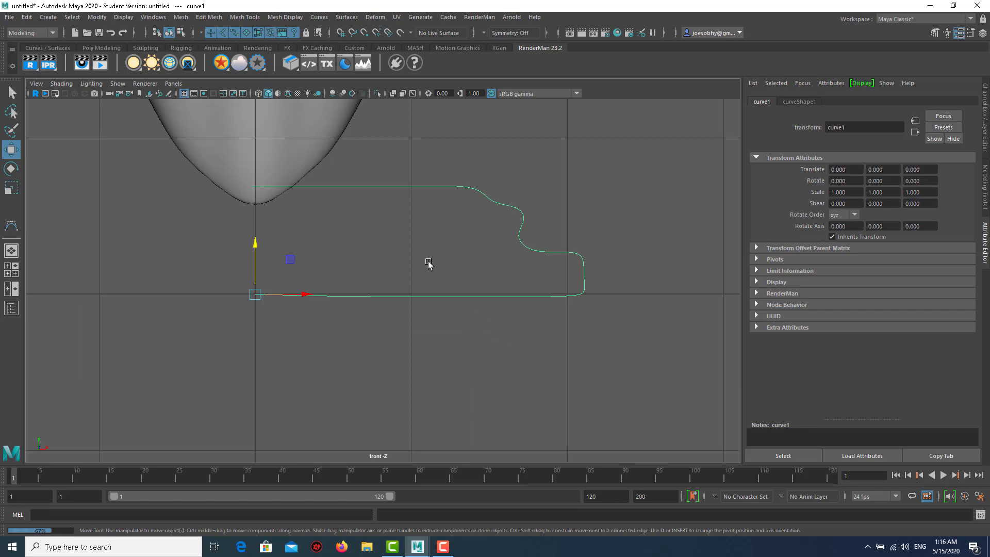
right_drag(428, 263, 365, 261)
mouse_move(219, 282)
mouse_down()
mouse_move(669, 355)
mouse_move(664, 365)
mouse_up()
drag(209, 344, 642, 294)
key(r)
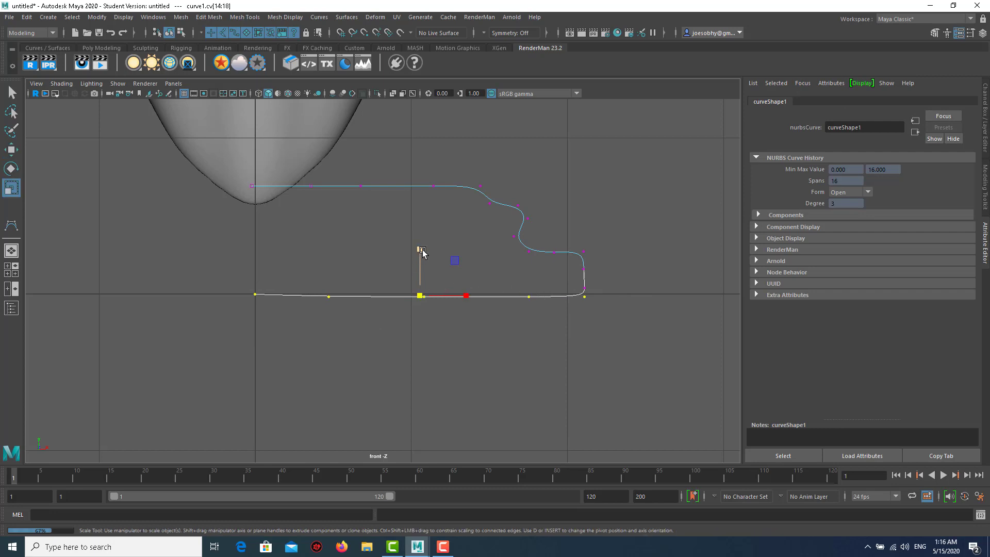
drag(420, 250, 420, 278)
drag(421, 291, 421, 293)
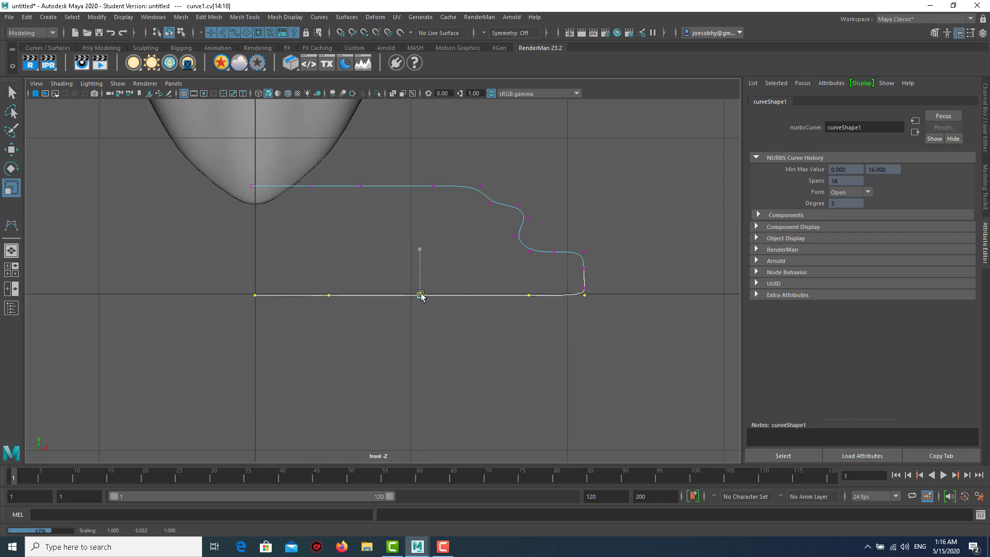
click(376, 201)
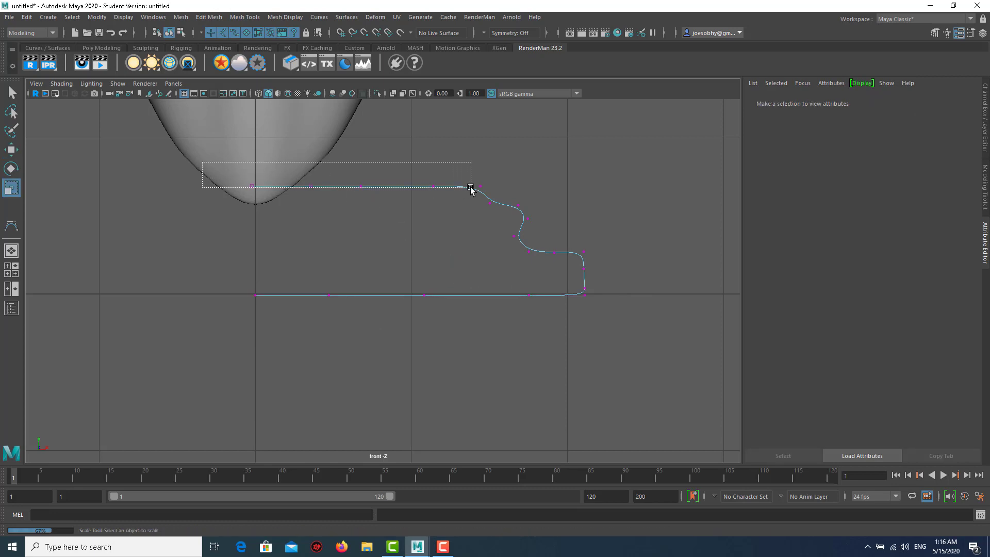
Flatten curve1's top row of CVs into a level line and reselect the whole curve.
drag(217, 165, 488, 200)
drag(228, 206, 489, 164)
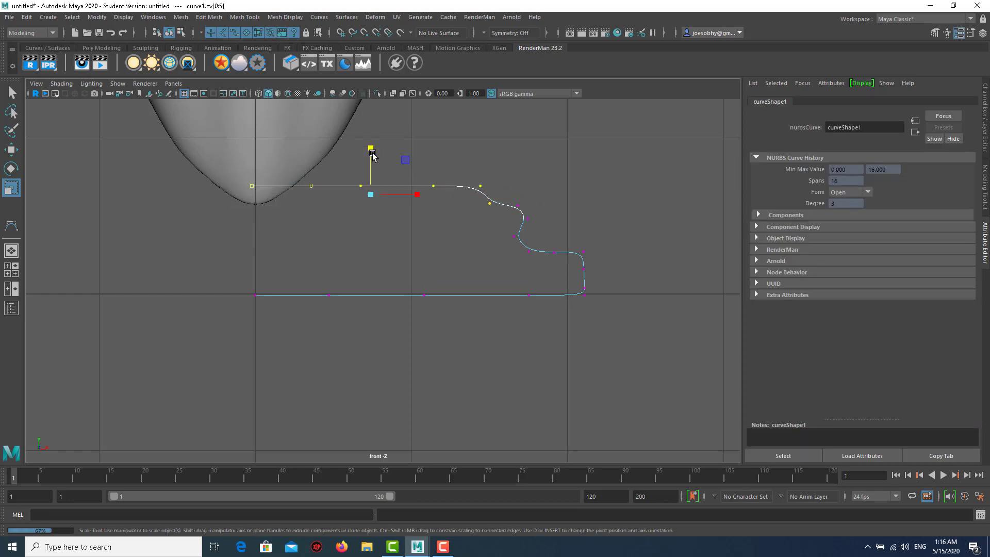
drag(371, 148, 371, 154)
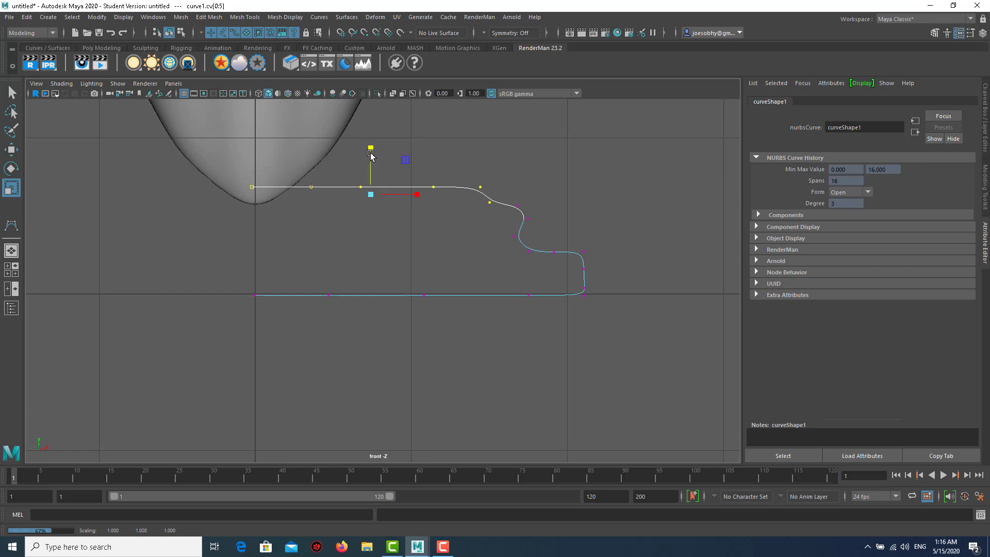
ctrl+click(489, 202)
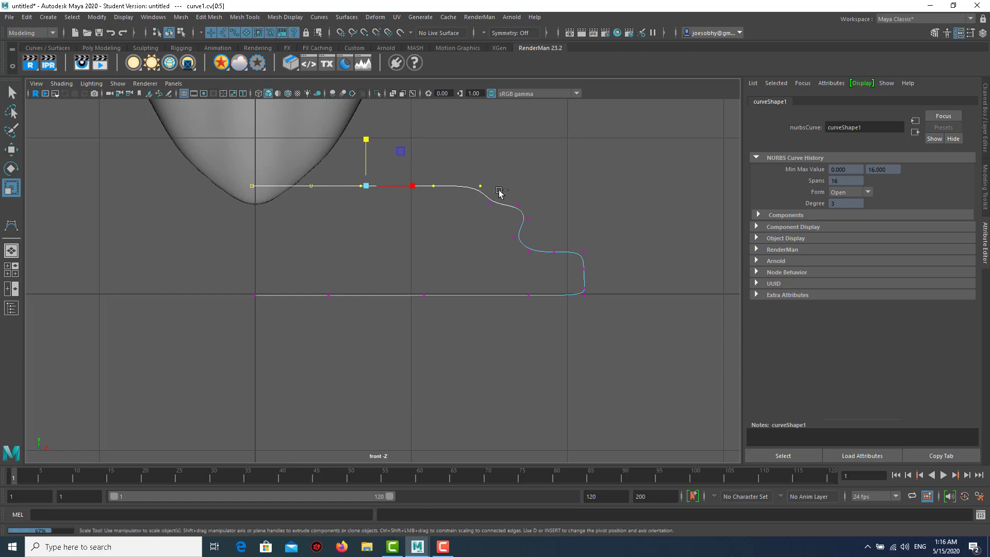
click(365, 141)
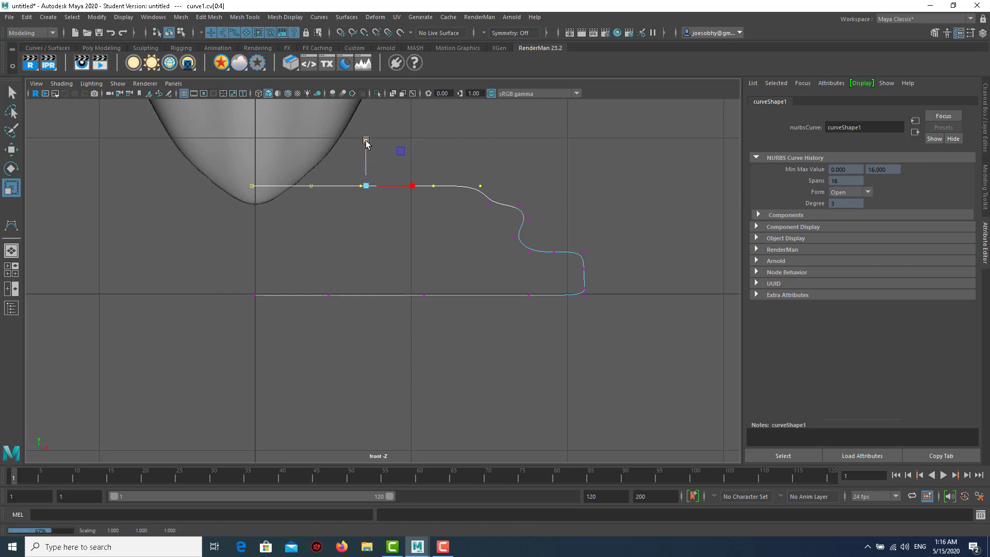
drag(366, 140, 368, 189)
click(429, 154)
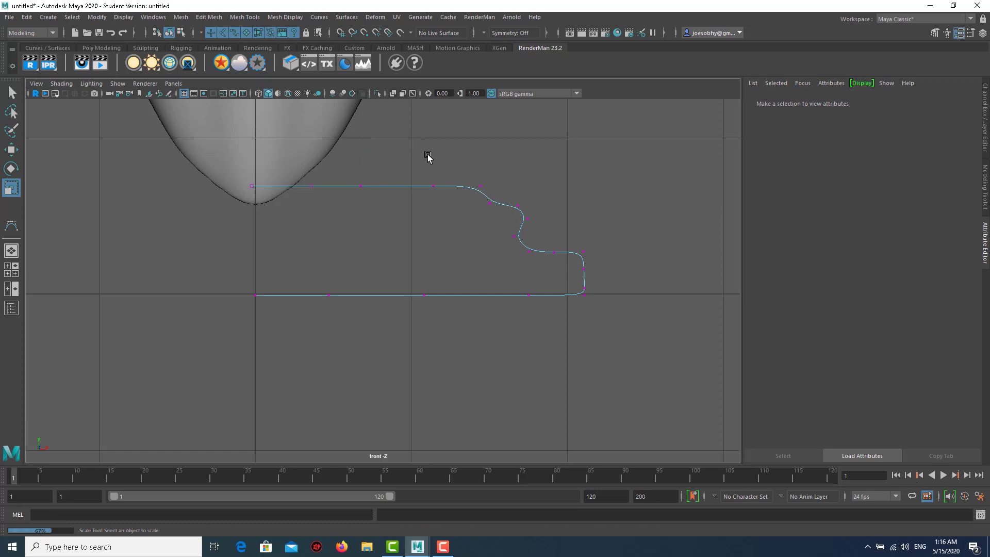
right_click(406, 188)
click(455, 173)
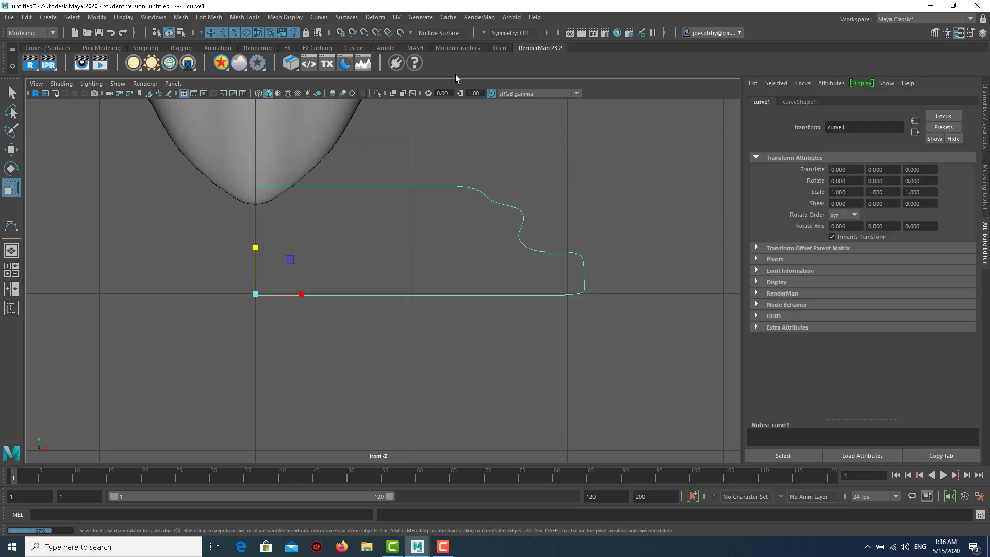
click(346, 17)
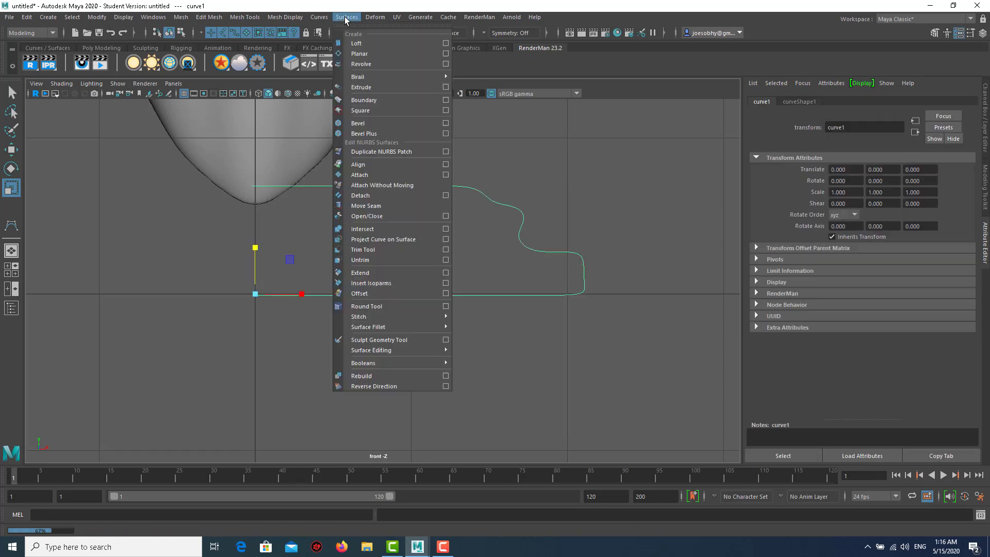
Revolve curve1 into the pedestal revolvedSurface1 and turn on viewport lighting.
click(355, 64)
click(588, 160)
key(space)
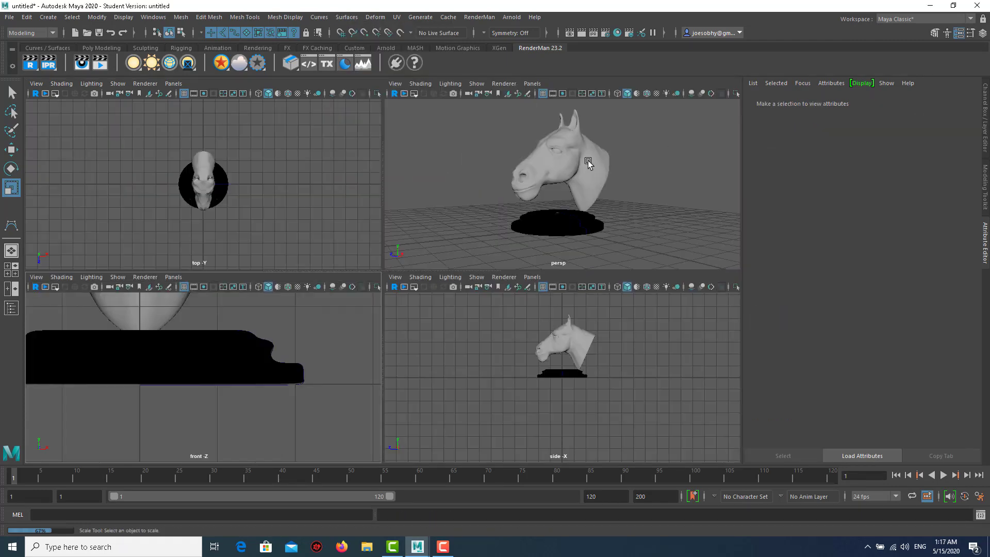
key(space)
alt+drag(422, 310, 367, 319)
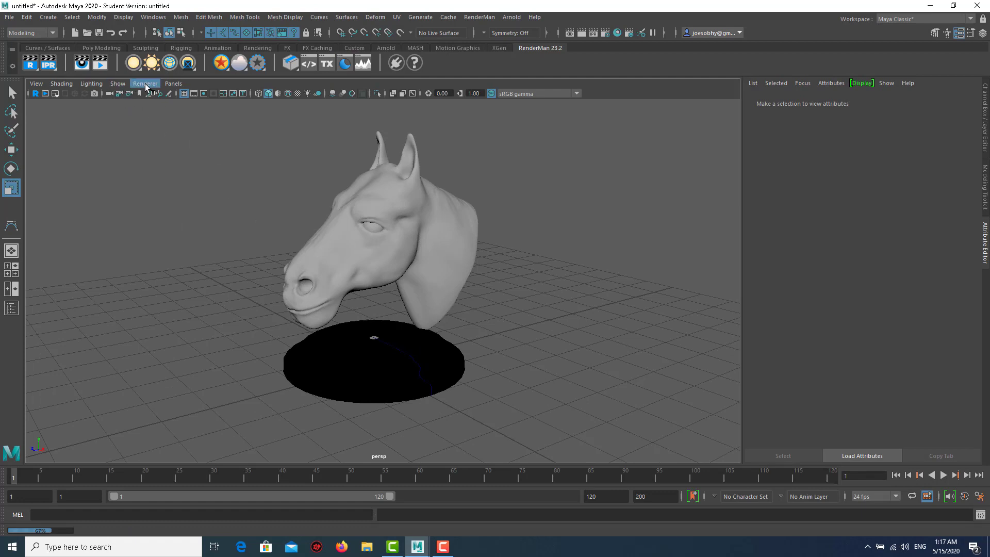
click(102, 85)
click(107, 153)
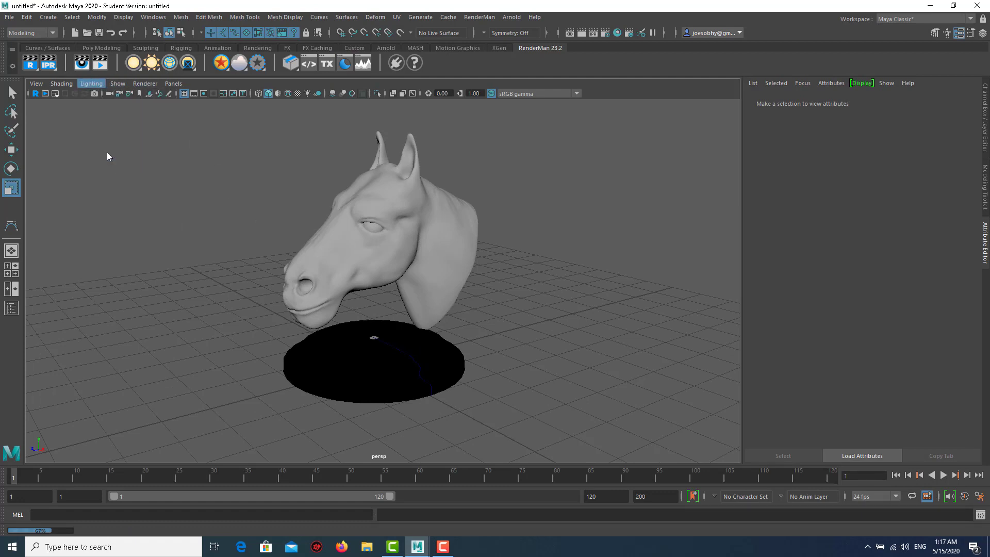
scroll(340, 305, up, 5)
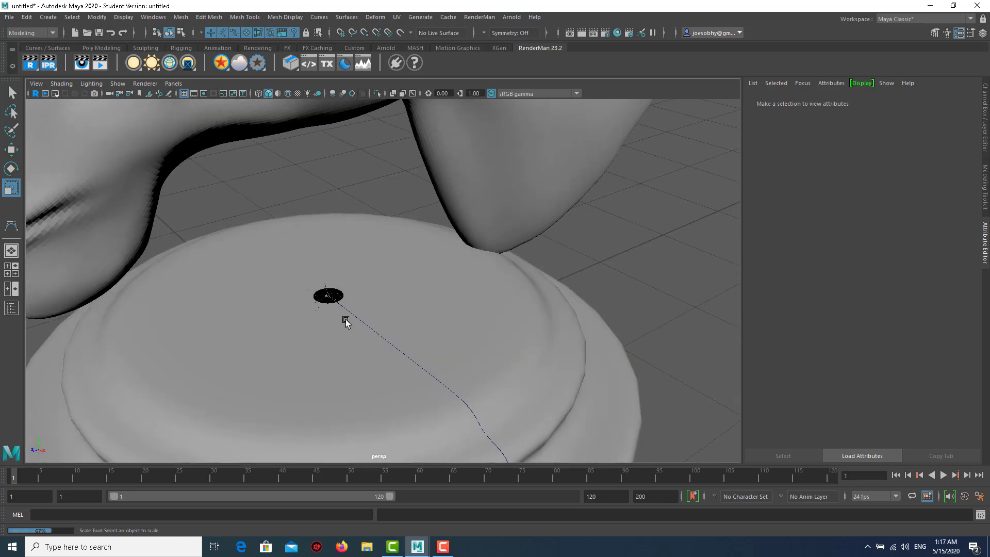
Nudge the profile curve's first CV slightly to adjust the pedestal shape.
click(333, 318)
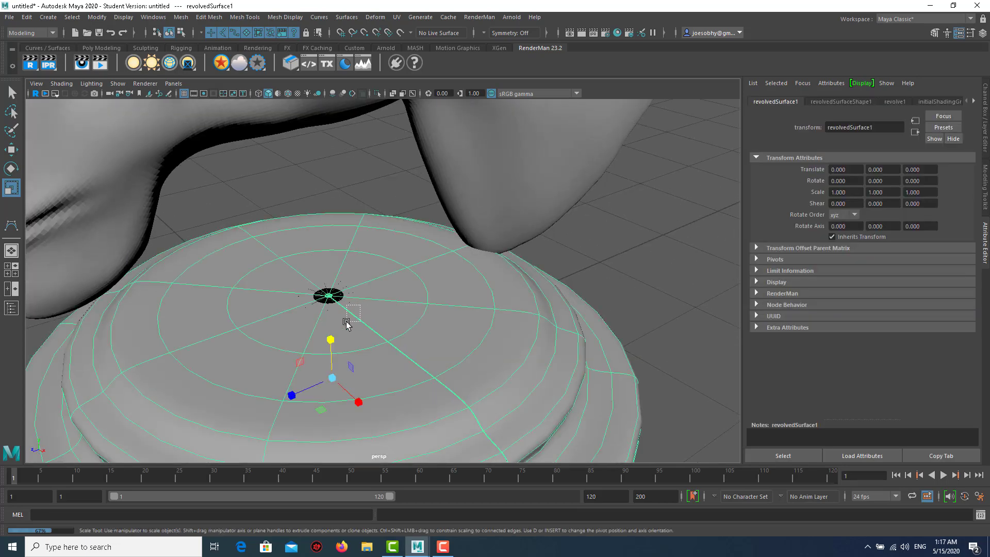
click(349, 315)
key(F8)
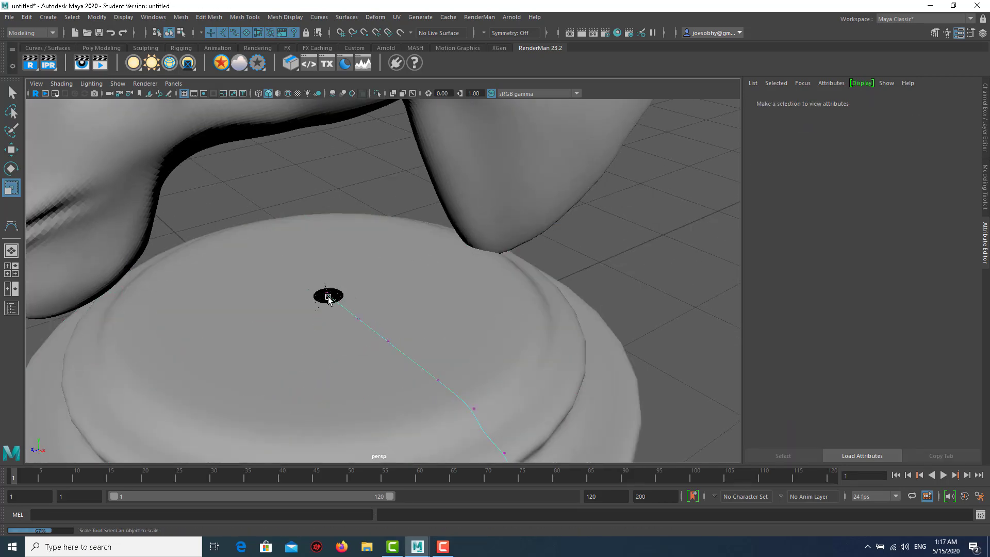
click(330, 299)
key(w)
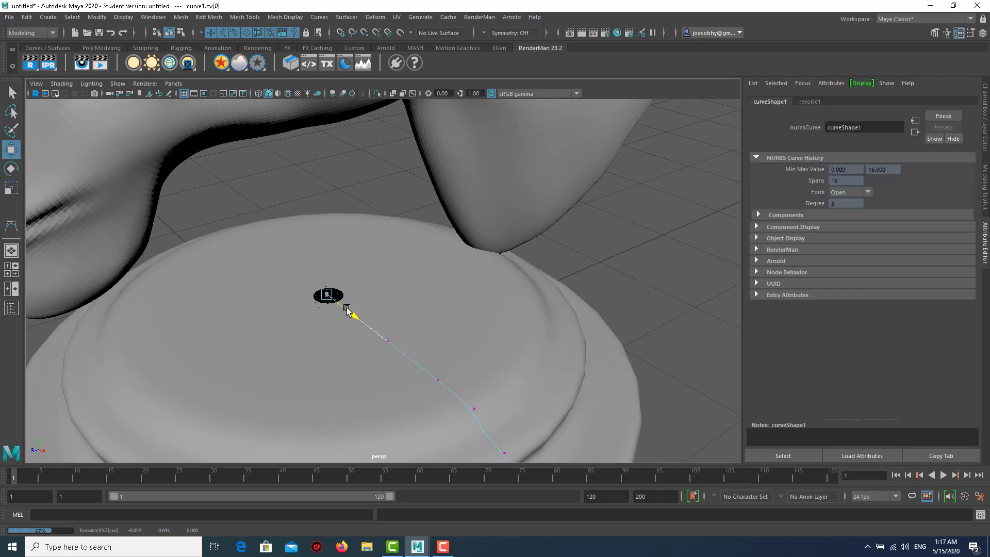
drag(355, 316, 350, 313)
right_drag(392, 268, 426, 239)
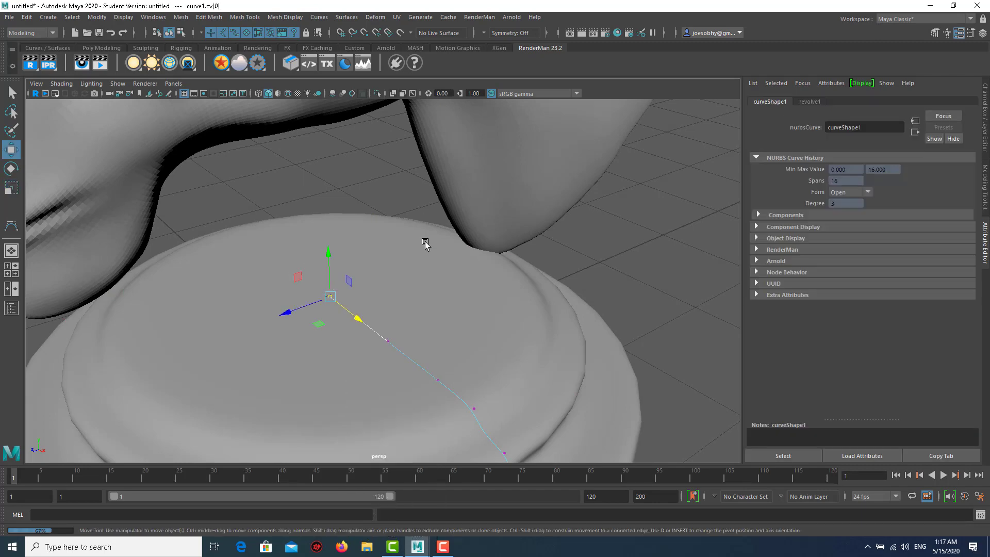
click(483, 300)
click(595, 284)
alt+right_drag(595, 284, 407, 279)
alt+drag(406, 280, 547, 299)
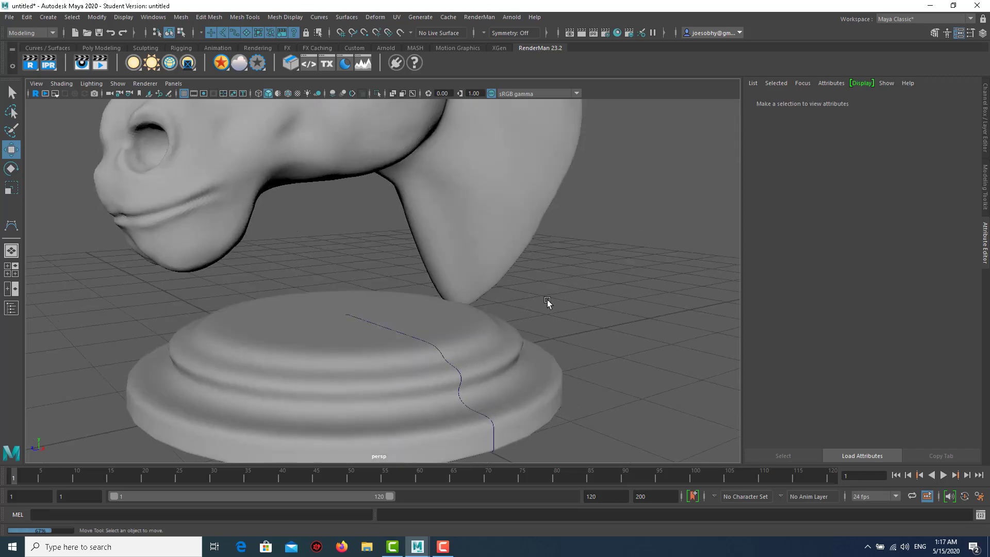
alt+right_drag(547, 299, 374, 285)
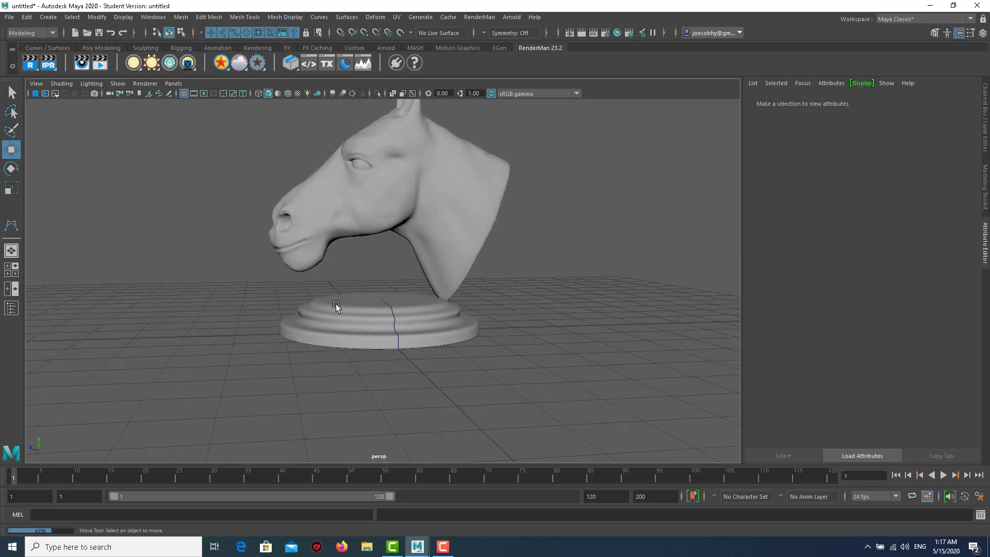
Slide the pedestal along Z under the bust and hide the profile curve.
click(336, 305)
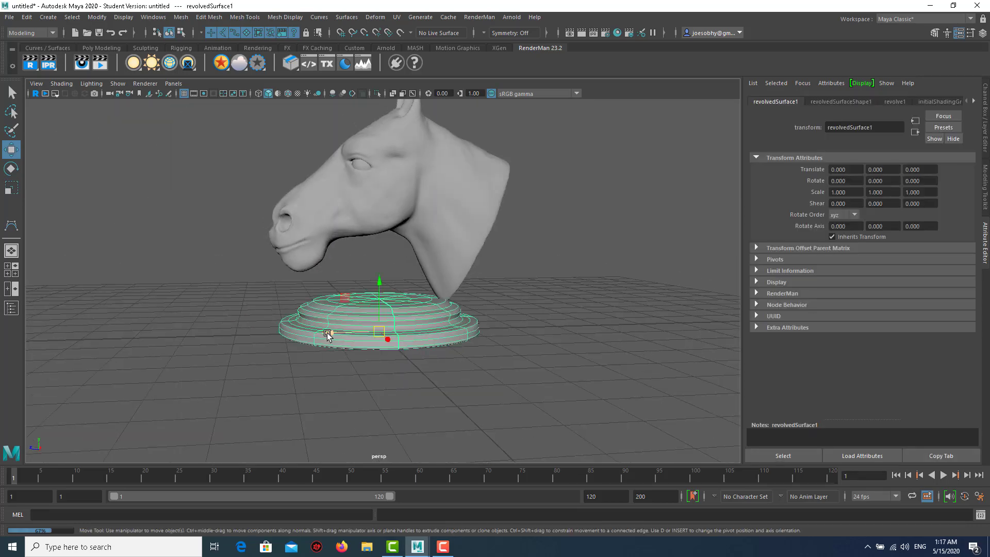
mouse_move(332, 334)
mouse_down()
mouse_move(391, 330)
mouse_move(364, 305)
mouse_up()
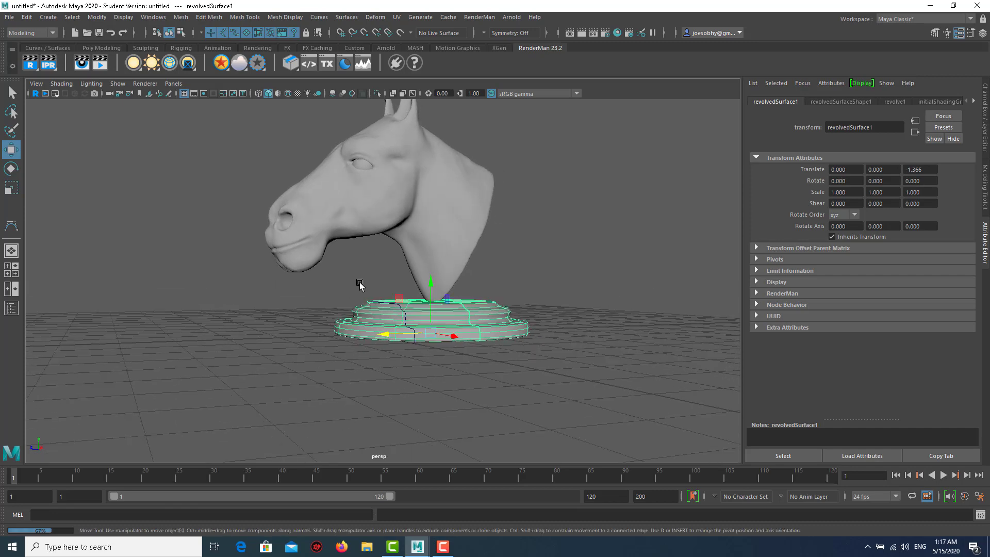
click(359, 295)
alt+drag(354, 307, 446, 338)
click(453, 341)
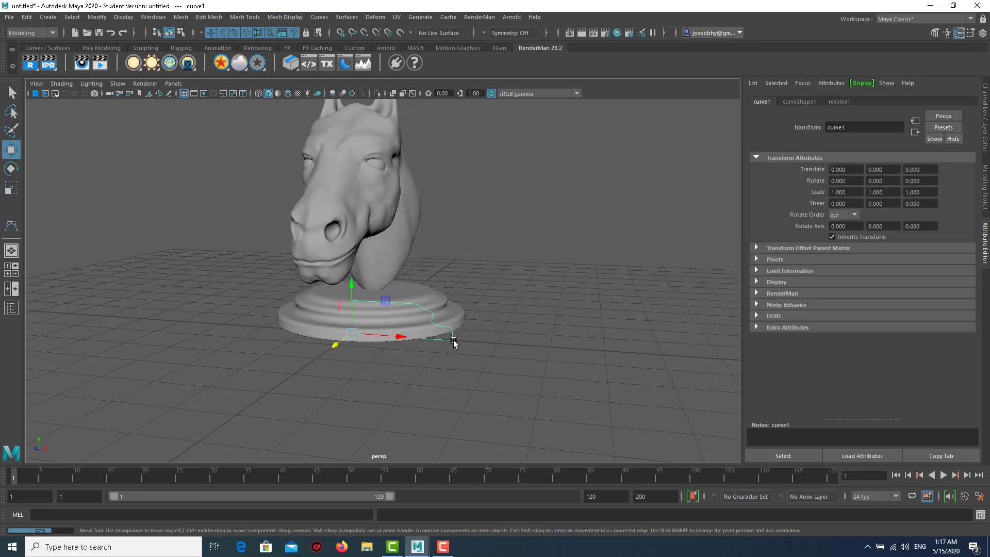
key(Delete)
mouse_move(494, 227)
alt+mouse_down()
mouse_move(482, 205)
mouse_move(479, 234)
mouse_move(439, 252)
alt+mouse_up()
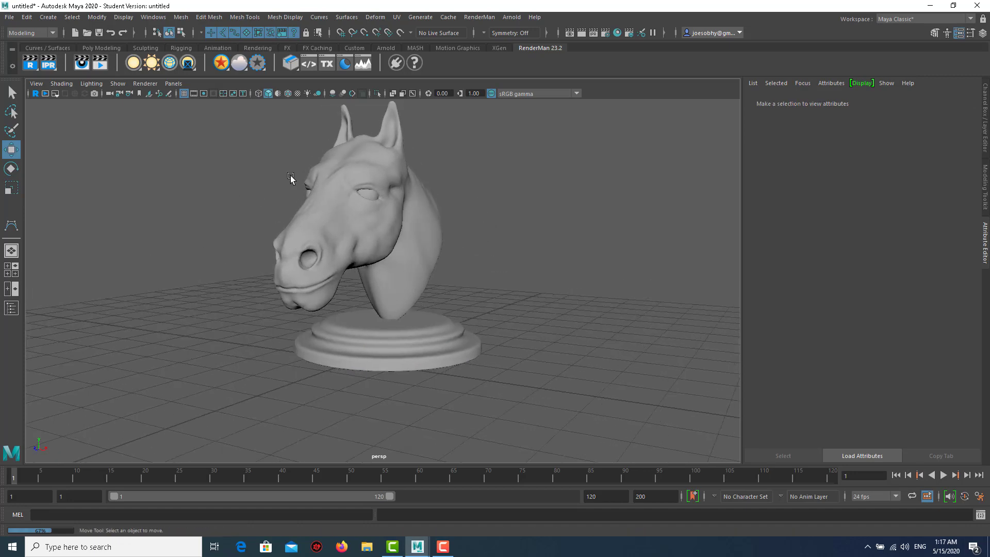
alt+drag(300, 218, 267, 228)
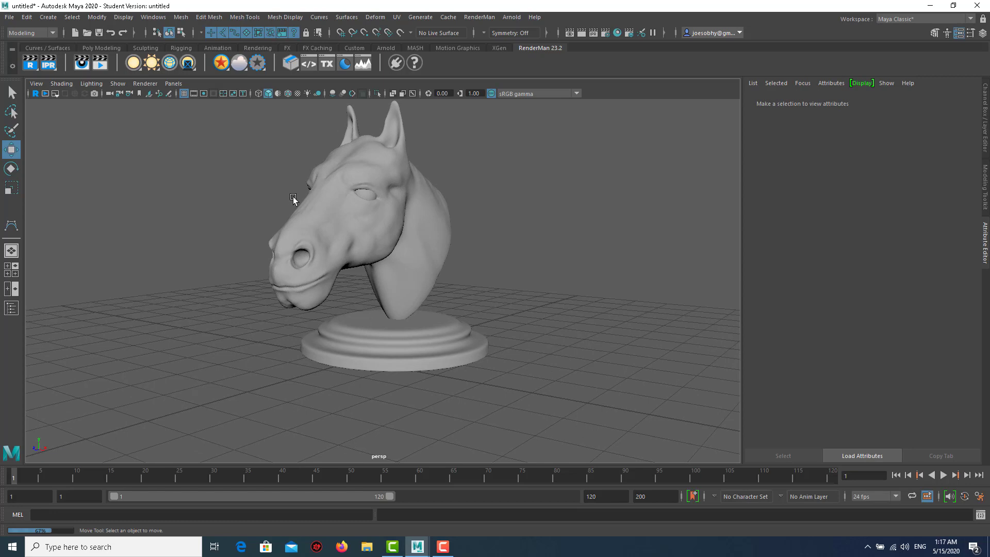
Select the persp camera and set its focal length to 90, after trying 15 and 80.
click(35, 84)
click(40, 99)
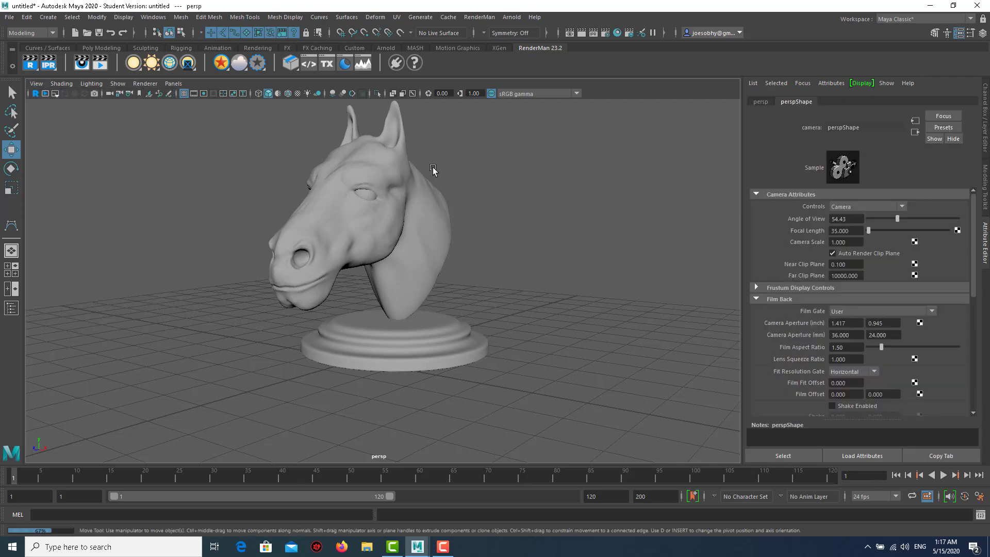
click(854, 231)
text(20)
key(Return)
text(15)
key(Return)
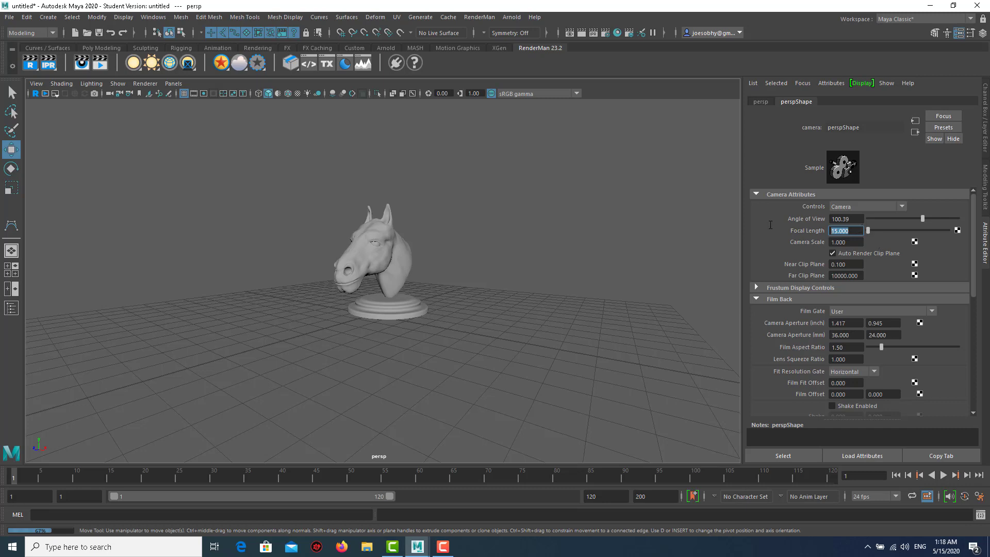
text(80)
key(Return)
text(90)
key(Return)
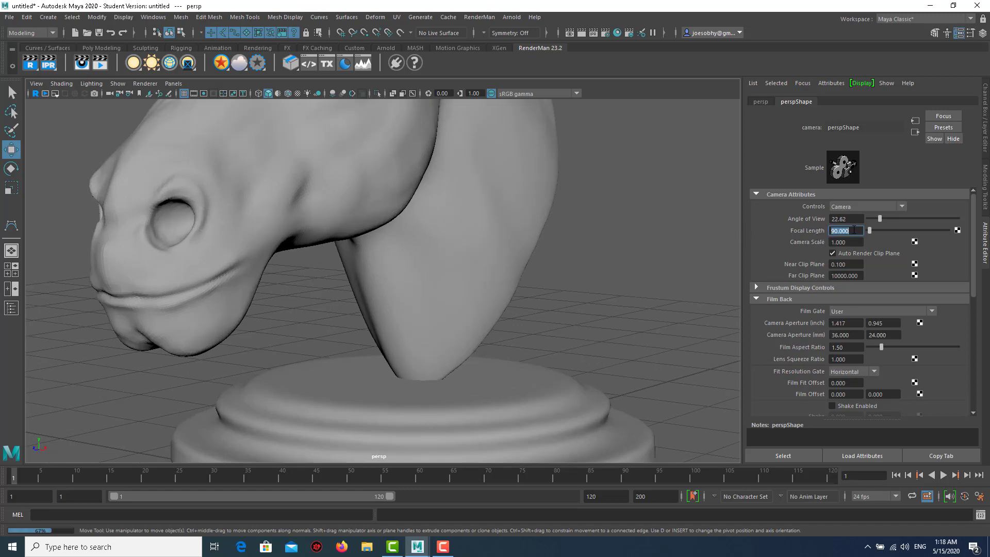
Reframe the view on the whole horse bust from a more frontal angle, with the camera deselected.
alt+right_drag(504, 237, 243, 215)
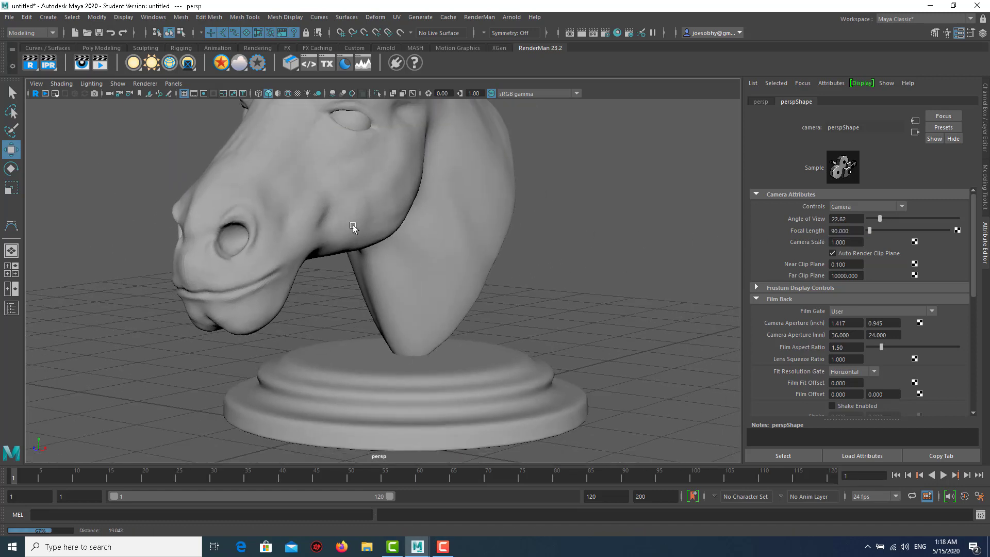
alt+drag(243, 216, 270, 234)
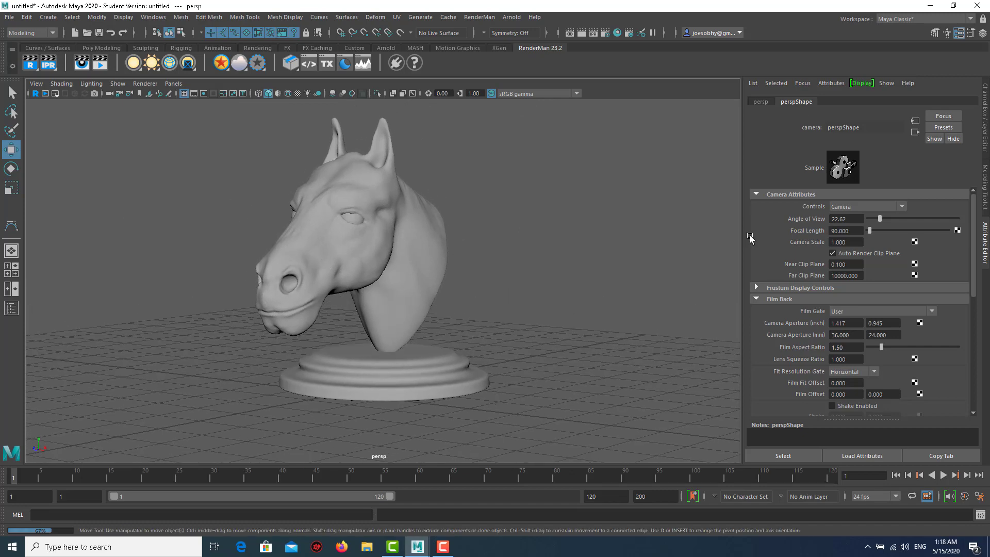
click(548, 218)
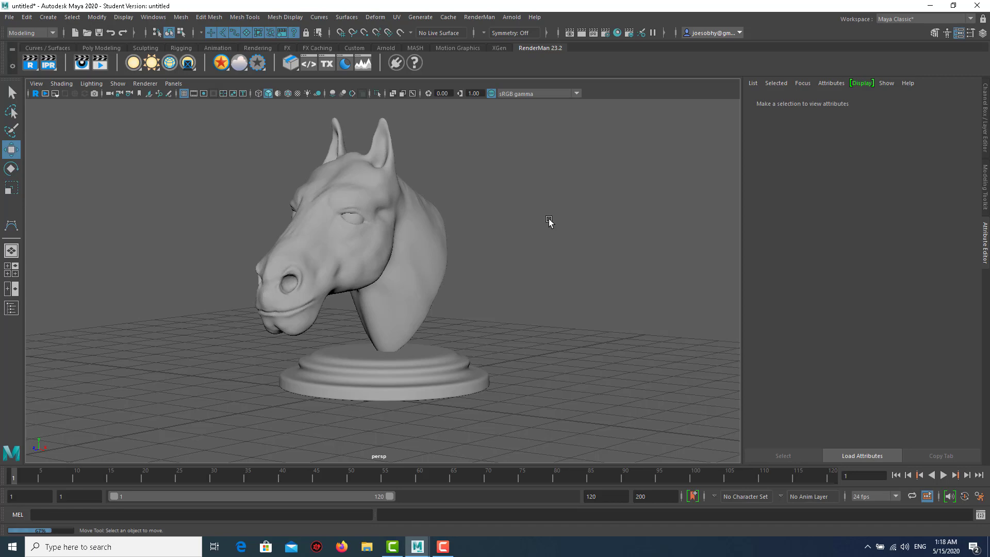
scroll(536, 224, down, 2)
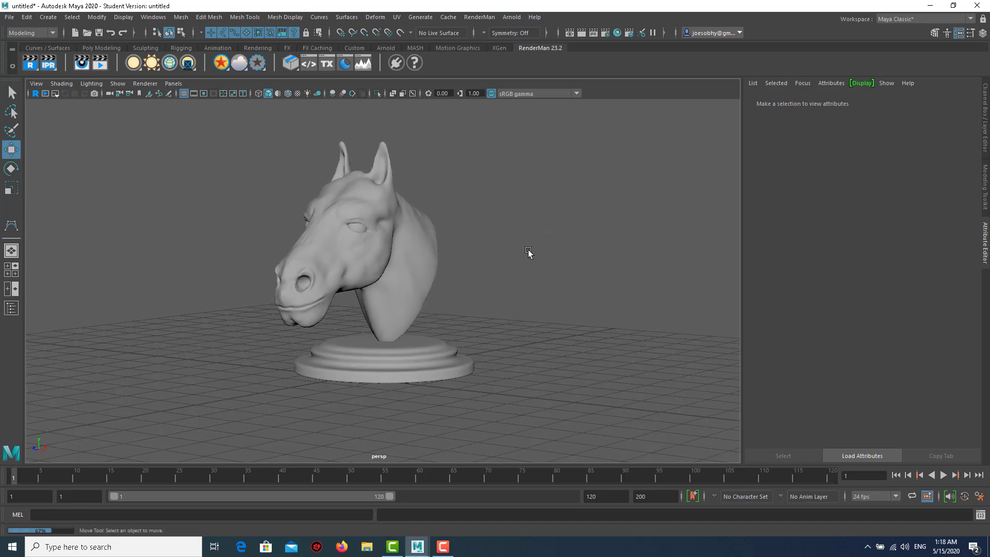
alt+drag(528, 251, 515, 249)
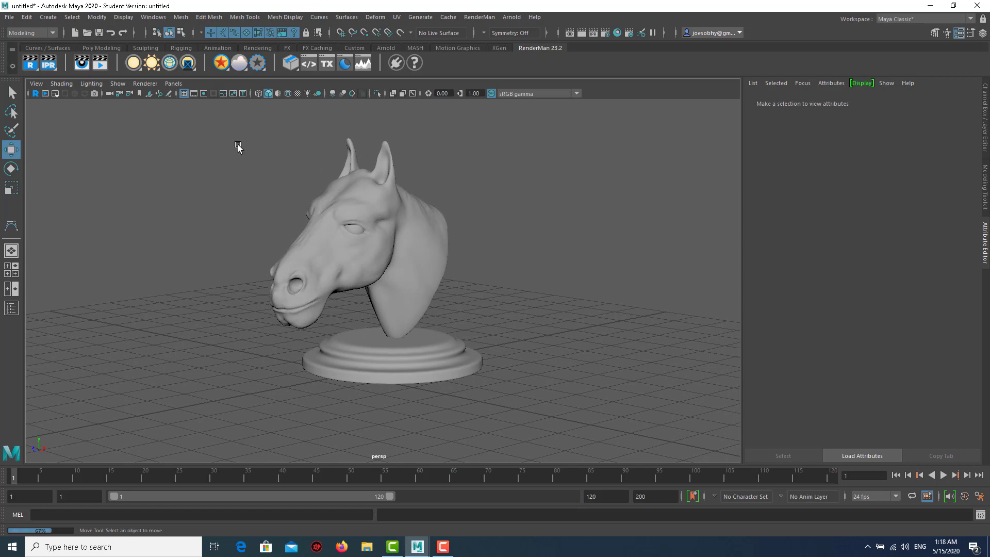
Assign a new Arnold aiTwoSided material to the marquee-selected horse bust and pedestal, then deselect.
drag(237, 148, 501, 410)
right_drag(424, 241, 425, 273)
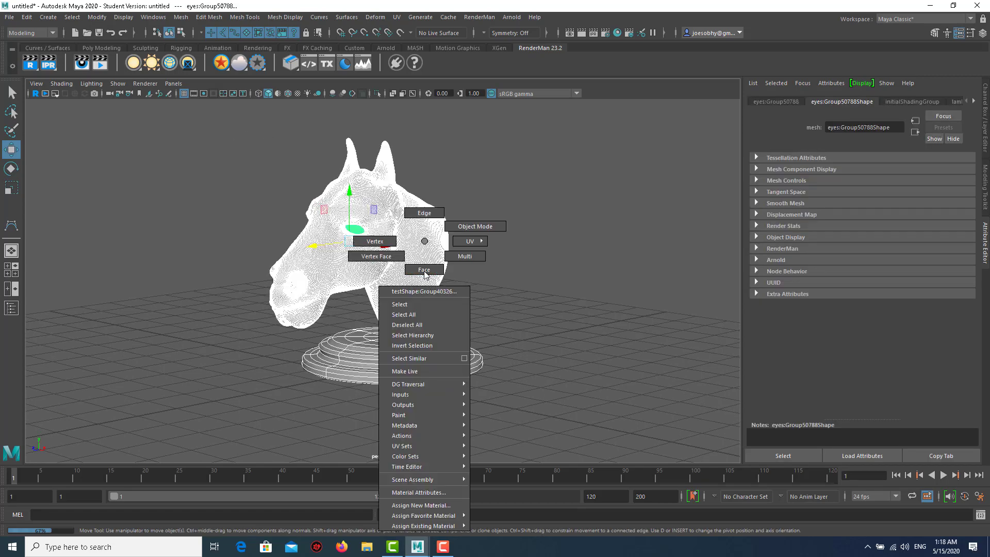
click(421, 506)
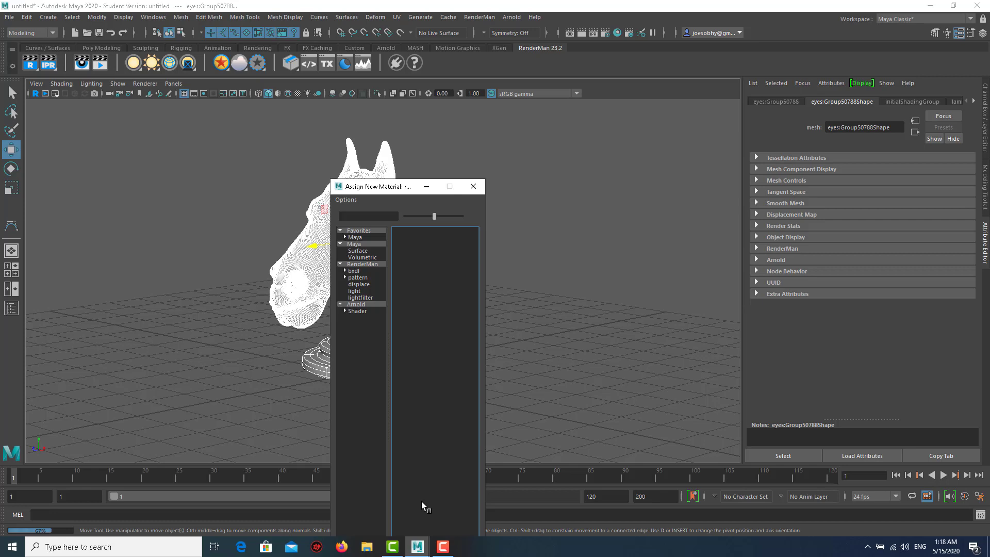
click(357, 305)
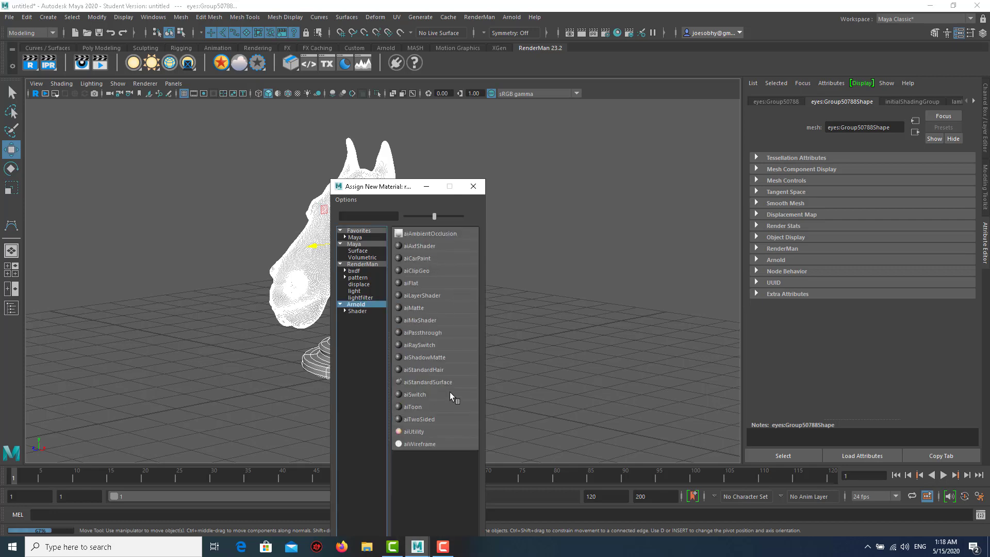
click(438, 417)
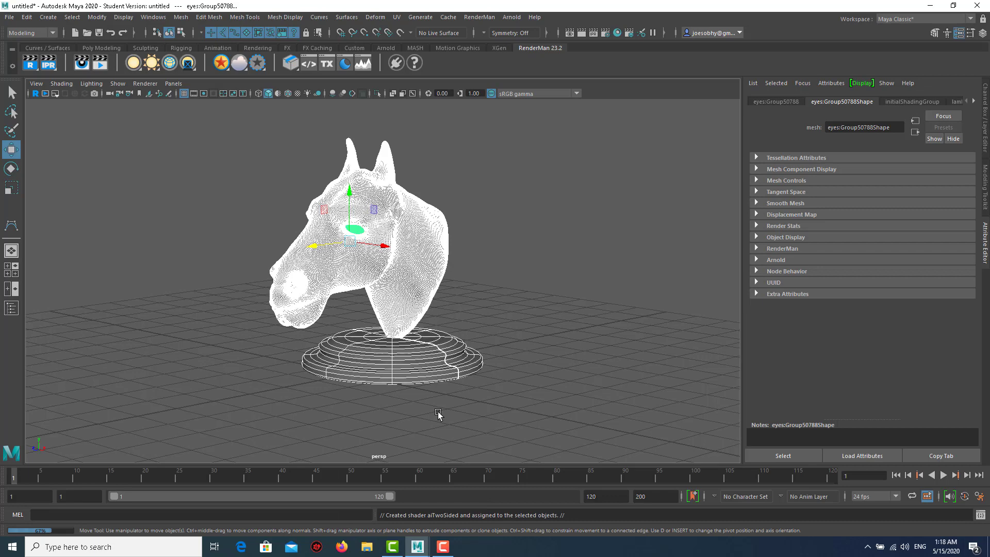
click(458, 264)
scroll(457, 250, down, 3)
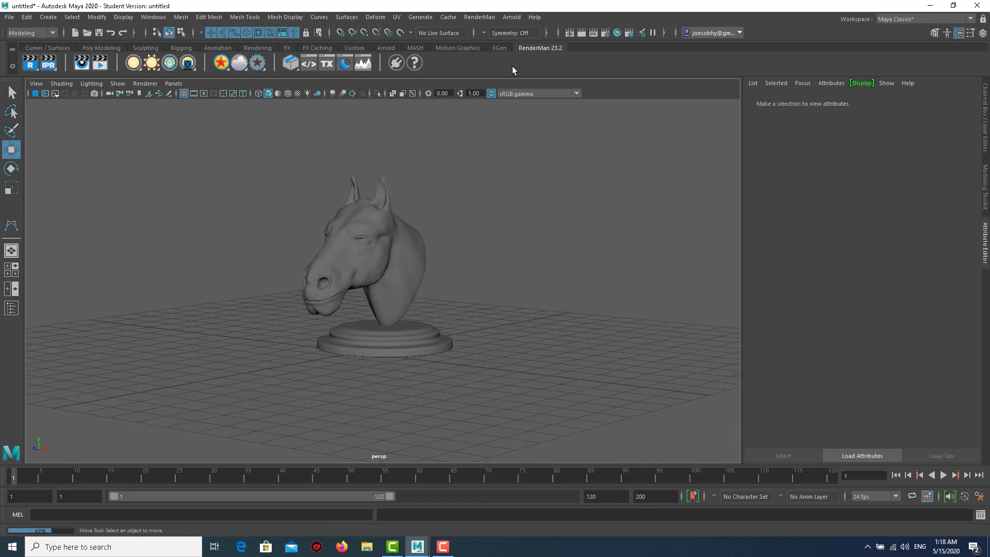
Add an Arnold area light to the scene and scale it up.
click(510, 17)
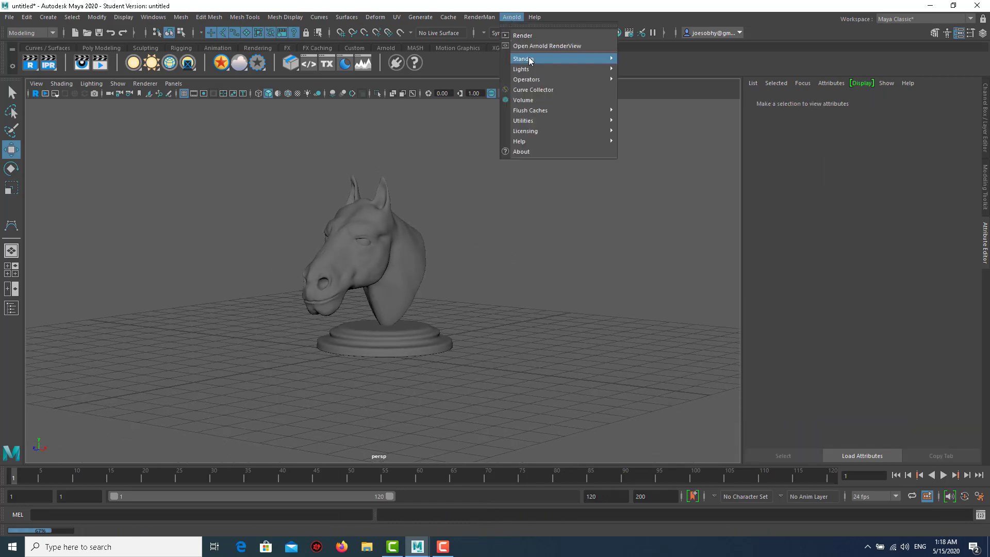
mouse_move(522, 69)
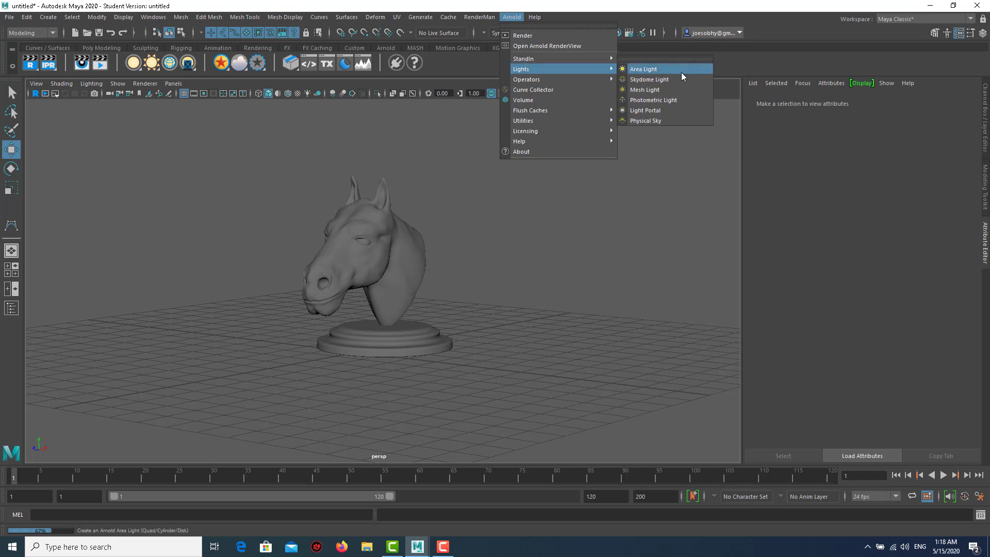
click(682, 73)
key(r)
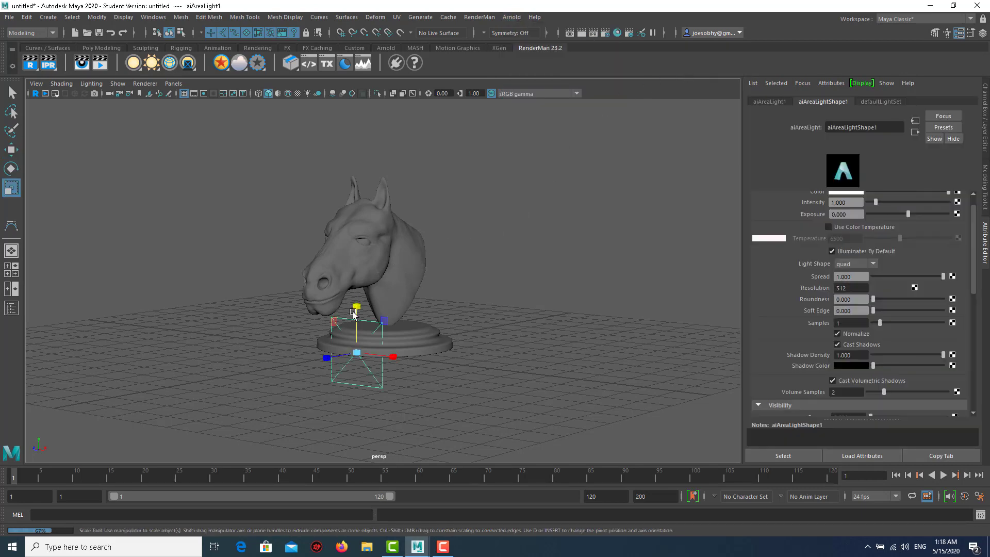
mouse_move(356, 353)
mouse_down()
mouse_move(494, 321)
mouse_move(309, 316)
mouse_up()
Look through the area light and aim it down at the horse from above.
key(space)
key(space)
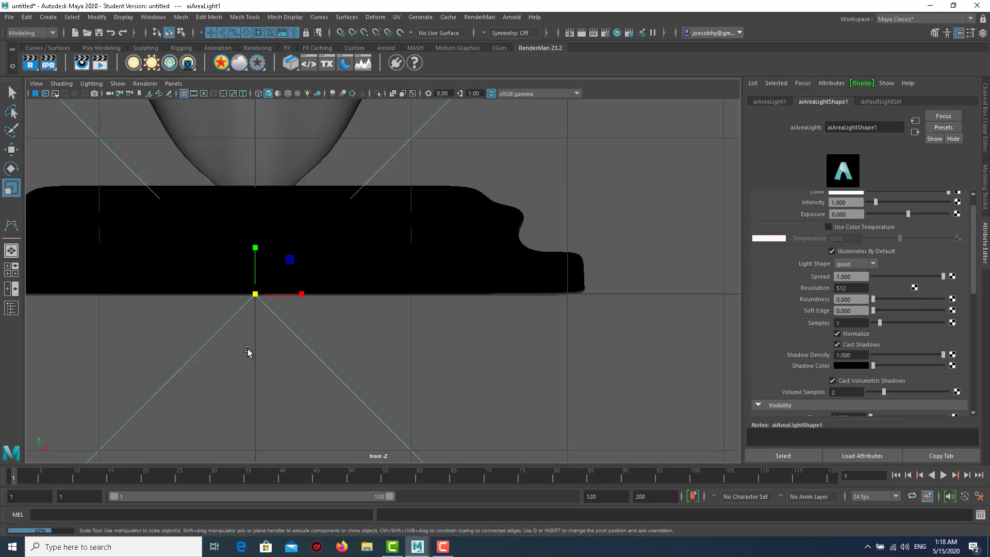
click(173, 83)
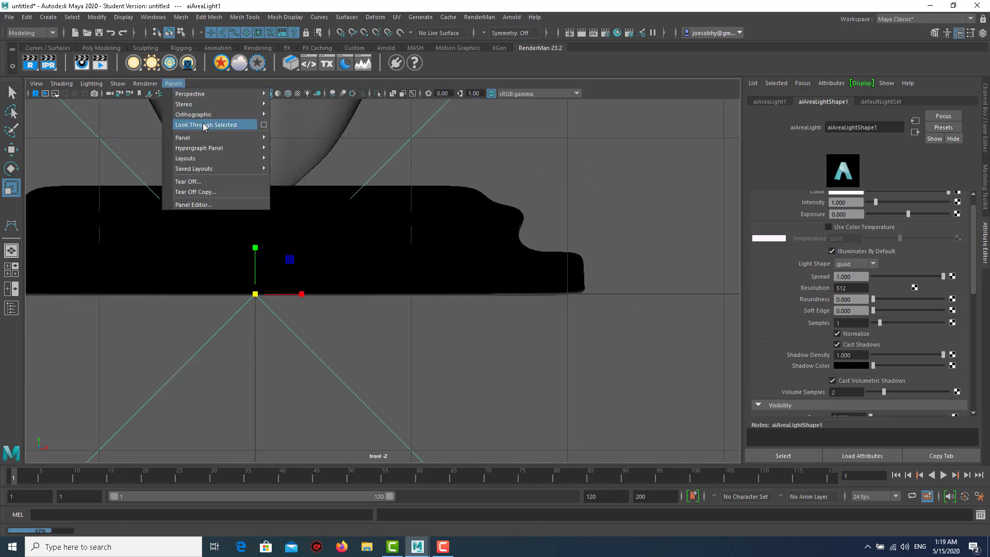
click(207, 124)
alt+right_drag(401, 222, 364, 220)
mouse_move(364, 222)
alt+mouse_down()
mouse_move(368, 269)
mouse_move(395, 286)
mouse_move(396, 255)
mouse_move(402, 281)
alt+mouse_up()
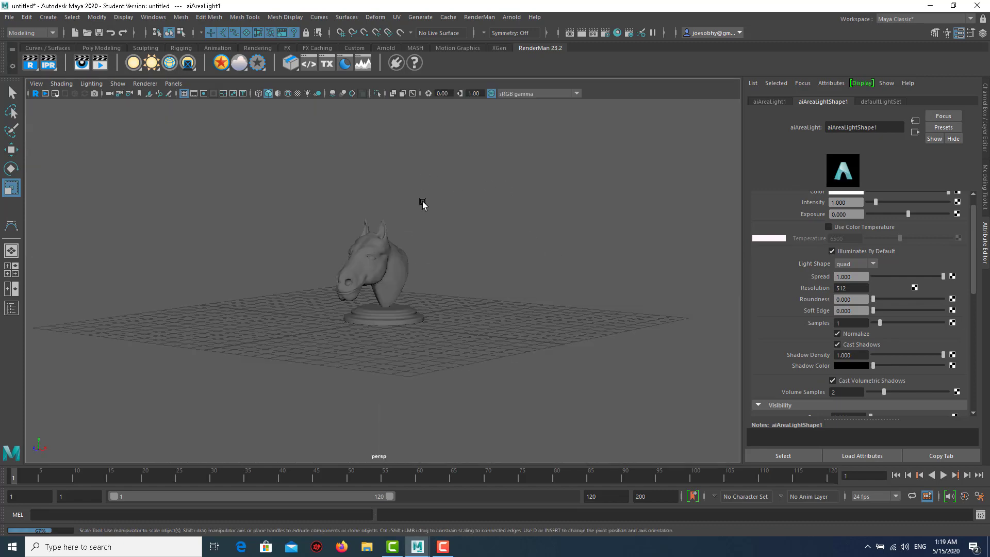
alt+right_drag(423, 205, 465, 298)
Shade the viewport with all scene lights and set the light's exposure to 9.
key(7)
double_click(854, 215)
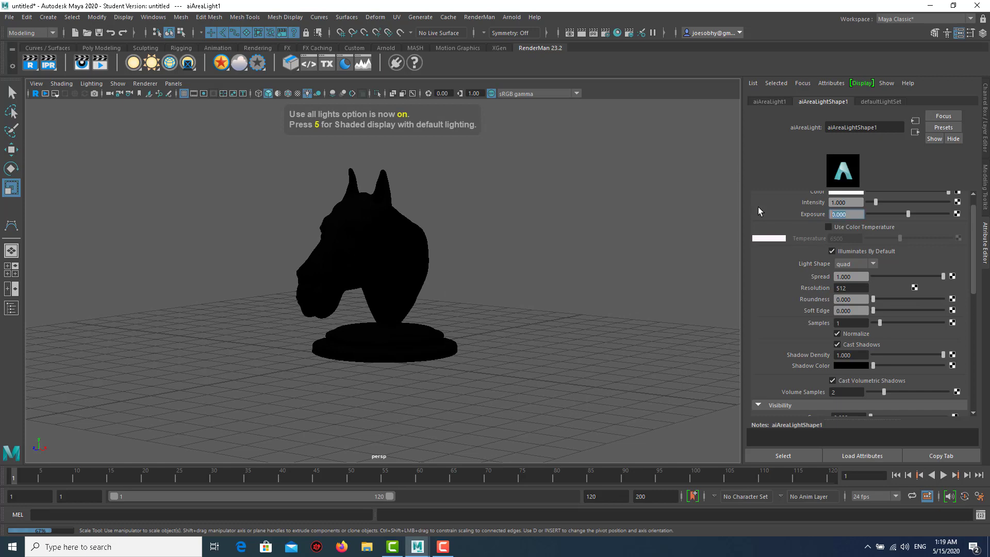
text(5)
key(Return)
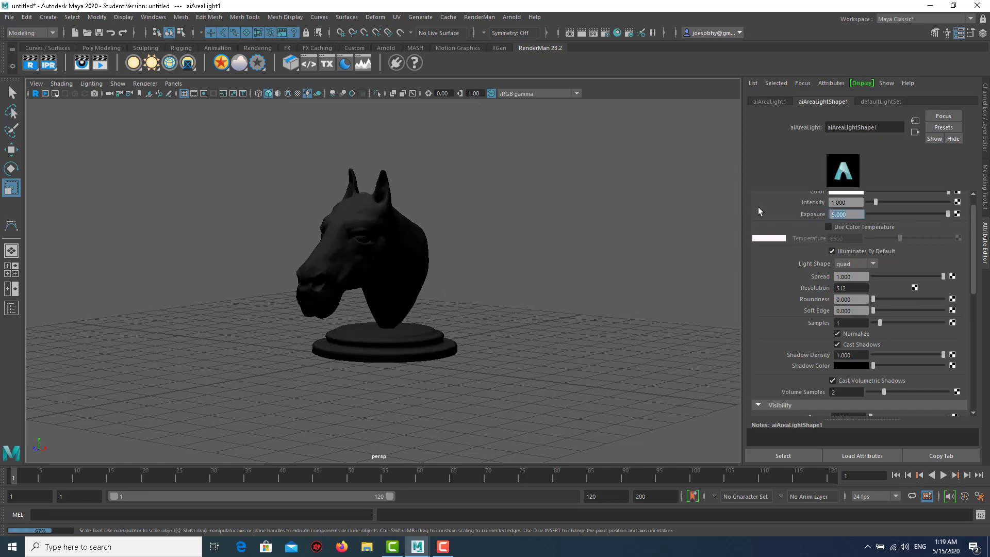
text(9)
key(Return)
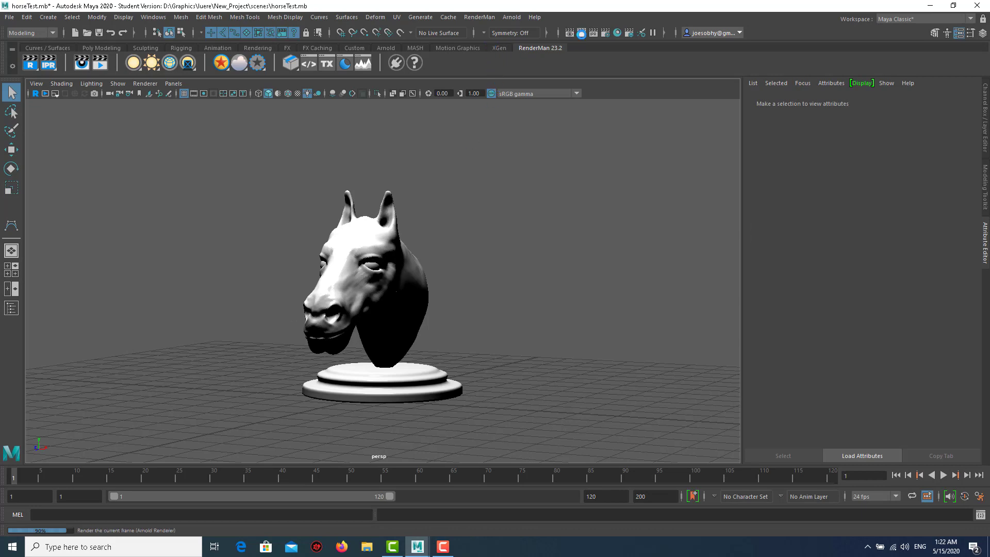
Render a test frame and set Arnold's Camera (AA) samples to 3.
click(570, 33)
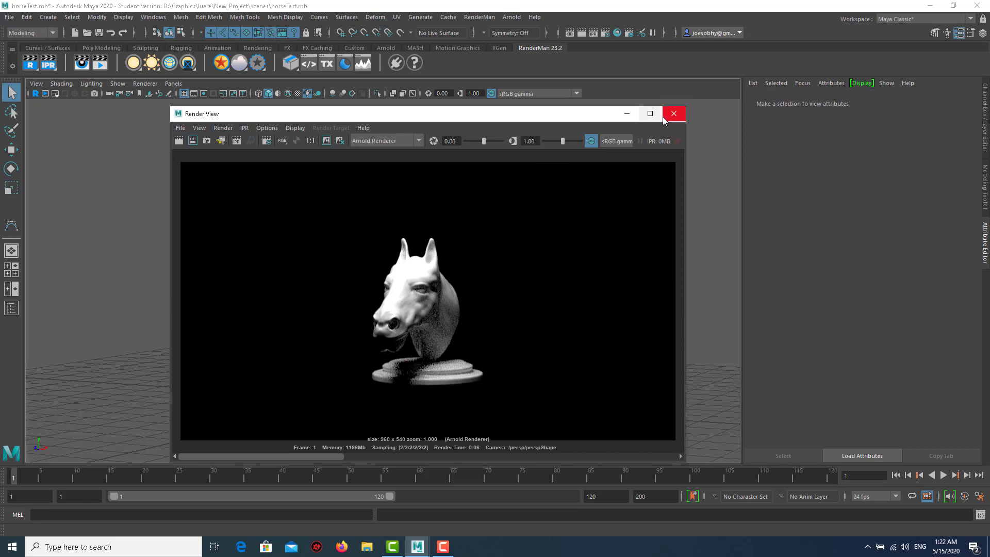
click(265, 141)
click(249, 112)
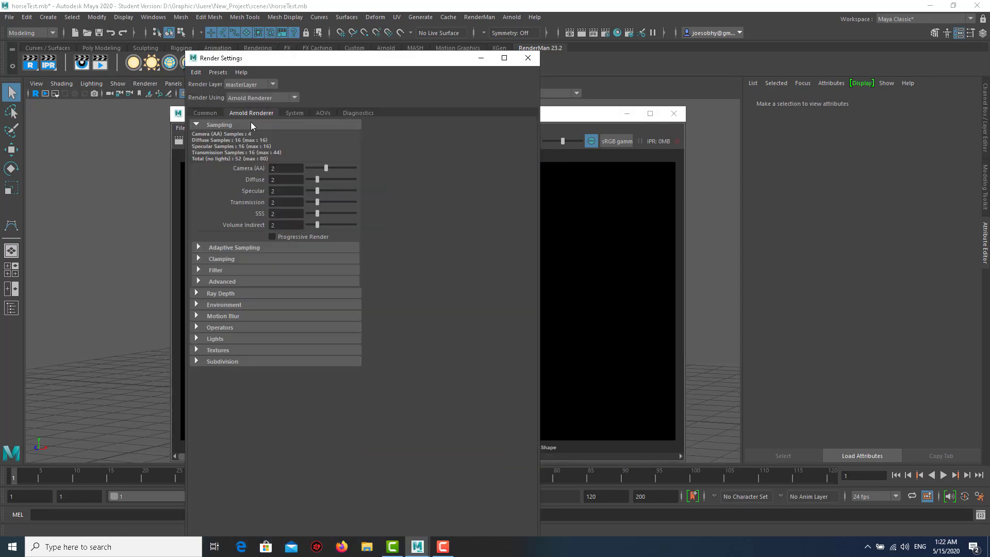
click(293, 169)
text(3)
key(Return)
Re-render the full frame with the new samples, close the Render View, and select the area light.
click(679, 453)
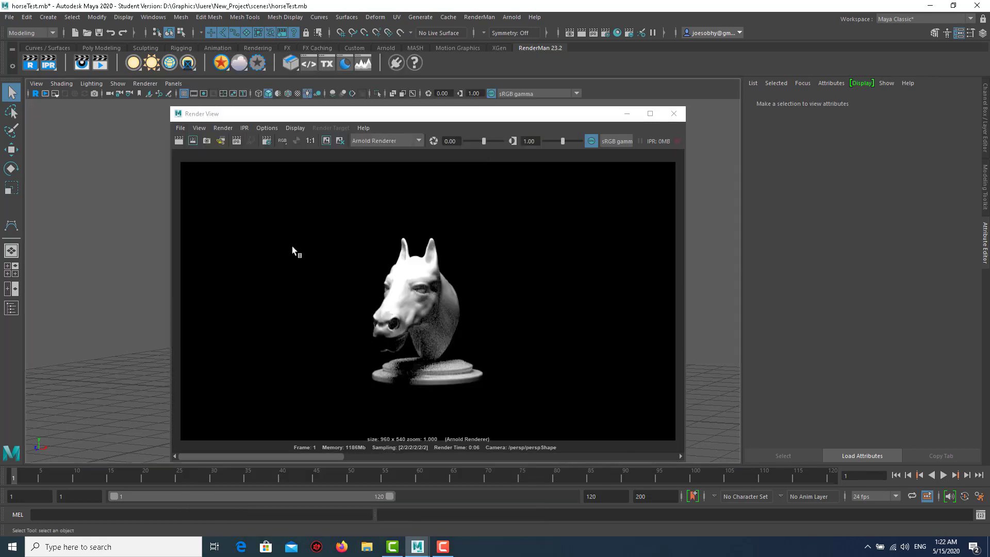
click(193, 142)
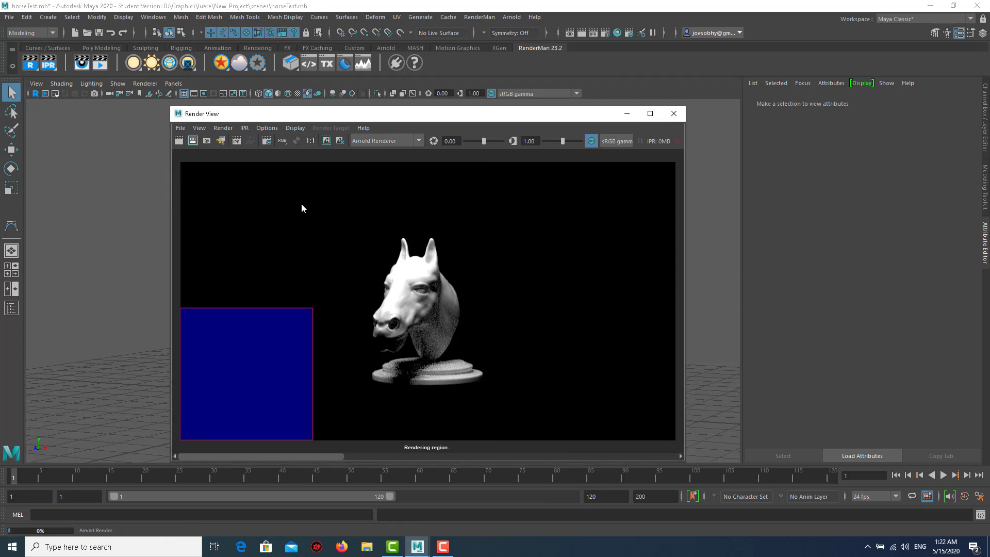
click(178, 141)
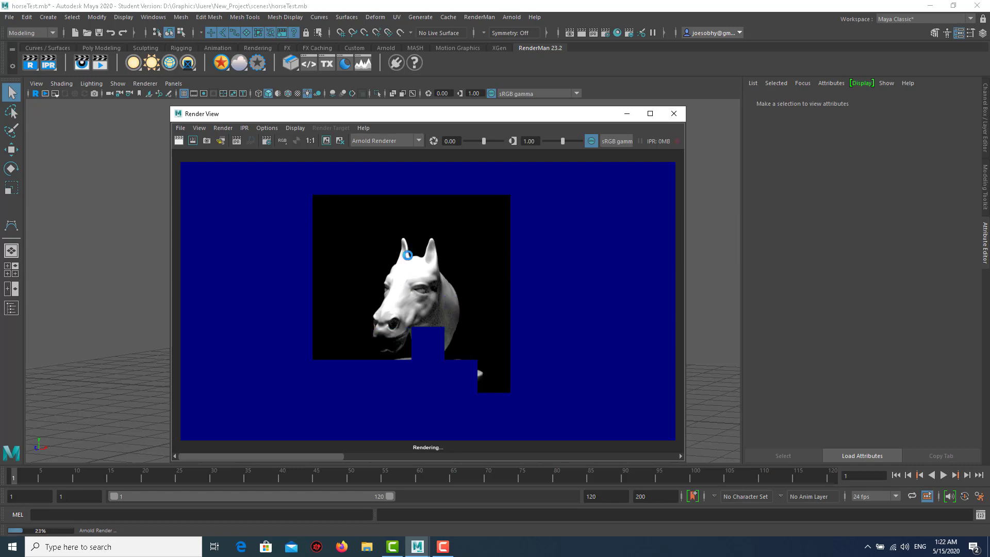
click(673, 114)
scroll(337, 159, down, 5)
scroll(287, 155, down, 1)
scroll(340, 154, down, 2)
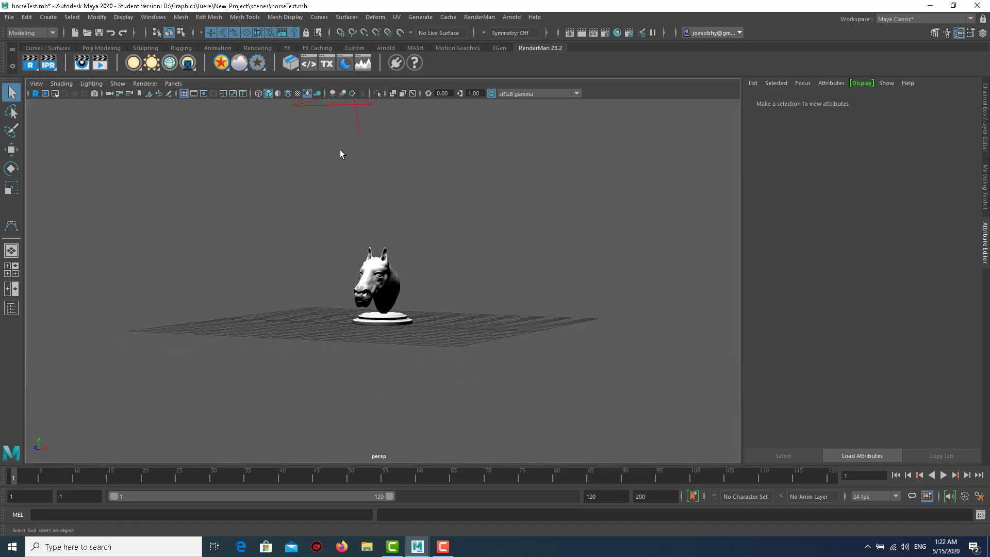
click(385, 130)
Switch the perspective viewport to a live Arnold render and set the light's exposure to 8.
alt+right_drag(497, 326, 464, 222)
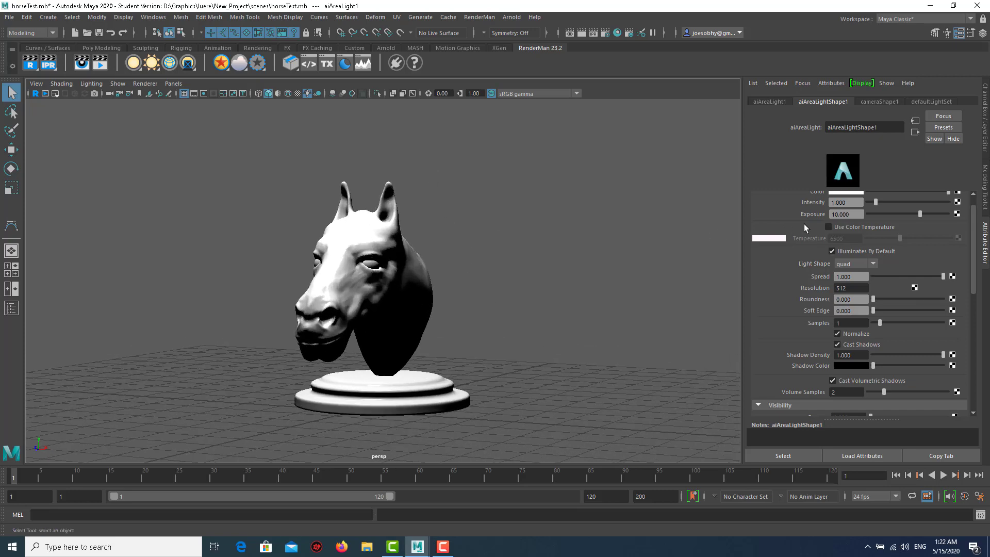
click(145, 83)
click(202, 123)
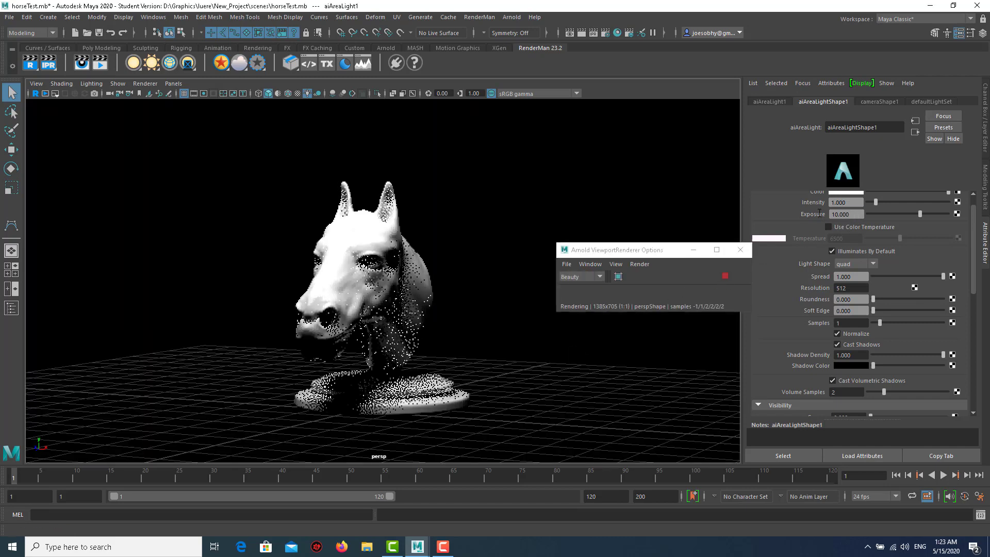
click(802, 214)
text(7)
key(Return)
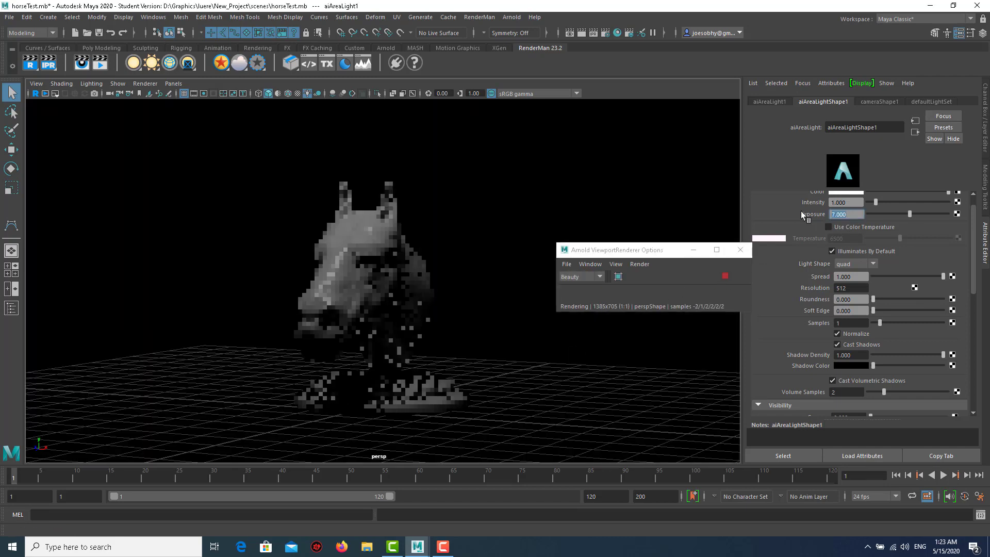
text(8)
key(Return)
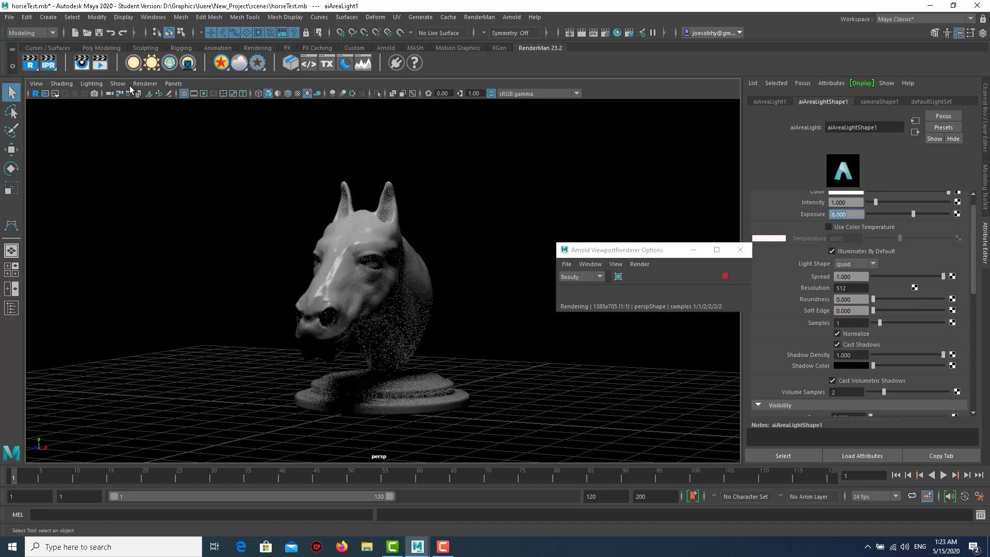
Hide the viewport floor grid and glance at the light's preset list.
click(115, 21)
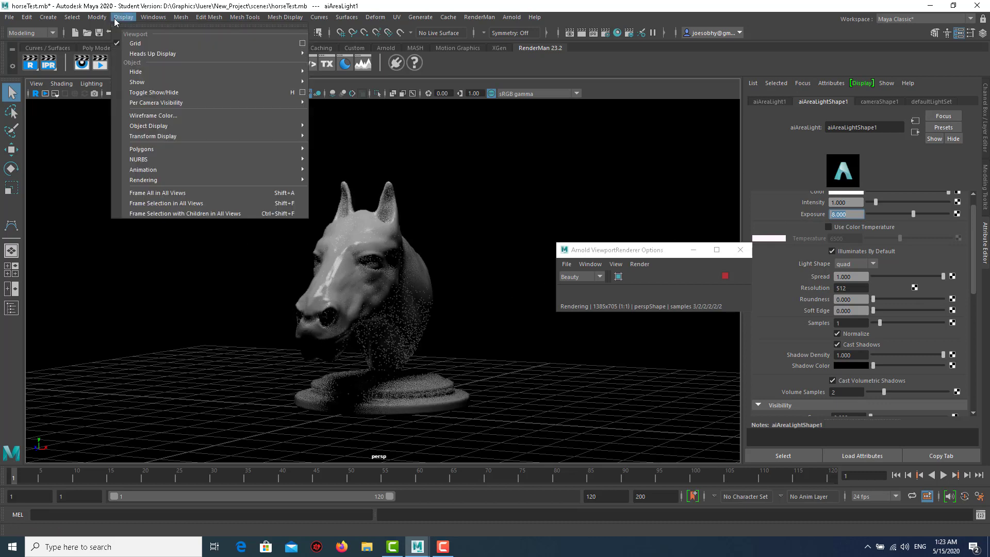
click(115, 44)
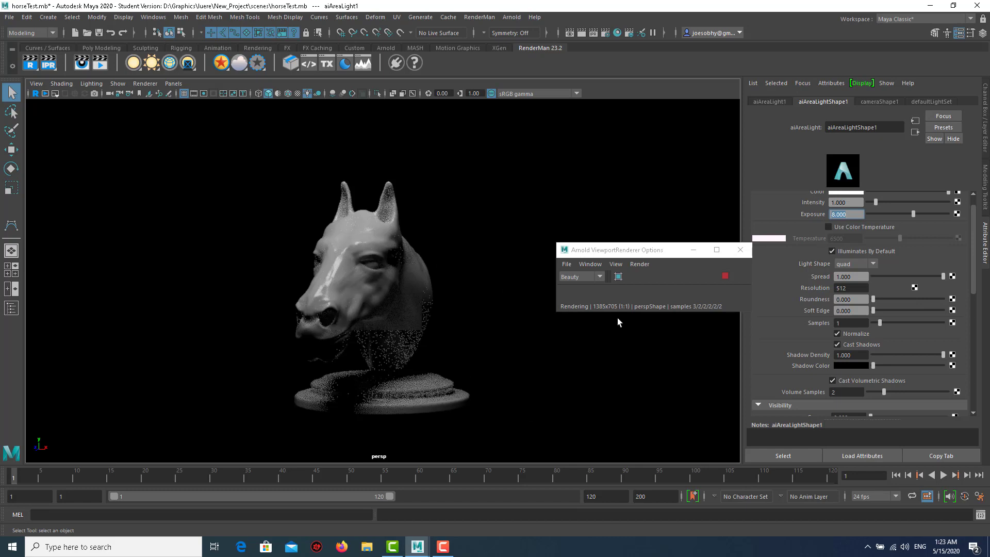
click(939, 127)
click(828, 148)
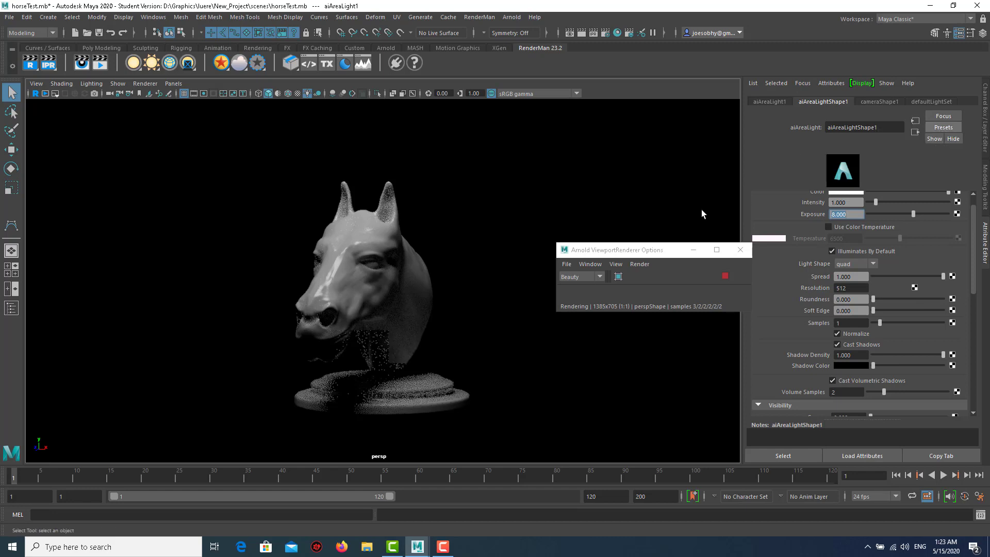
Apply the Clay preset to the pedestal's aiStandardSurface1 material.
click(421, 382)
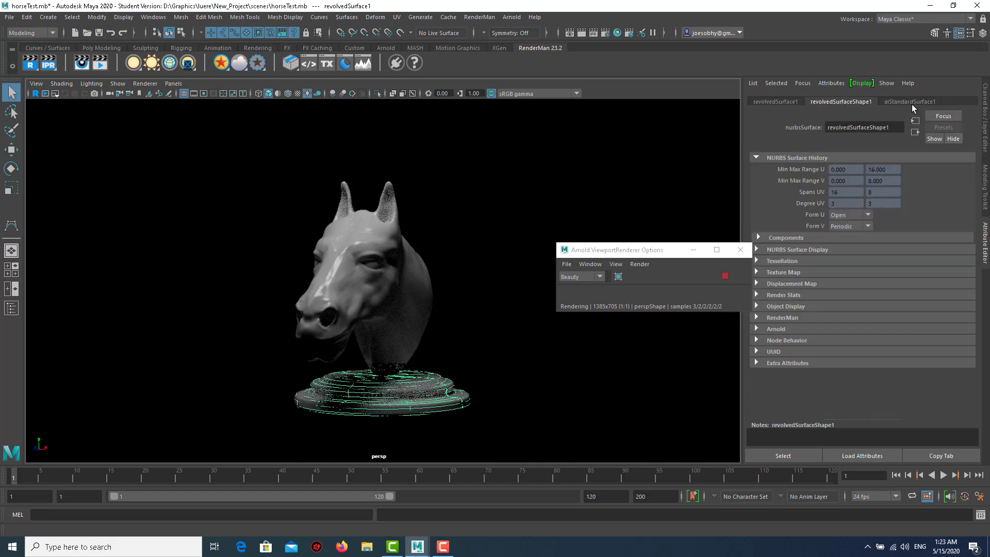
click(911, 101)
click(936, 129)
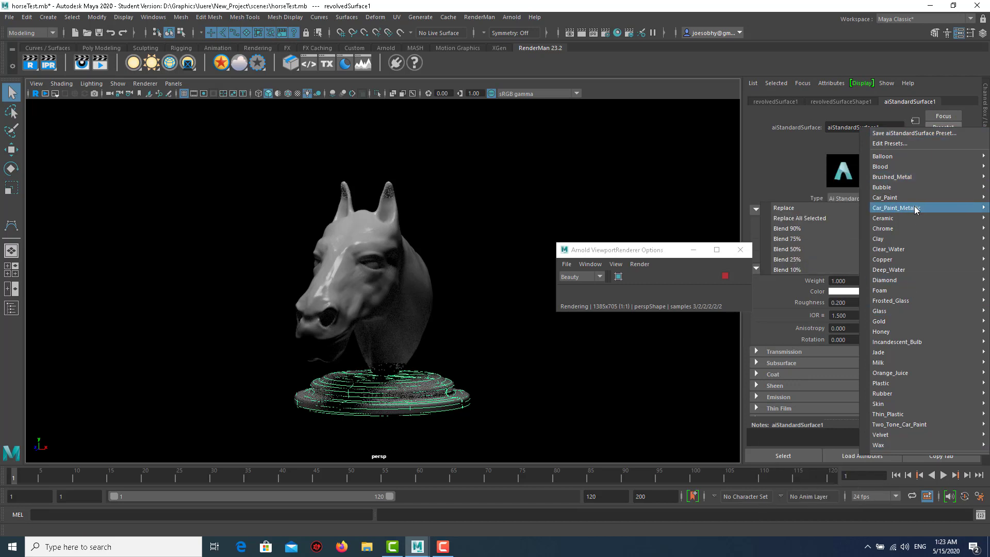
mouse_move(920, 239)
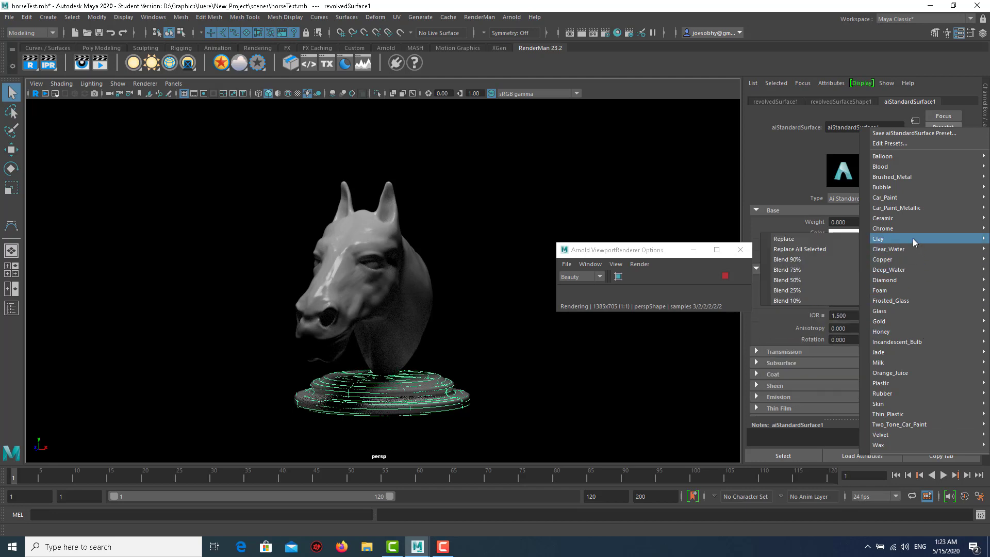
click(823, 241)
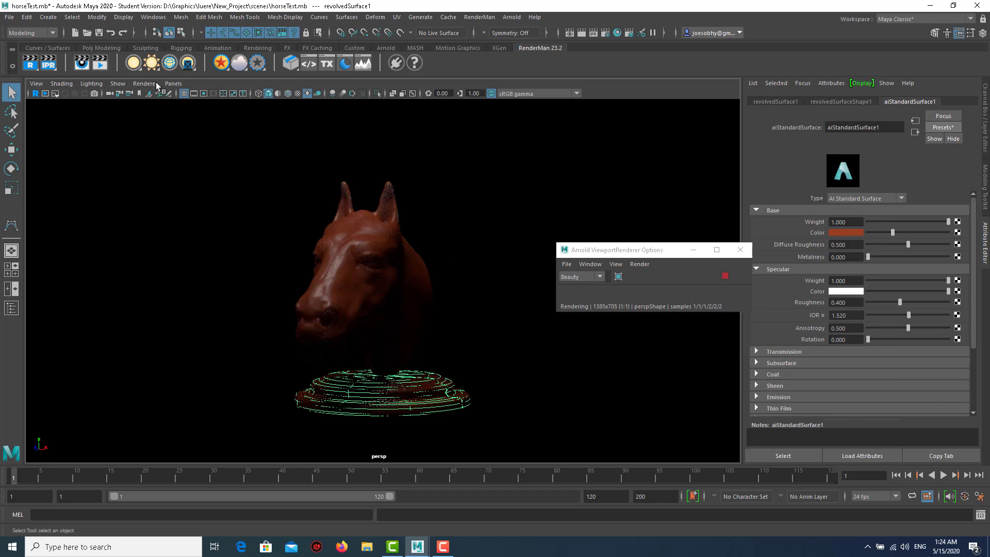
click(57, 19)
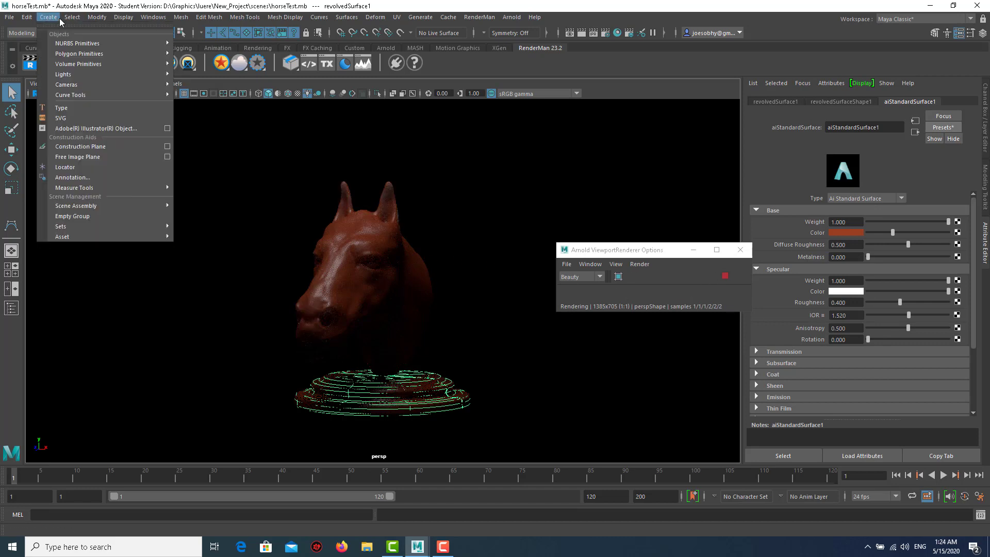
Create a second Arnold area light in the four-pane layout.
click(59, 20)
click(510, 18)
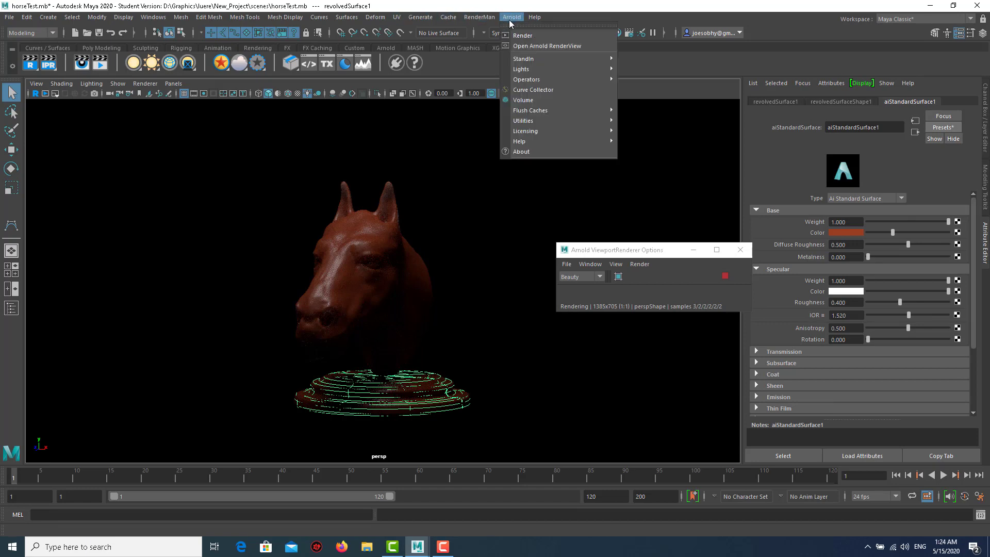
mouse_move(522, 69)
click(634, 69)
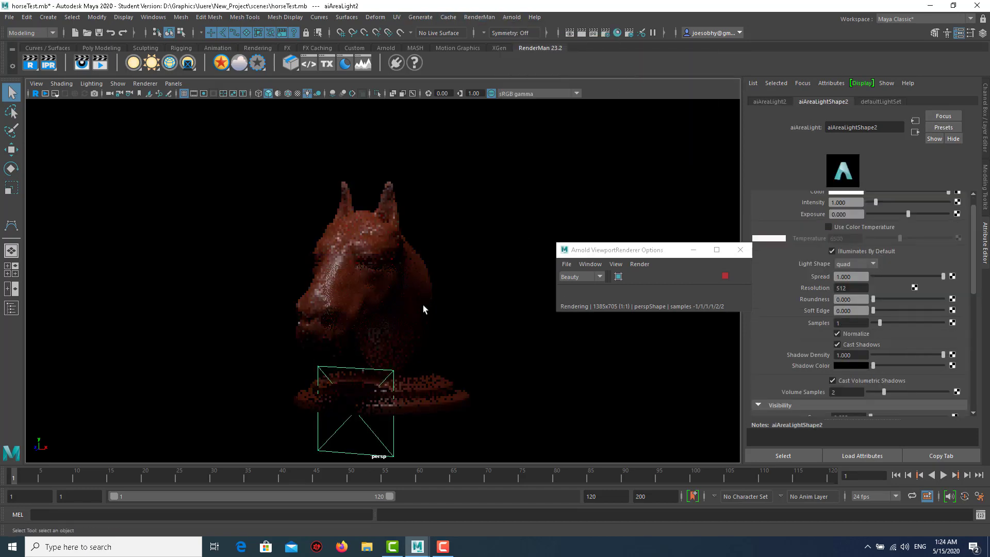
key(space)
mouse_move(612, 253)
mouse_down()
mouse_move(679, 324)
mouse_move(682, 340)
mouse_up()
Look through the new light to aim it at the horse's side, then enlarge it.
click(181, 278)
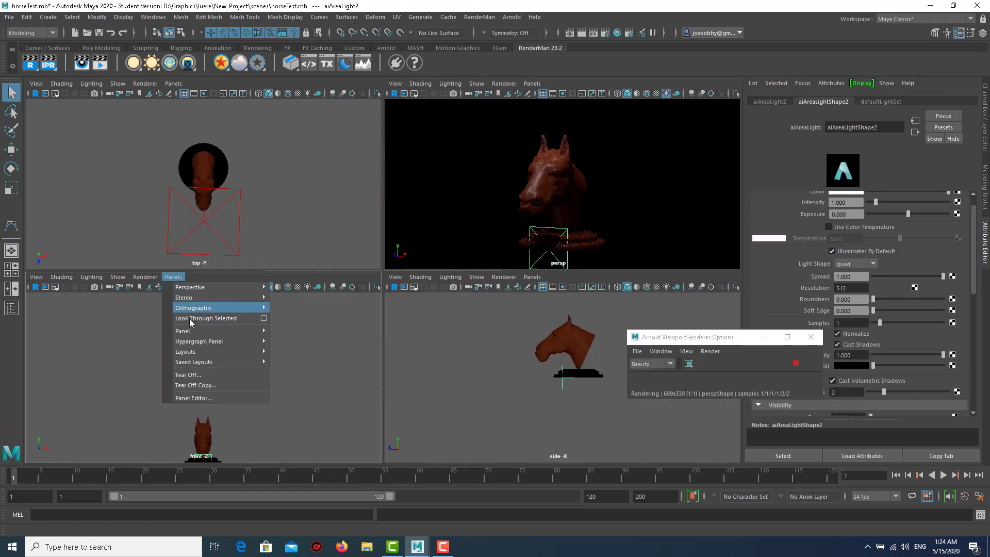
click(199, 320)
alt+right_drag(210, 341, 153, 344)
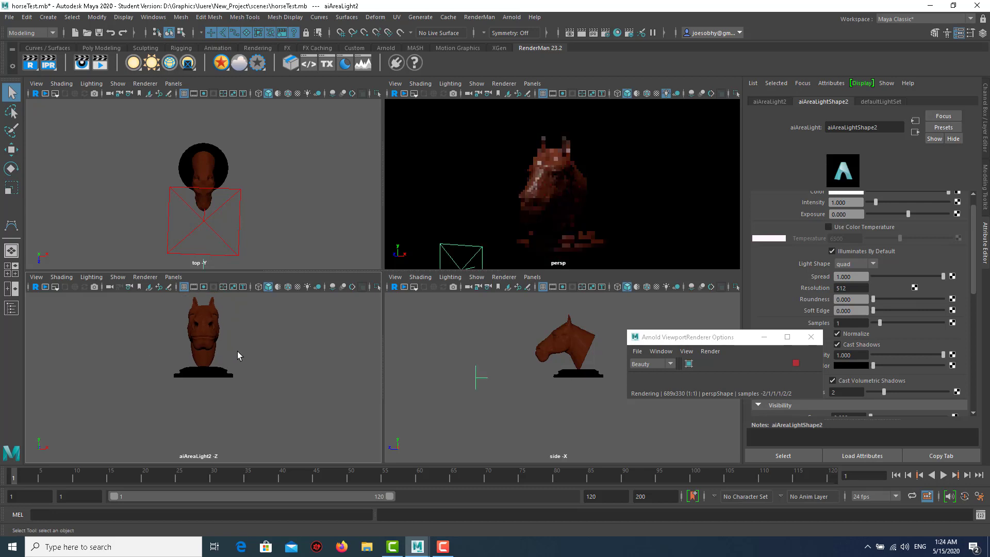
mouse_move(153, 345)
alt+mouse_down()
mouse_move(174, 369)
mouse_move(177, 347)
mouse_move(143, 359)
mouse_move(154, 355)
alt+mouse_up()
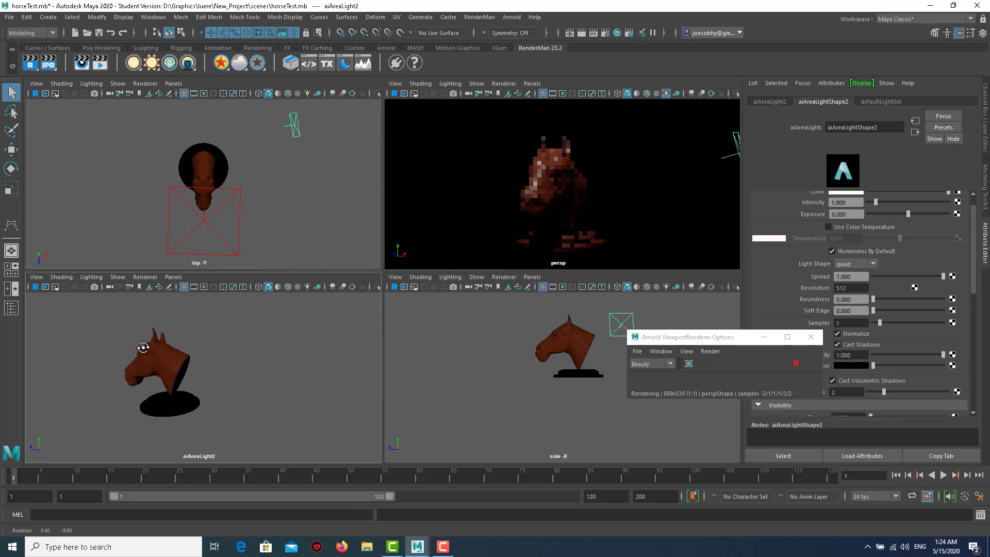
key(r)
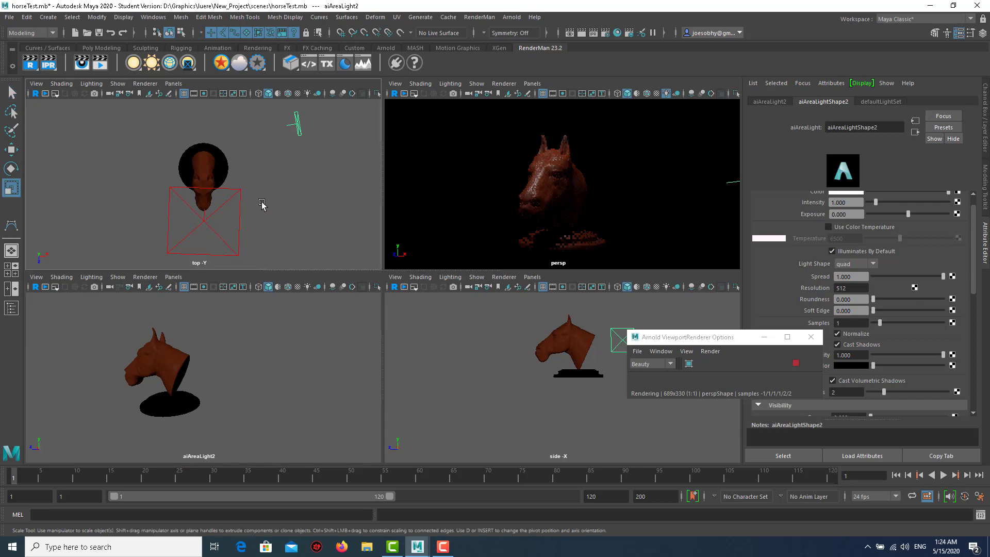
drag(307, 124, 343, 116)
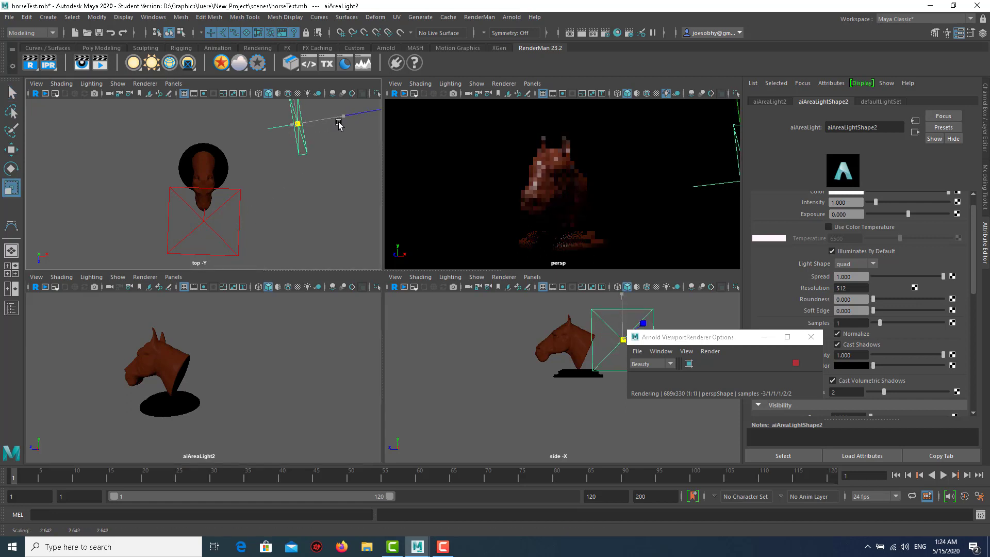
Set the new light's exposure to 7 after trying 4, 8, 5 and 6.
middle_drag(840, 214, 716, 202)
text(4)
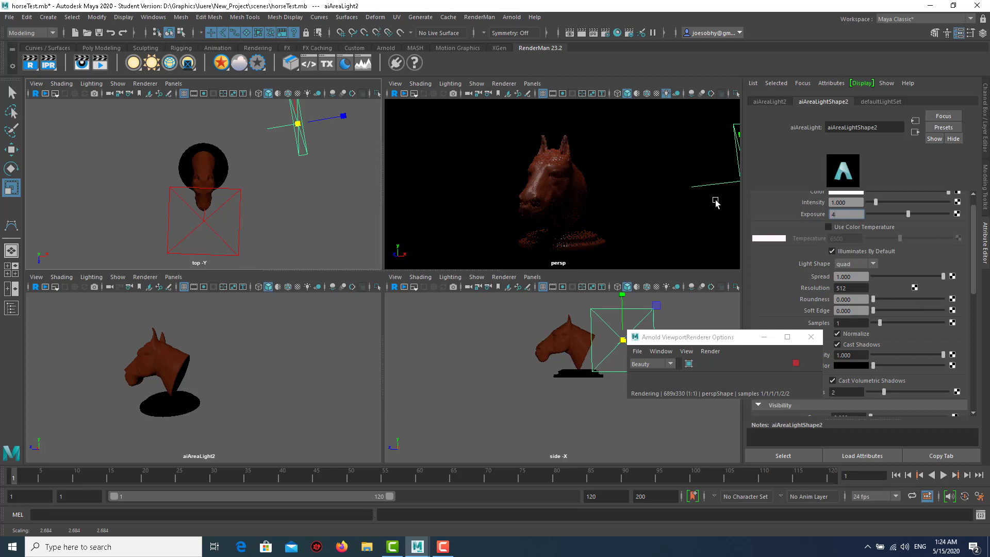
key(Return)
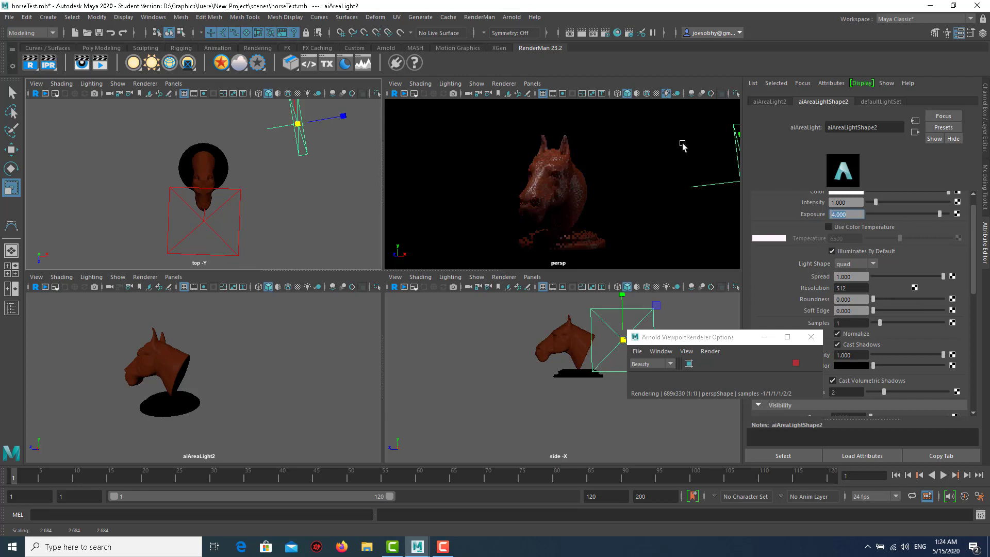
key(space)
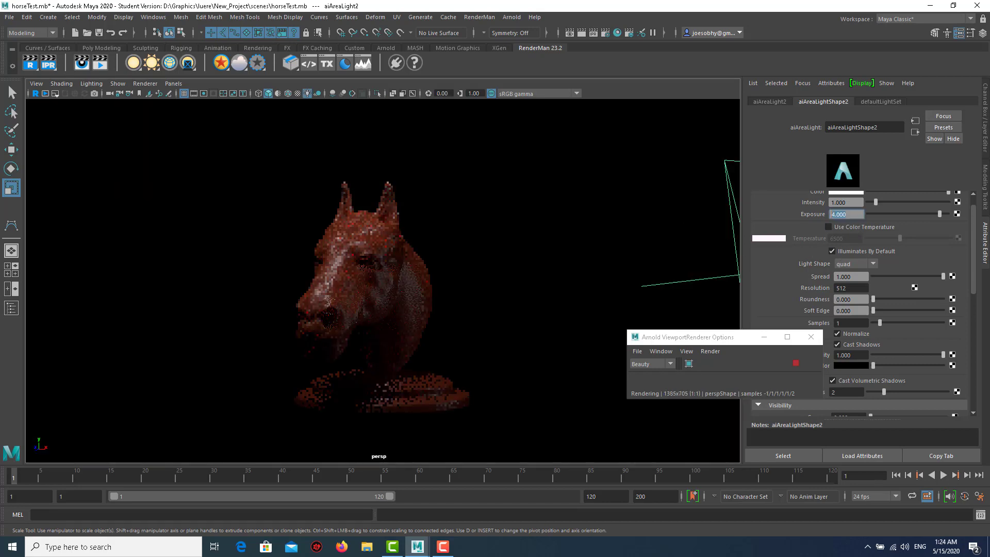
text(8)
key(Return)
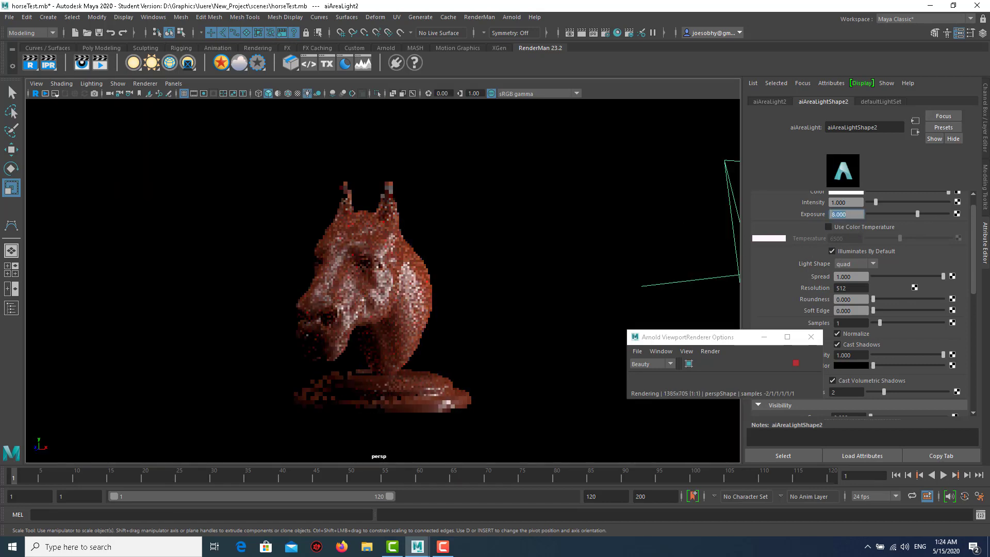
text(5)
key(Return)
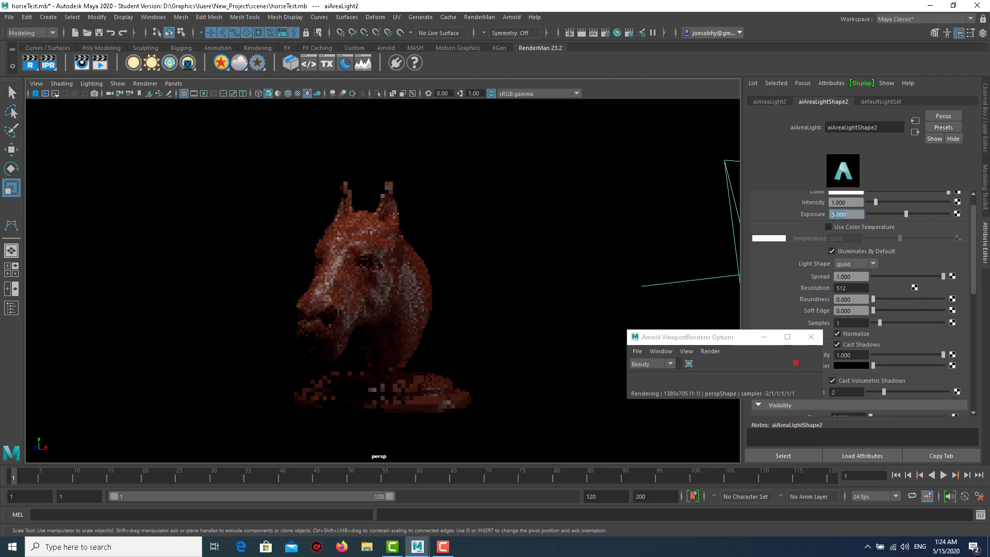
text(6)
key(Return)
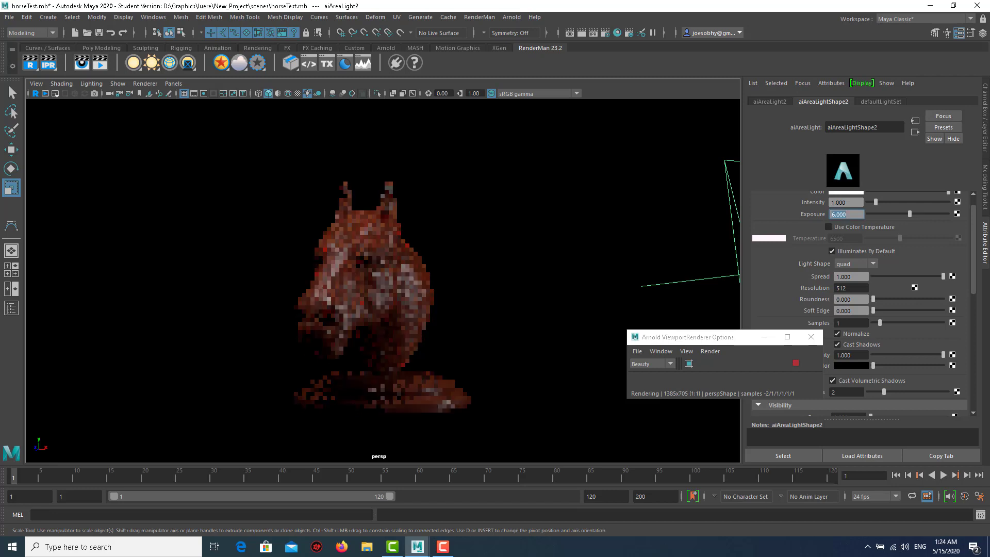
text(7)
key(Return)
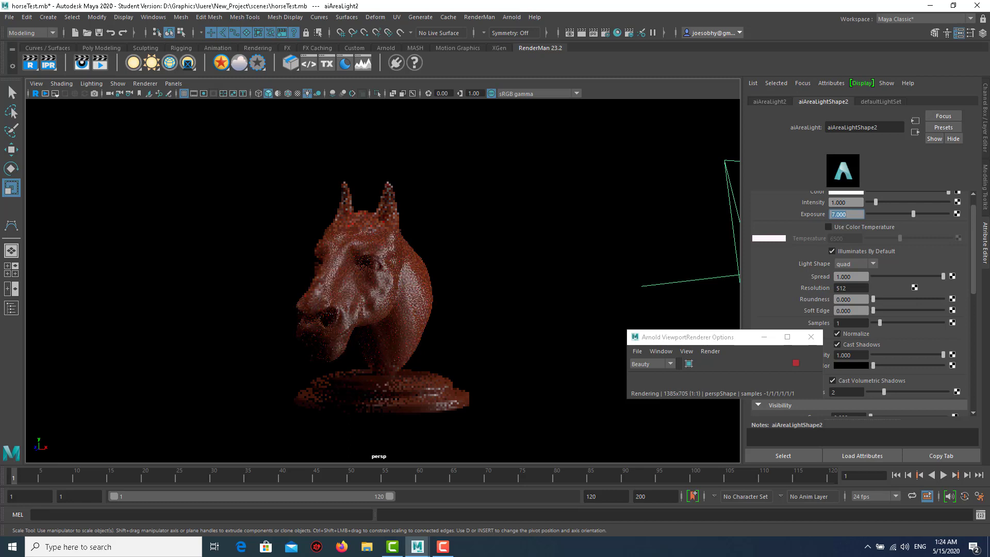
Rotate the area light to re-aim it, stop the live Arnold preview, and deselect.
alt+drag(608, 227, 575, 220)
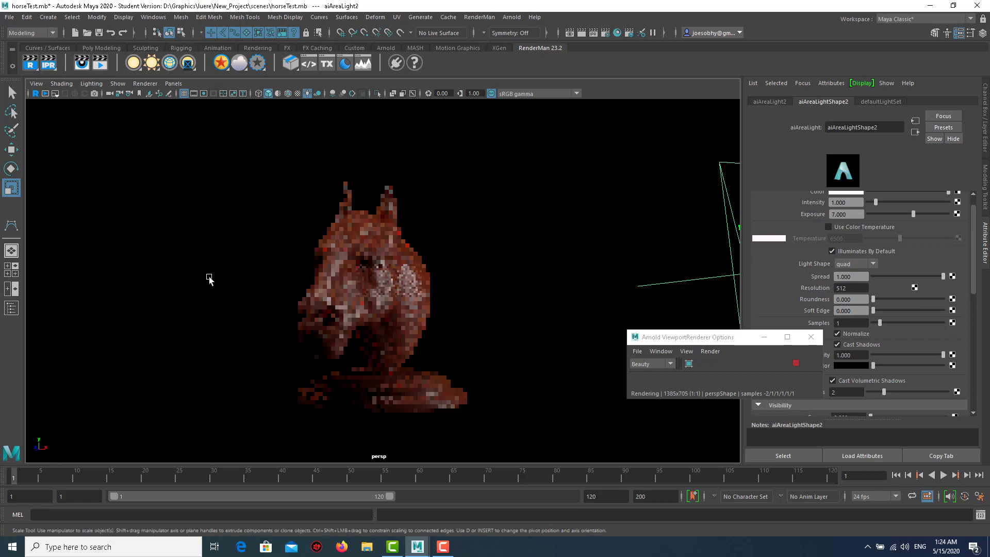
key(space)
alt+drag(162, 347, 171, 352)
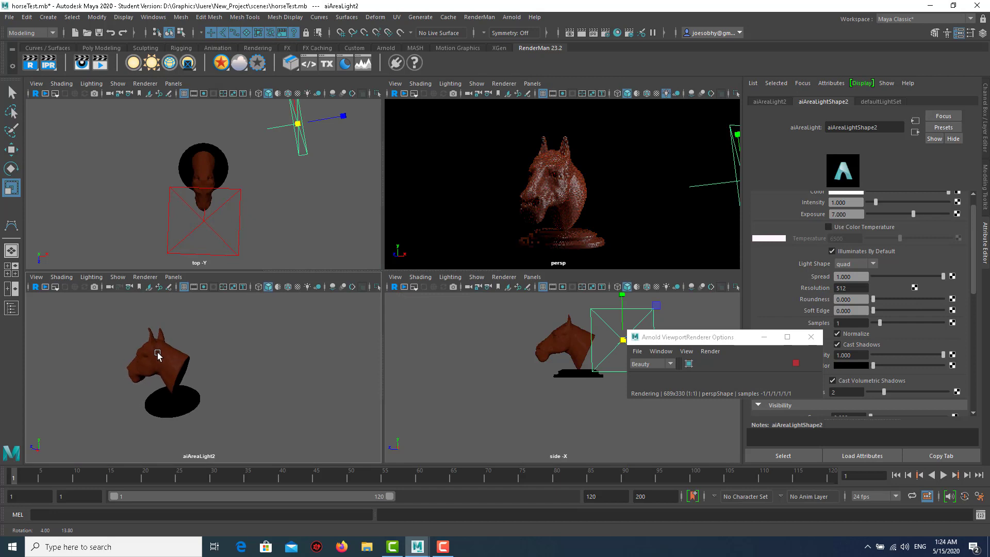
key(space)
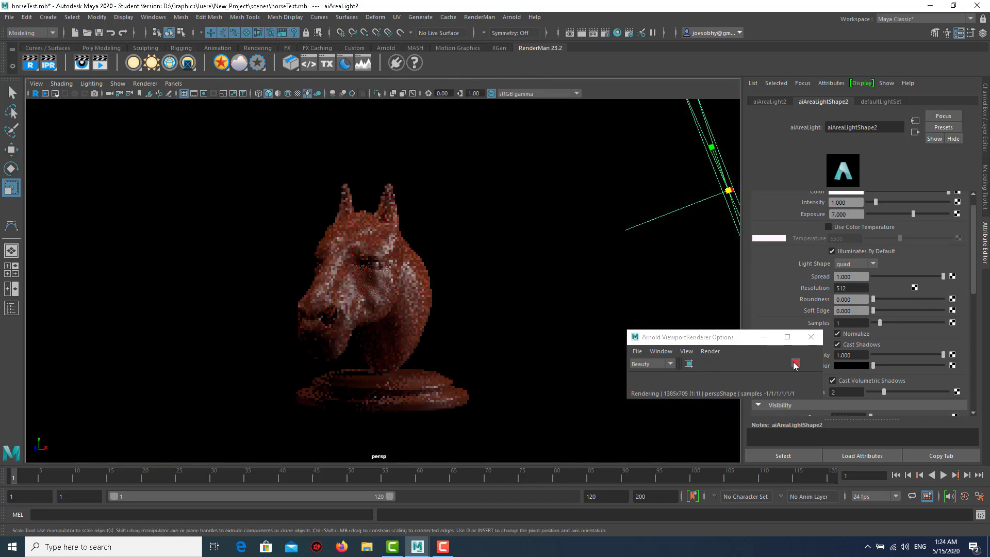
click(795, 363)
click(575, 232)
Render the clay horse with both area lights, inspect it, and view it at 1:1 real size.
click(809, 337)
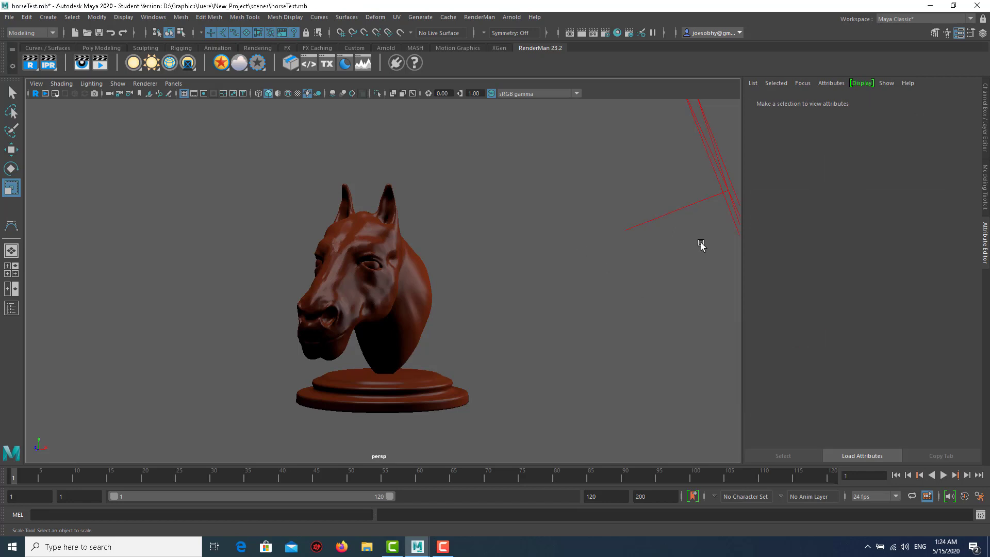
click(583, 32)
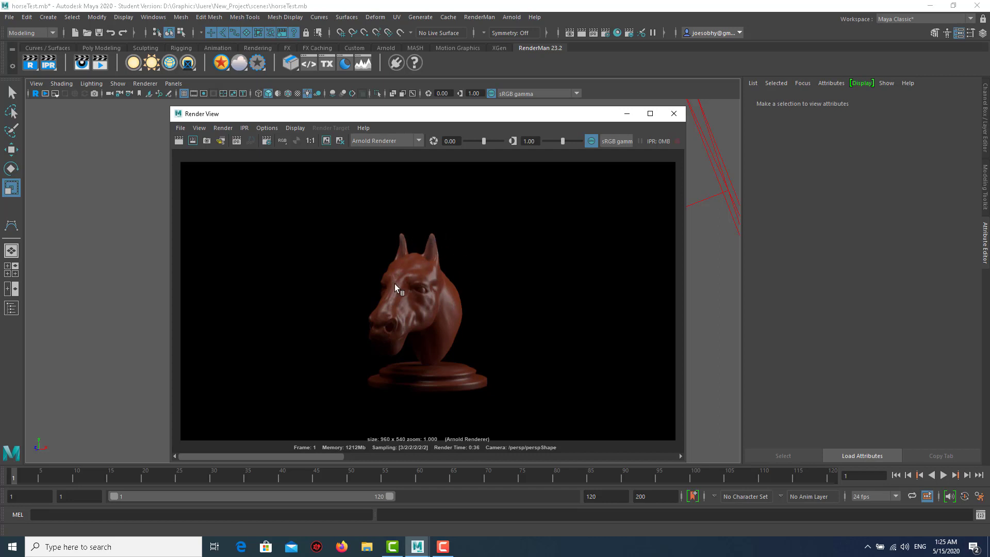
mouse_move(385, 262)
alt+right_down()
mouse_move(433, 288)
mouse_move(485, 261)
mouse_move(400, 294)
mouse_move(460, 309)
mouse_move(355, 306)
alt+right_up()
scroll(480, 331, down, 5)
alt+middle_drag(480, 331, 427, 289)
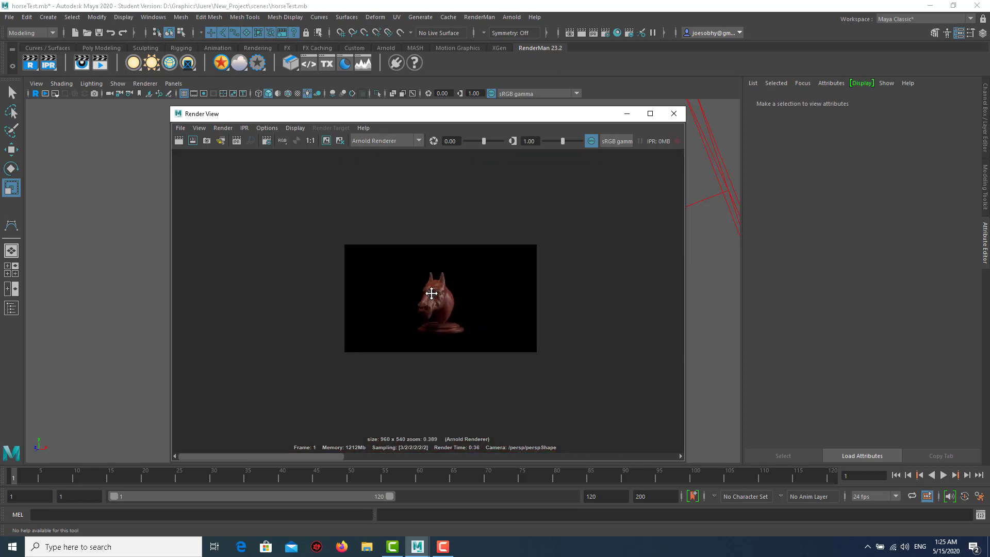
click(310, 145)
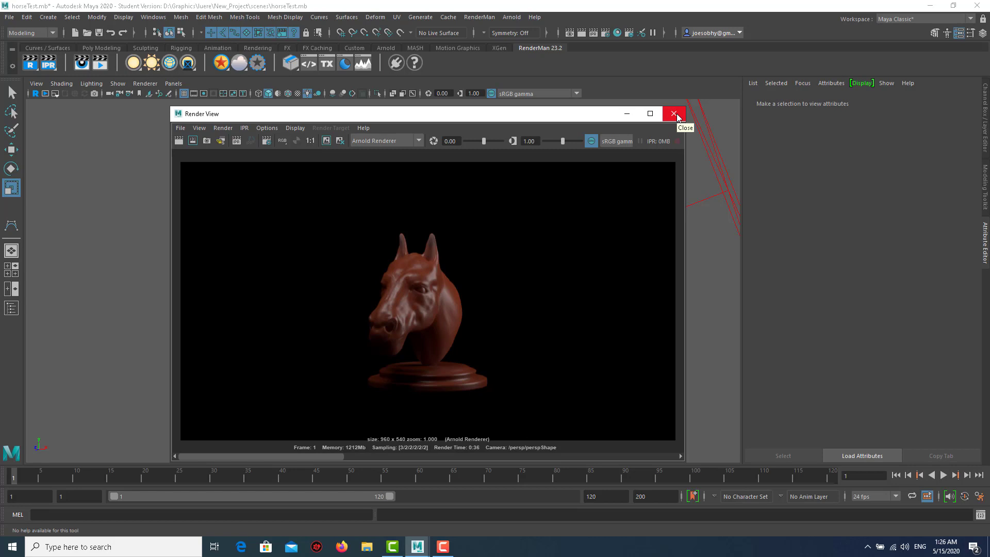
Close the Render View and review the common Render Settings.
click(673, 114)
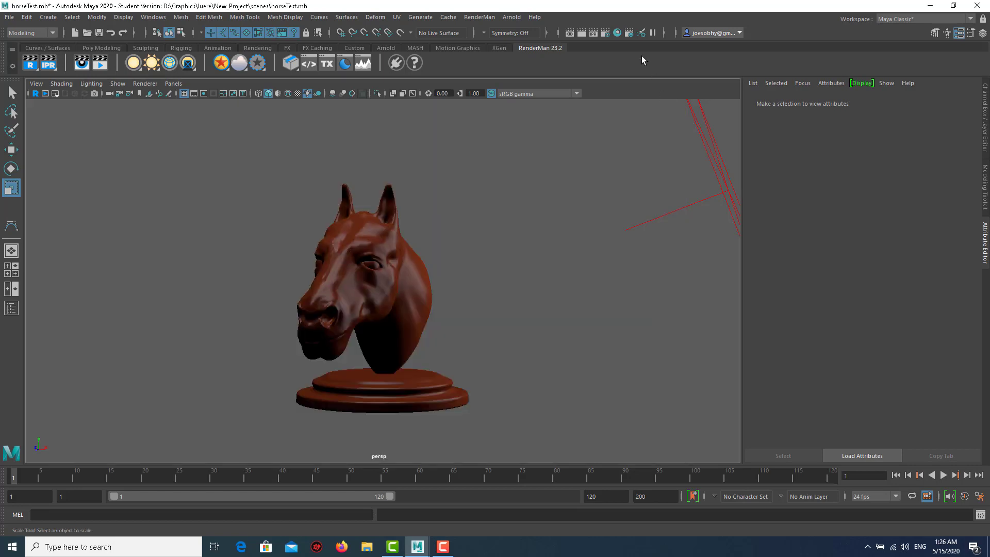
click(605, 32)
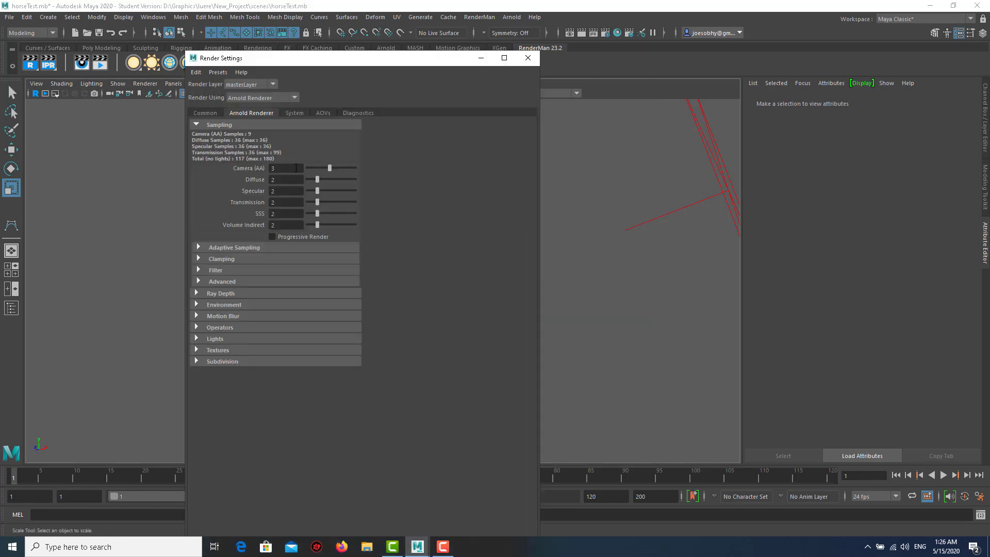
click(218, 111)
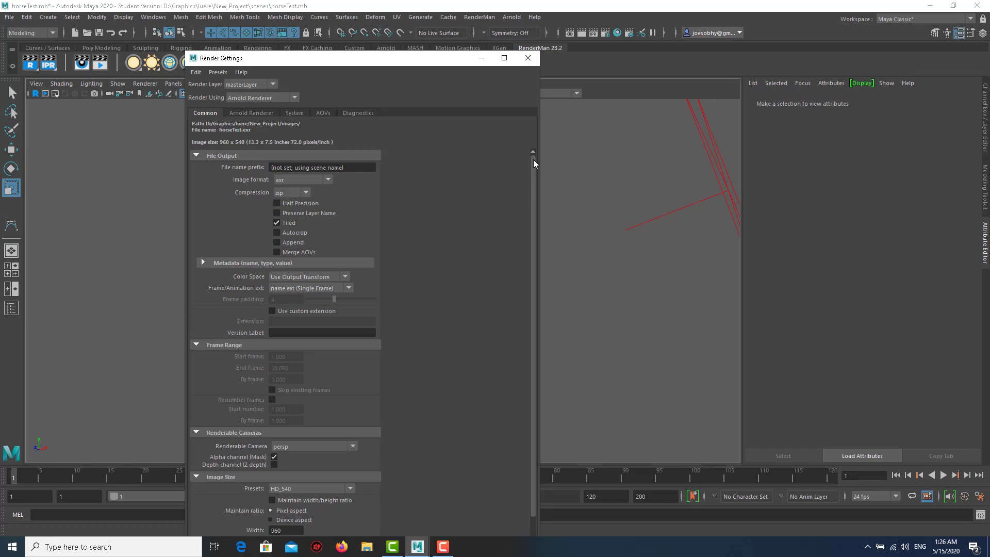
click(527, 58)
Give the pedestal a new aiStandardSurface2 material using the Chrome preset.
click(432, 400)
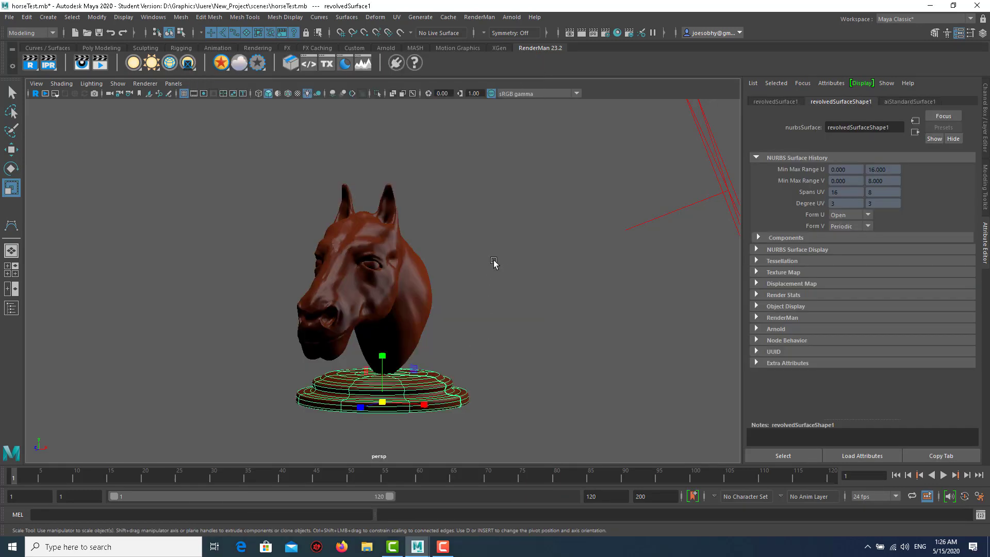
right_drag(493, 263, 497, 506)
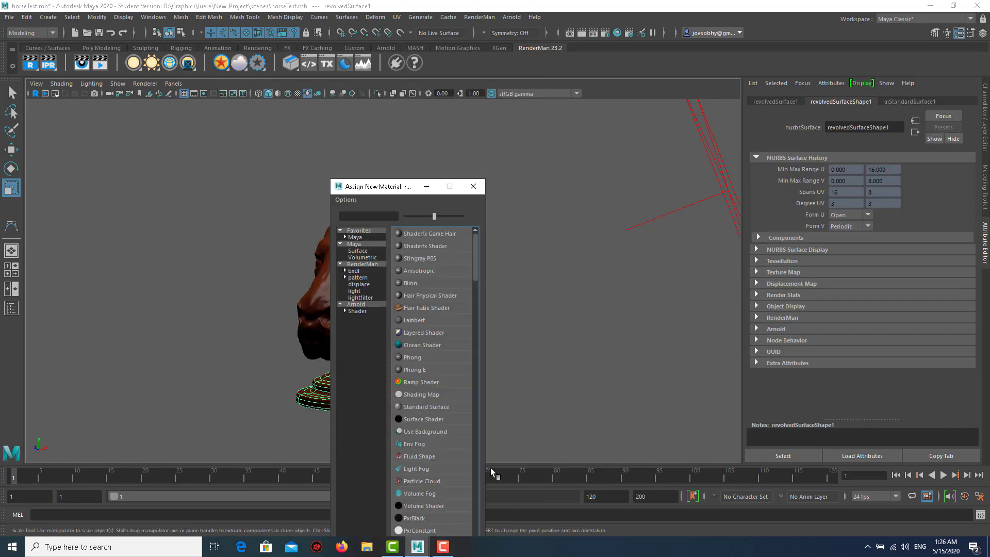
click(371, 304)
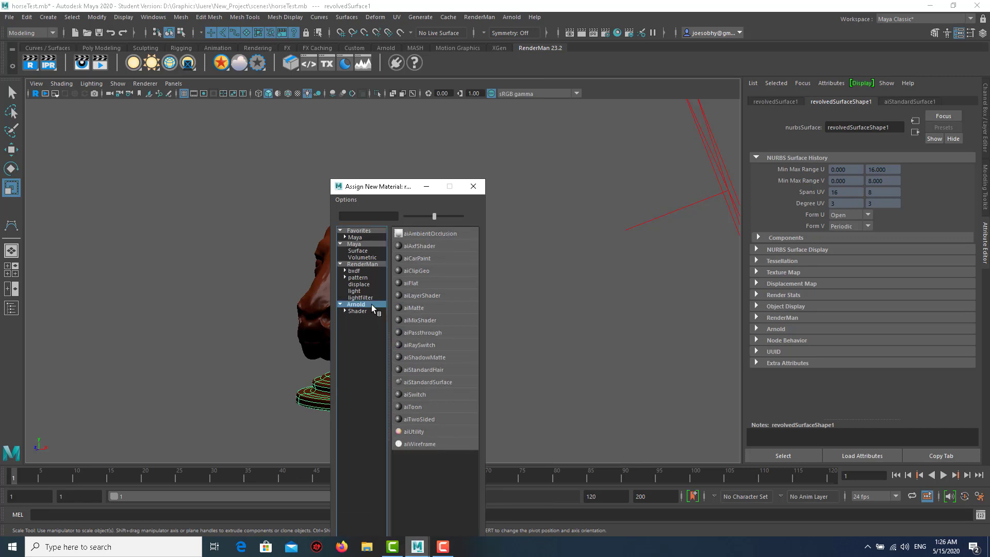
click(451, 382)
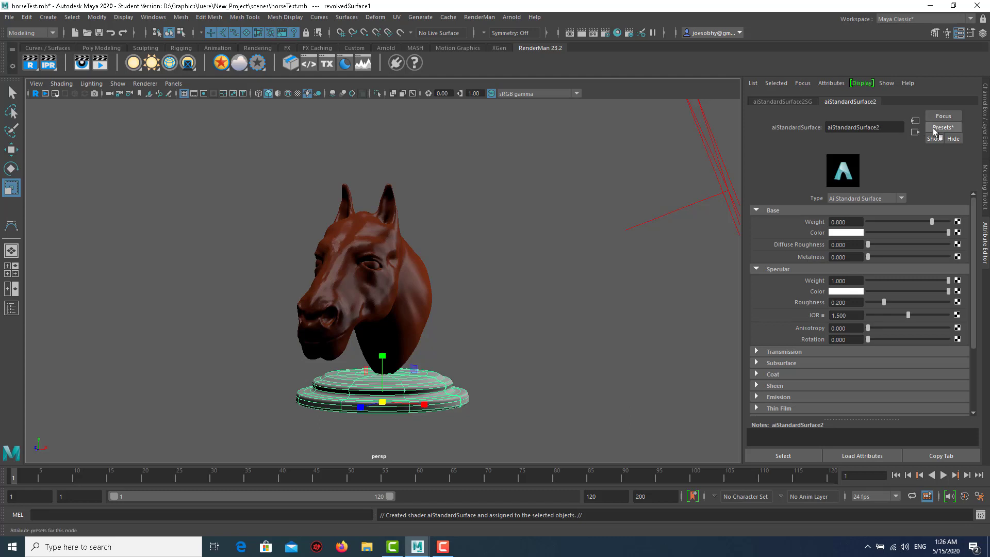
click(933, 130)
mouse_move(897, 239)
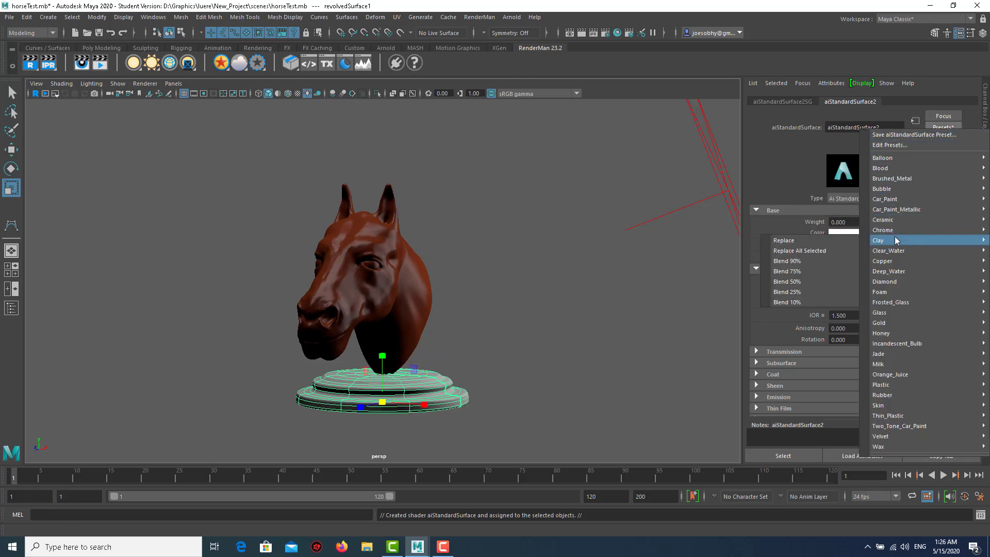
click(838, 230)
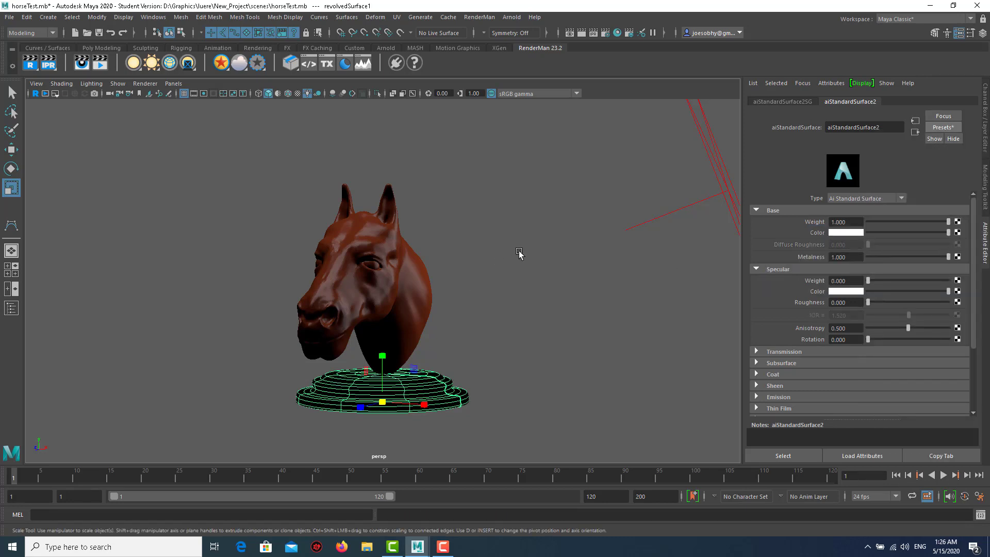
click(489, 213)
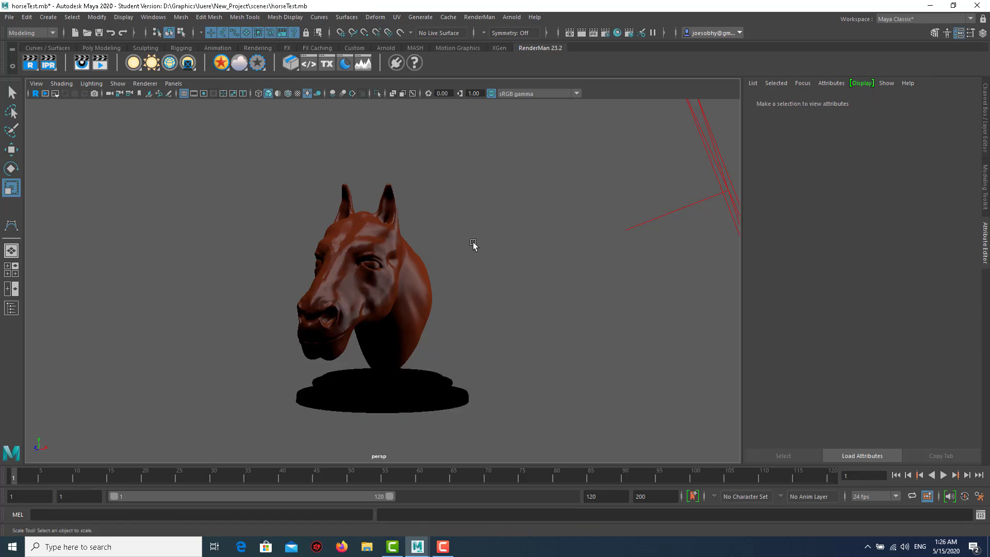
Frame the horse bust more closely in the perspective view.
scroll(446, 265, up, 2)
scroll(477, 268, down, 4)
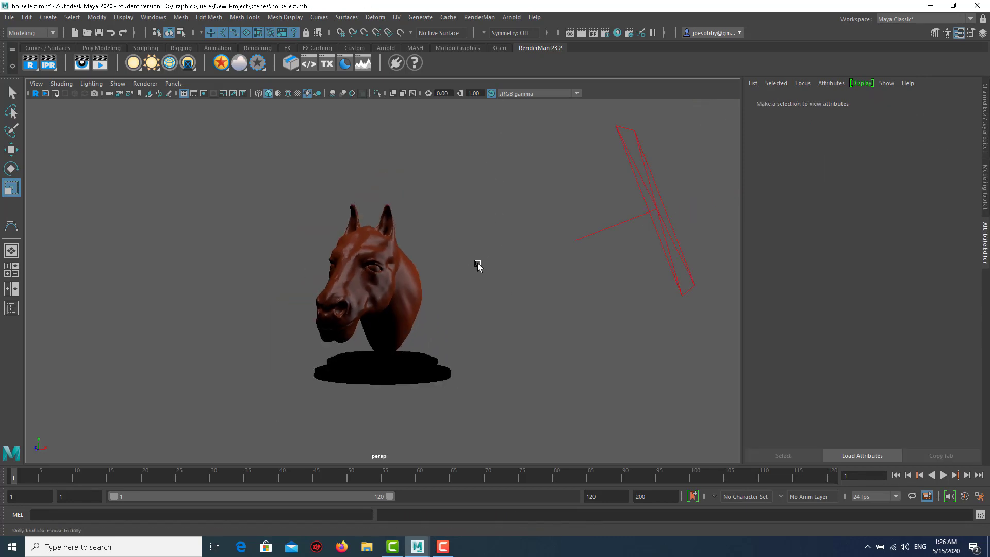
scroll(490, 310, up, 4)
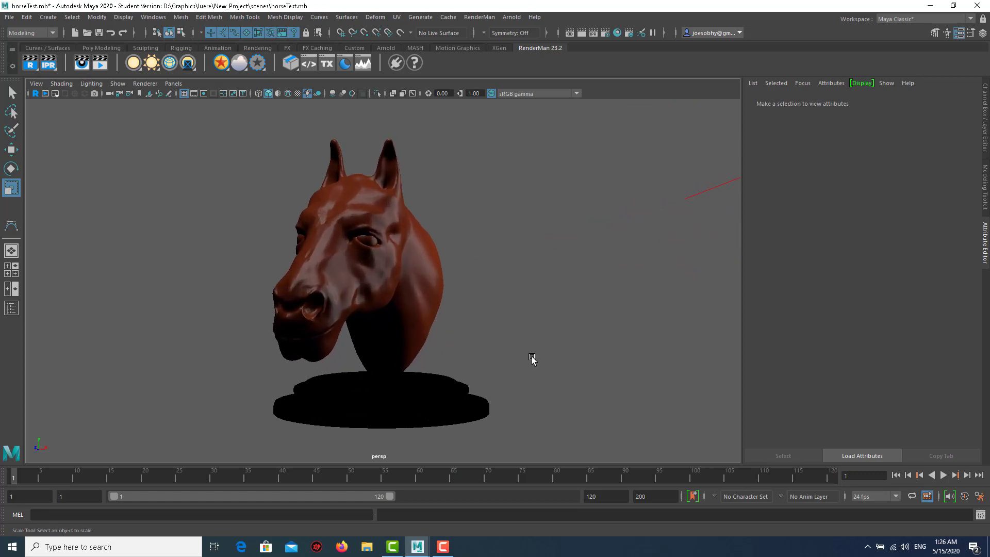
alt+drag(530, 360, 518, 325)
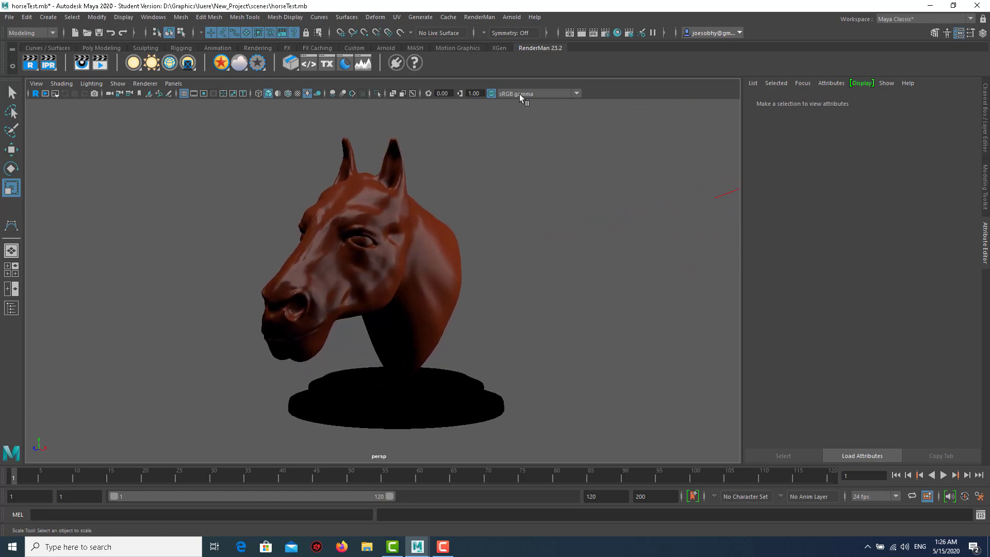
Render a test frame, zoom in on the muzzle and chrome base, then close the render.
click(579, 36)
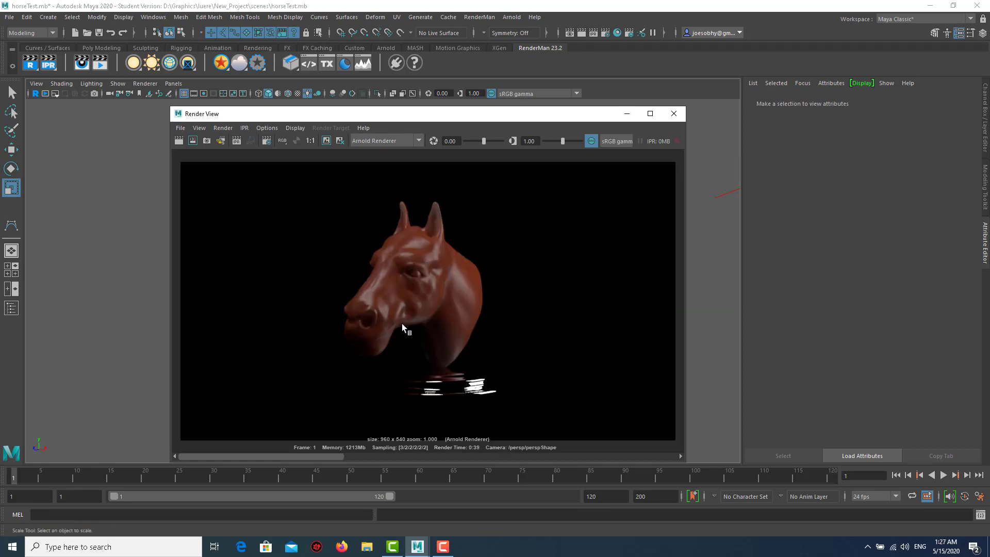
alt+right_drag(475, 319, 534, 339)
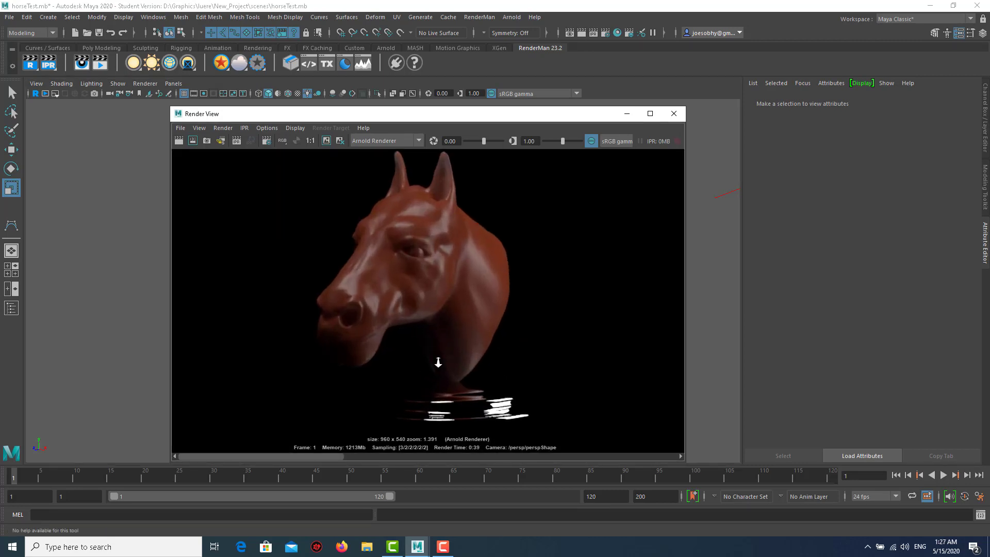
alt+right_drag(475, 365, 420, 281)
alt+middle_drag(419, 280, 506, 331)
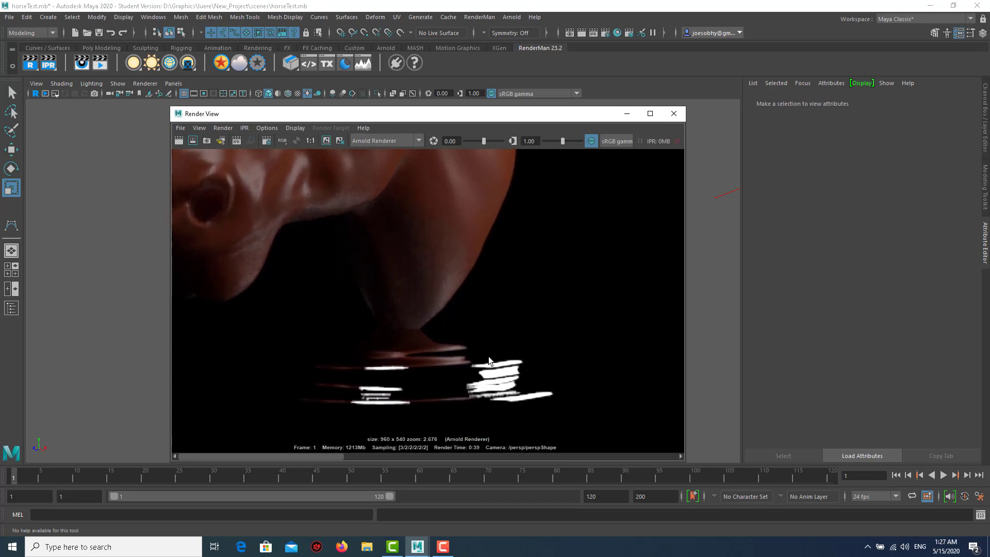
mouse_move(496, 276)
alt+right_down()
mouse_move(406, 258)
mouse_move(399, 298)
mouse_move(479, 268)
mouse_move(449, 269)
alt+right_up()
mouse_move(449, 270)
alt+middle_down()
mouse_move(495, 292)
mouse_move(393, 281)
mouse_move(517, 394)
alt+middle_up()
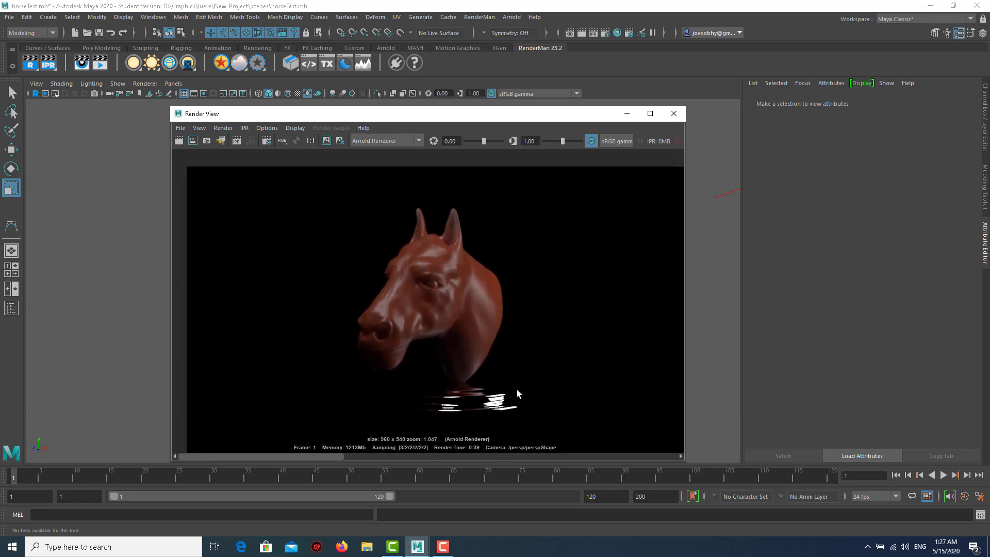
click(673, 114)
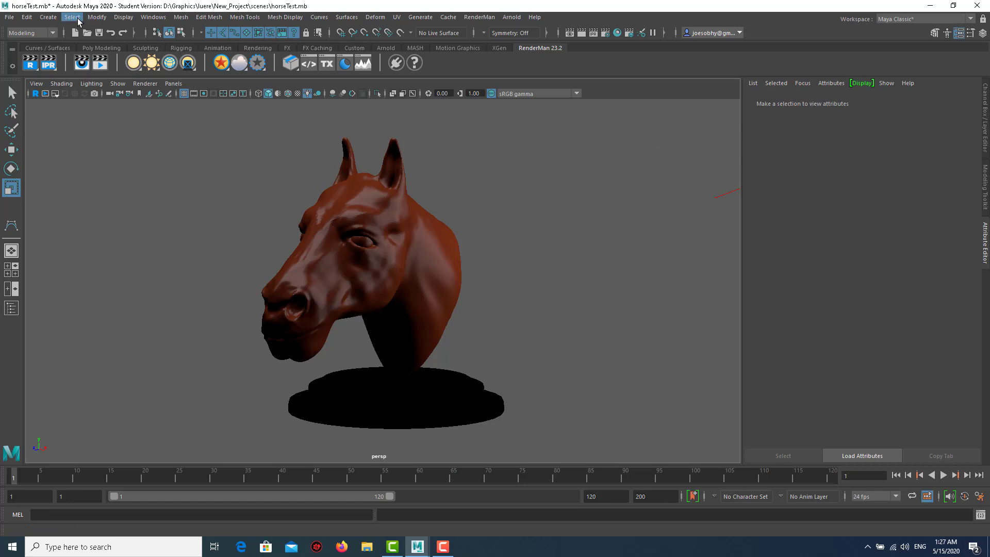
Add a polygon sphere at the origin and frame it around the horse bust.
click(59, 18)
mouse_move(79, 53)
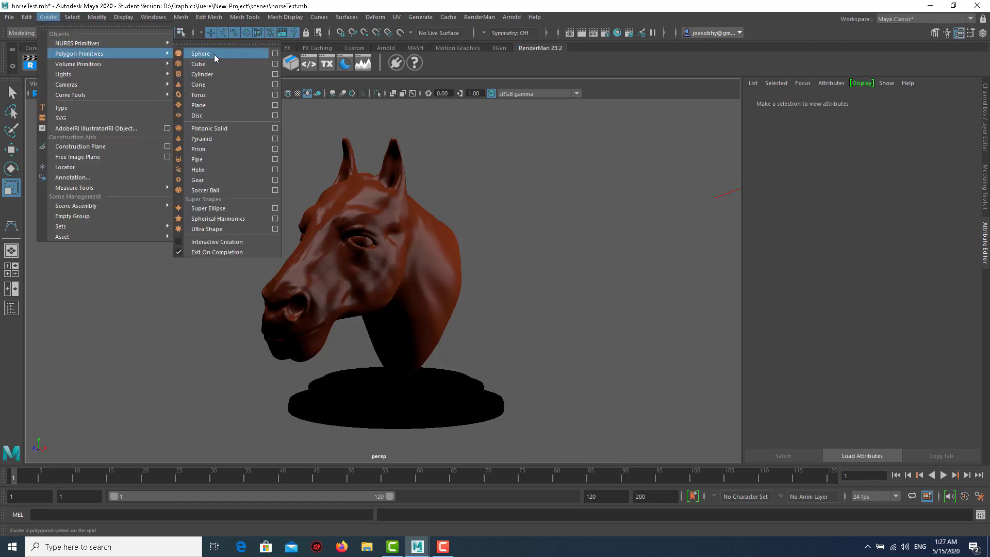
click(214, 54)
alt+right_drag(508, 267, 289, 254)
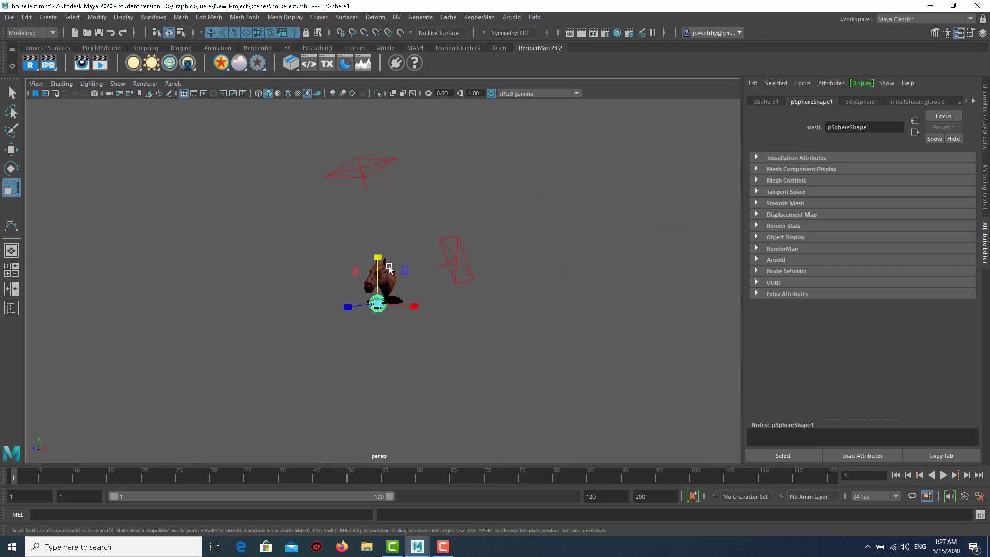
key(f)
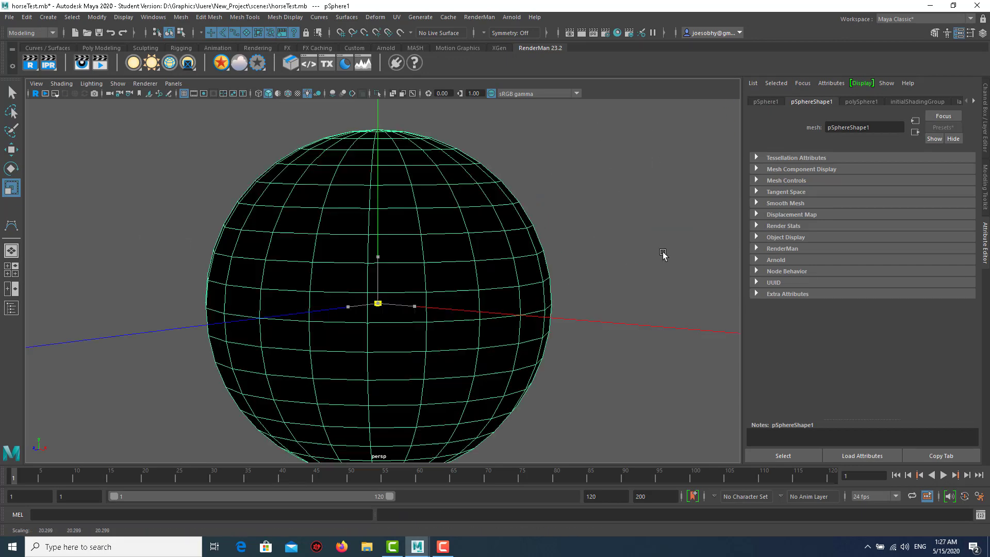
scroll(497, 254, down, 5)
scroll(413, 289, up, 1)
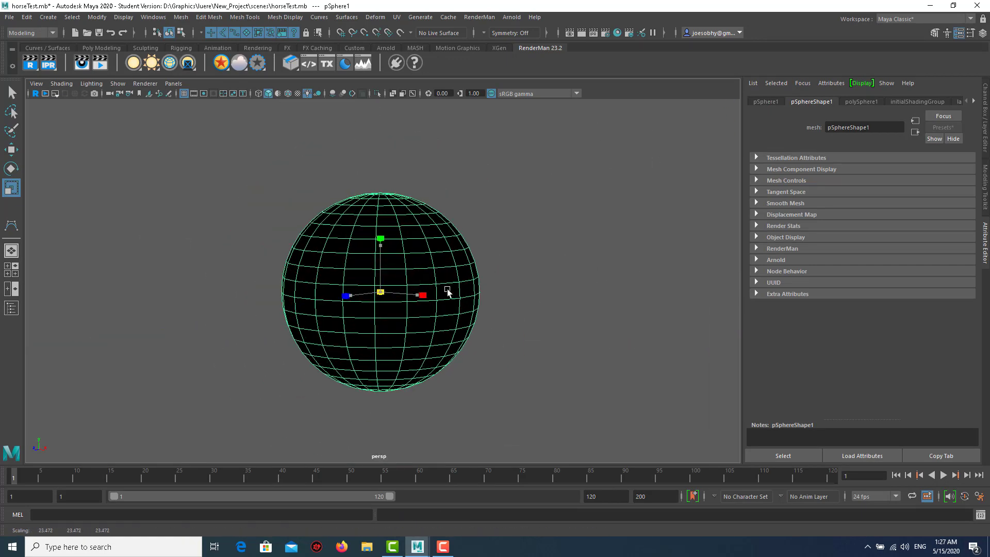
scroll(448, 287, up, 3)
scroll(470, 258, up, 3)
scroll(490, 229, up, 1)
scroll(510, 235, down, 2)
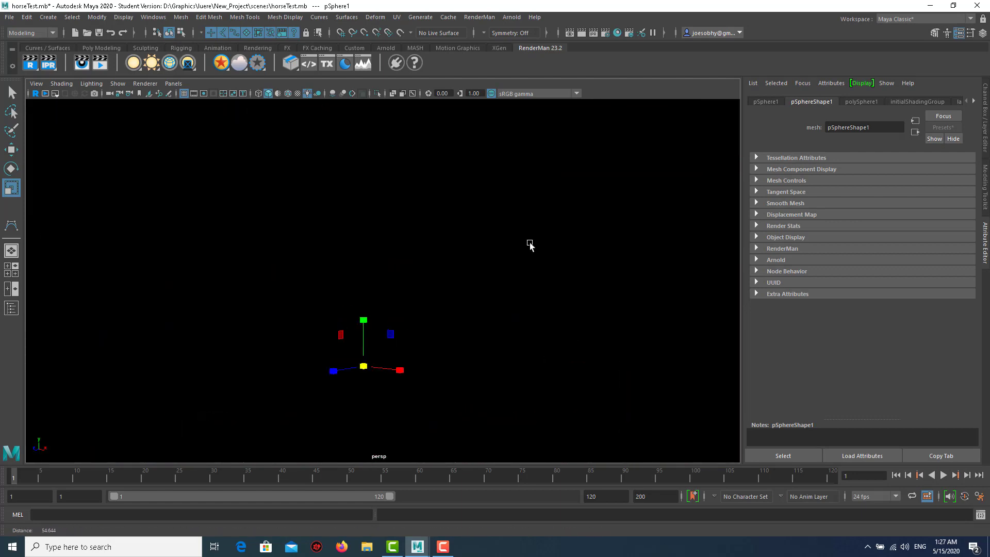
scroll(547, 268, down, 3)
Assign a new Surface Shader to the sphere and open its Out Color texture list.
right_click(490, 146)
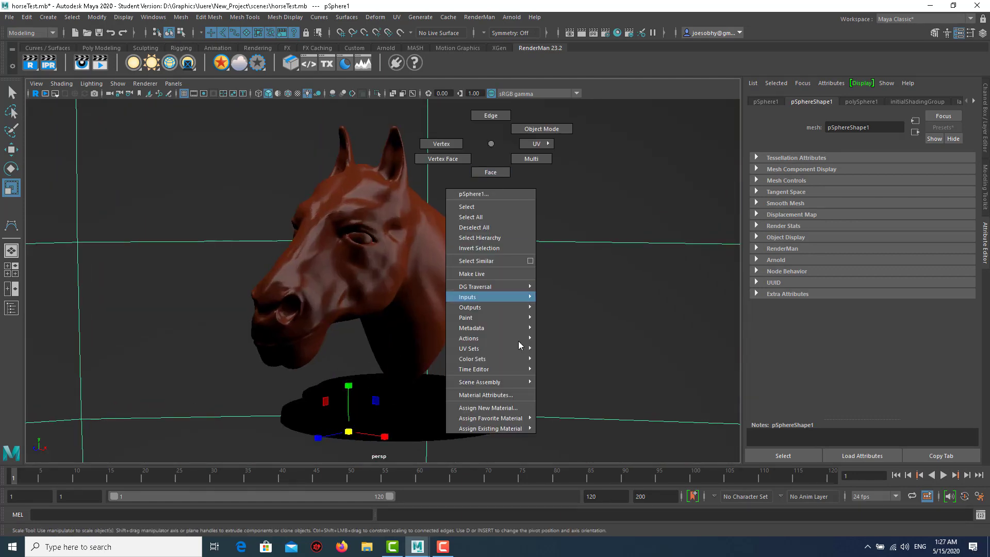
click(516, 407)
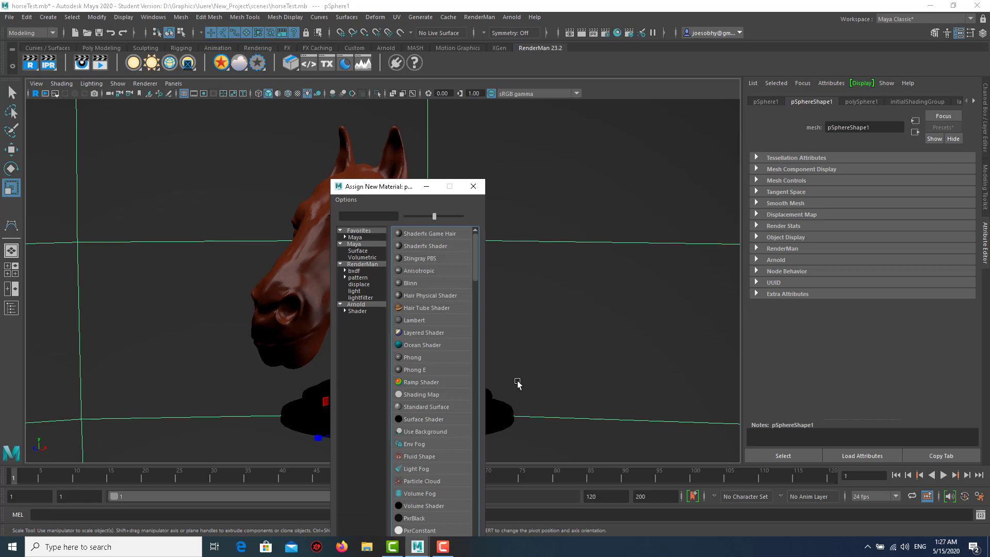
click(437, 419)
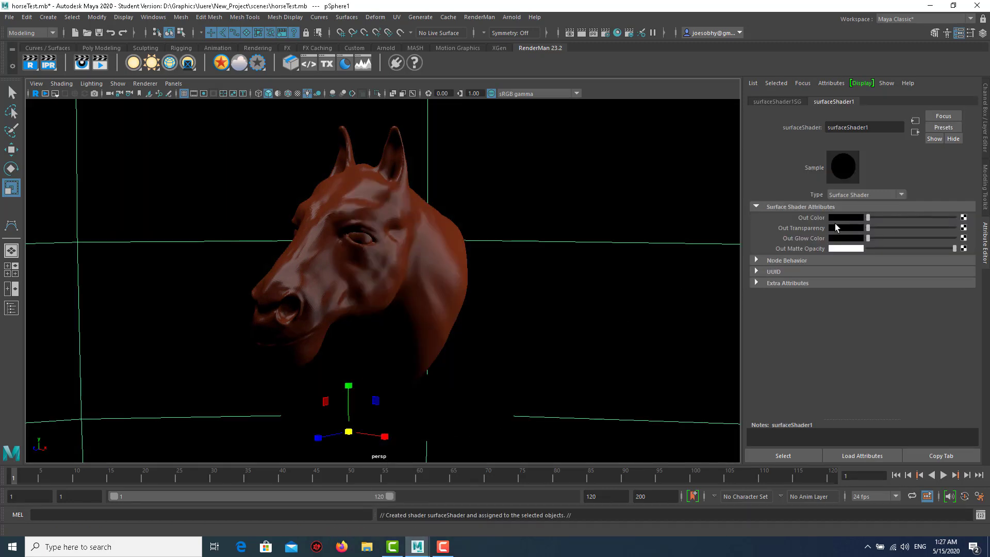
click(964, 218)
drag(421, 191, 434, 142)
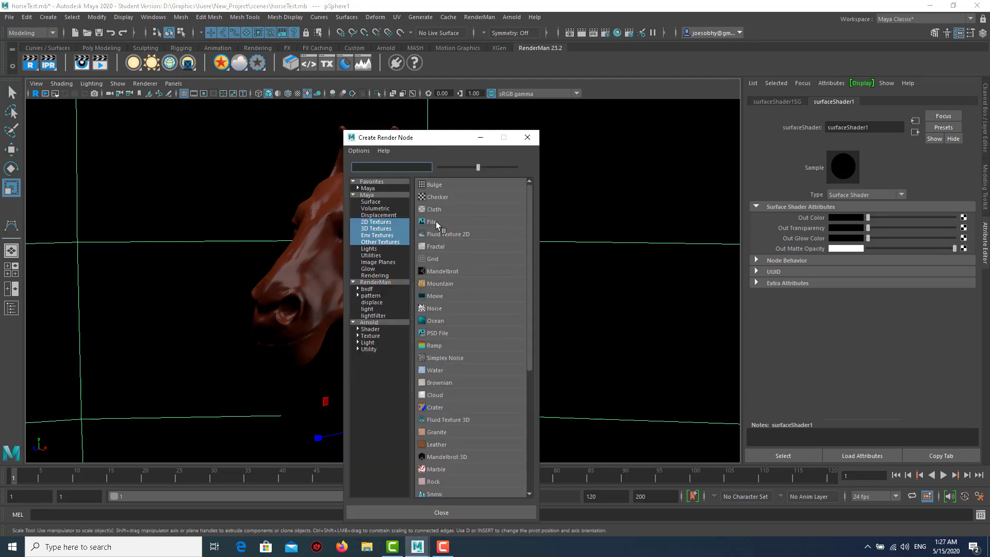
Create a File texture for the shader colour and browse the Desktop folders for an image.
click(433, 222)
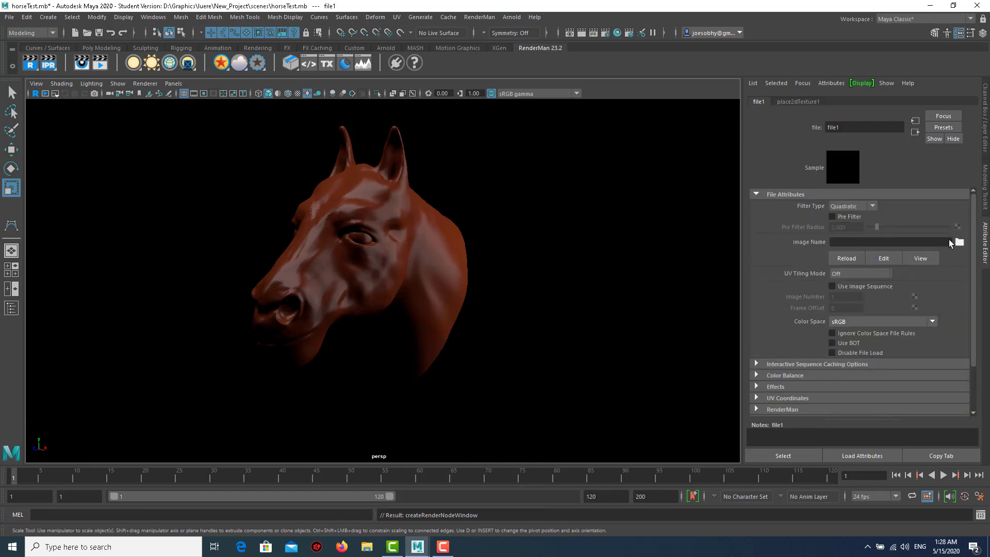
click(959, 243)
click(308, 149)
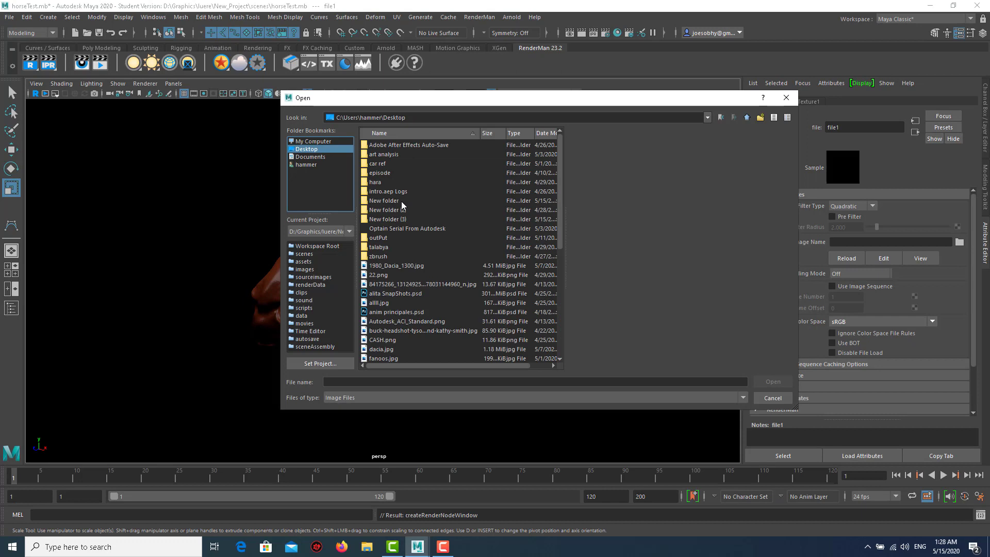
double_click(388, 219)
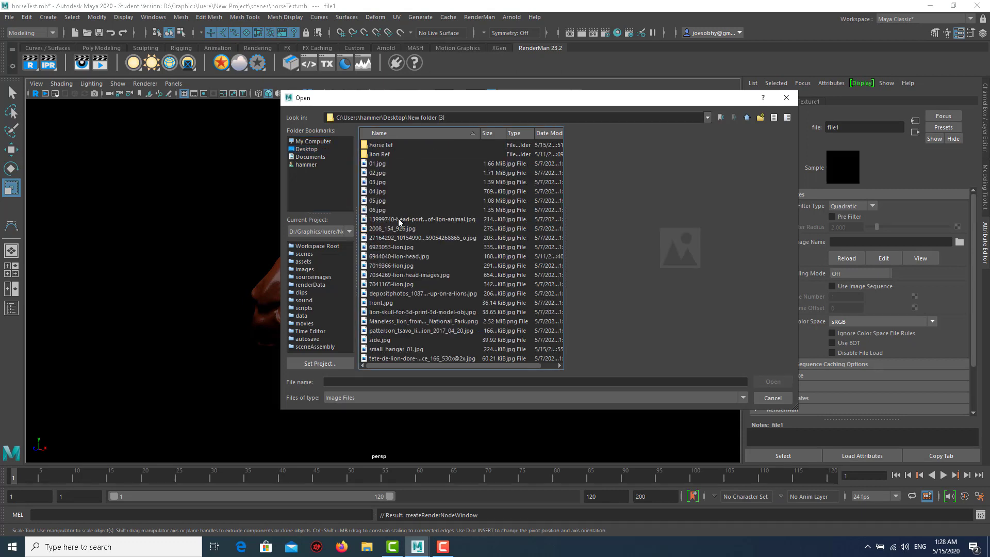
click(375, 202)
double_click(391, 145)
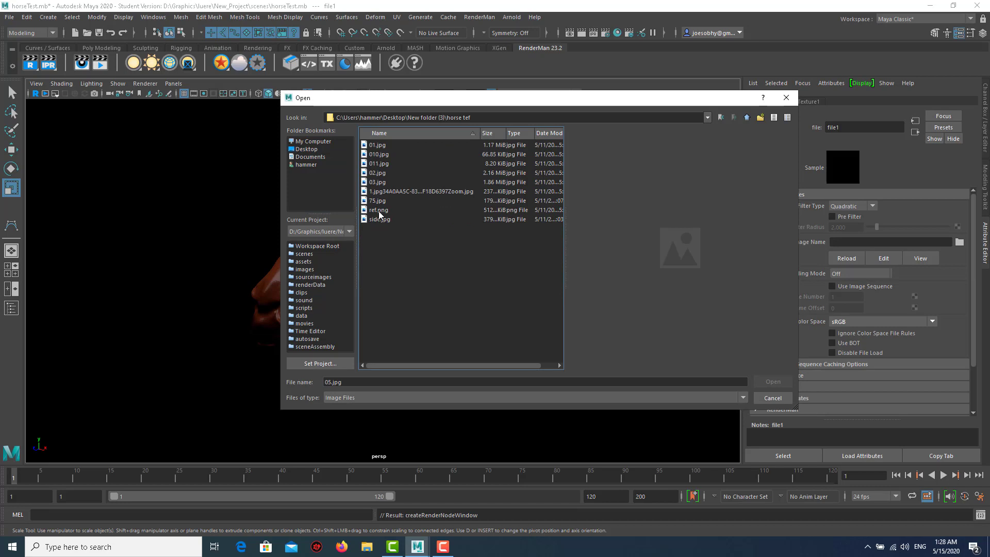
click(389, 192)
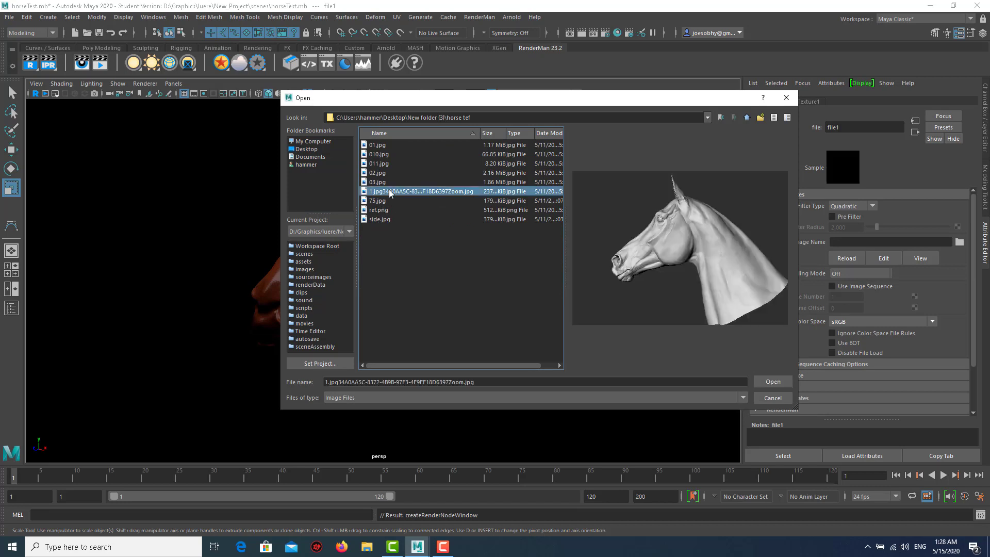
Load small_hangar_01.jpg as the texture, enable textured display, and select the sphere.
click(748, 119)
click(401, 228)
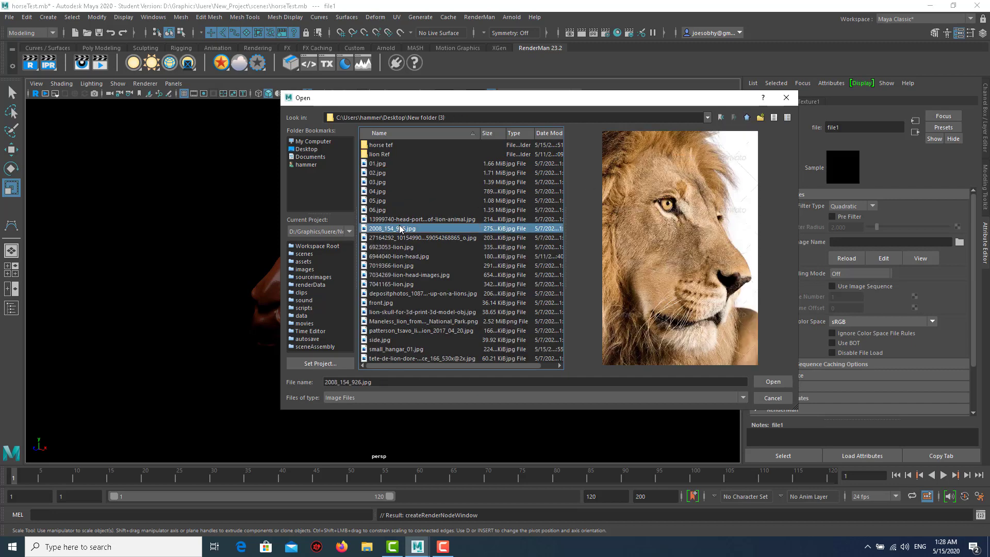
key(Down)
key(Down)
key(Down)
key(Down)
key(Up)
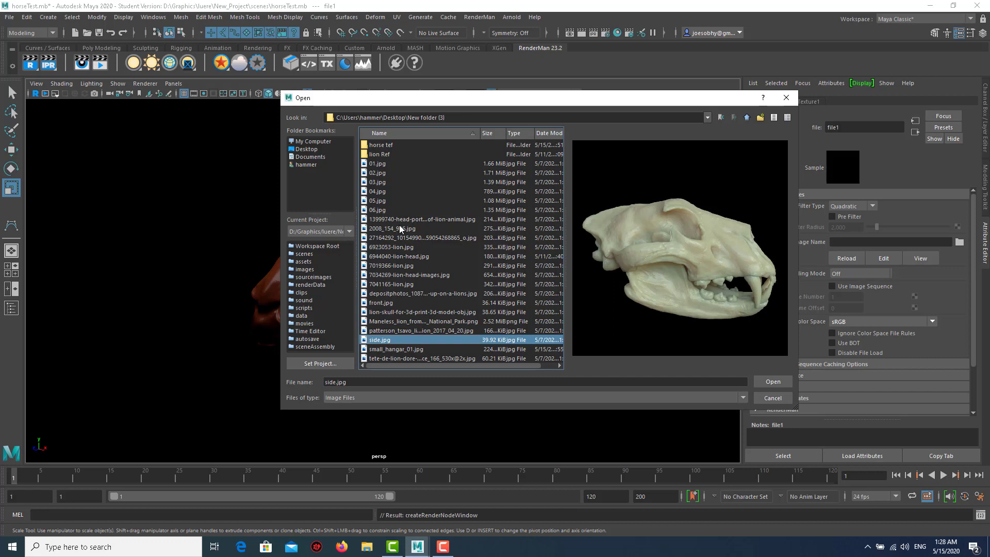
key(Down)
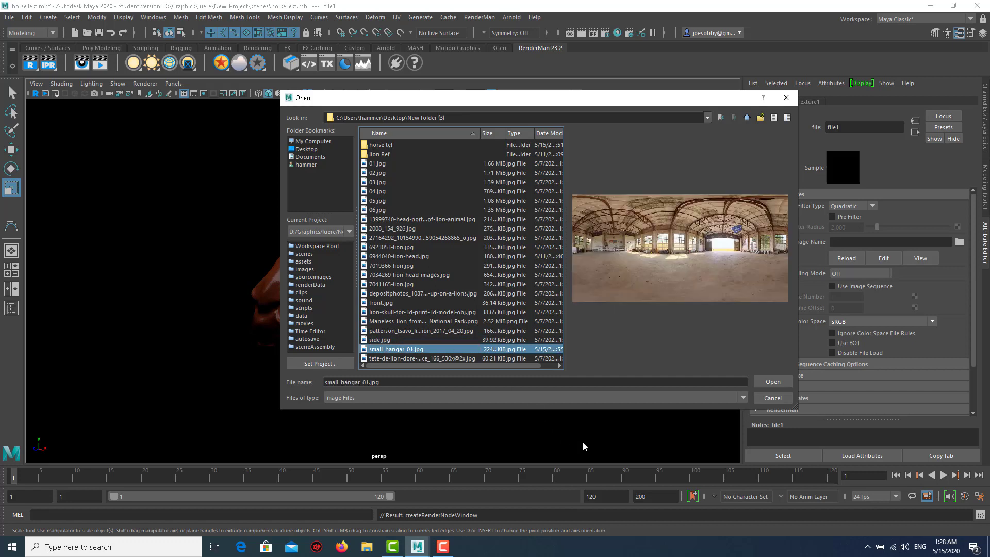
click(776, 384)
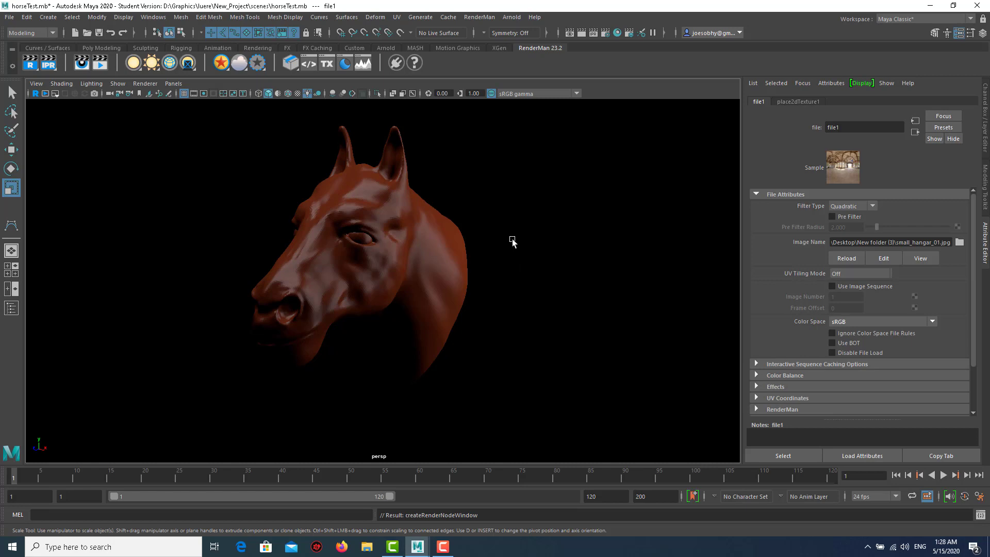
key(6)
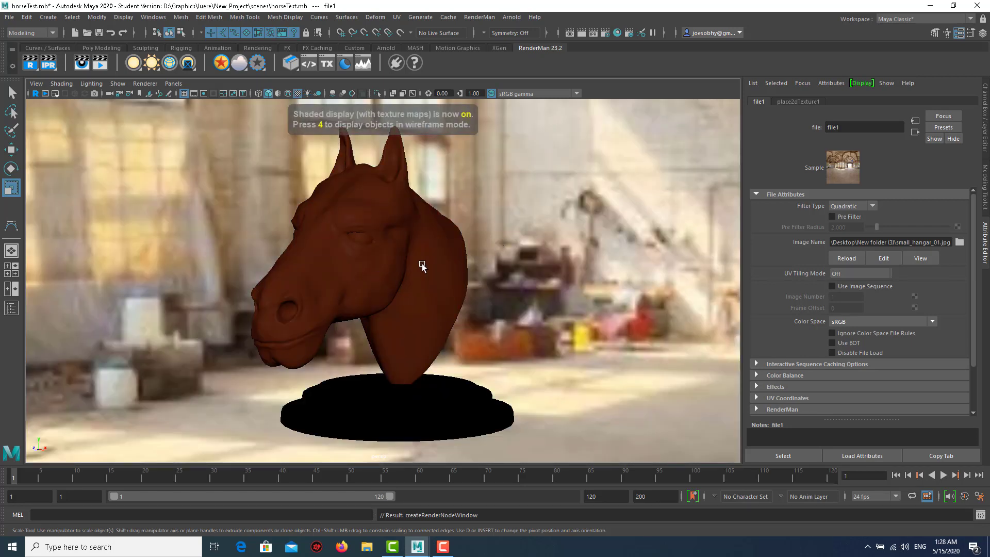
click(641, 244)
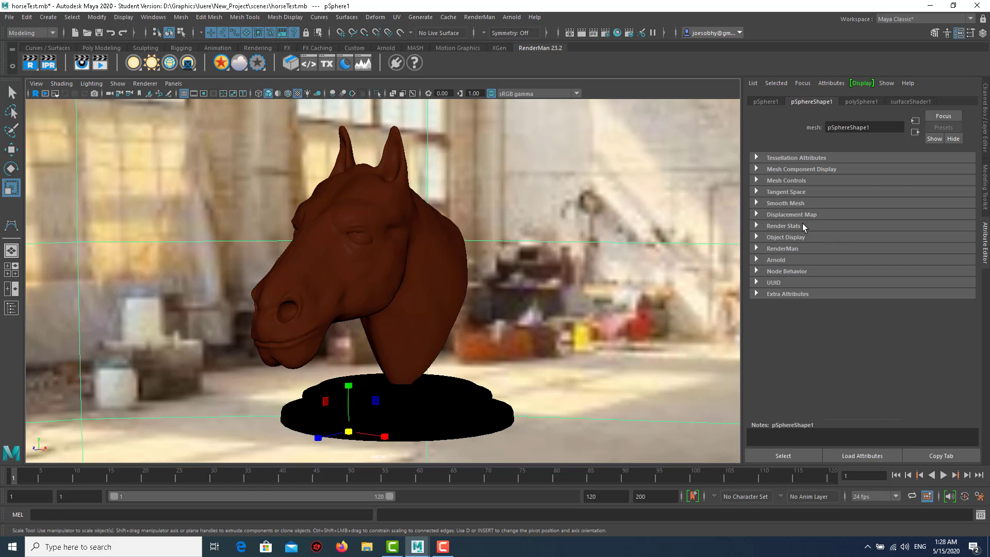
Disable the sphere's shadows and primary visibility, then check HD_1080 1920×1080 Arnold render settings.
click(783, 226)
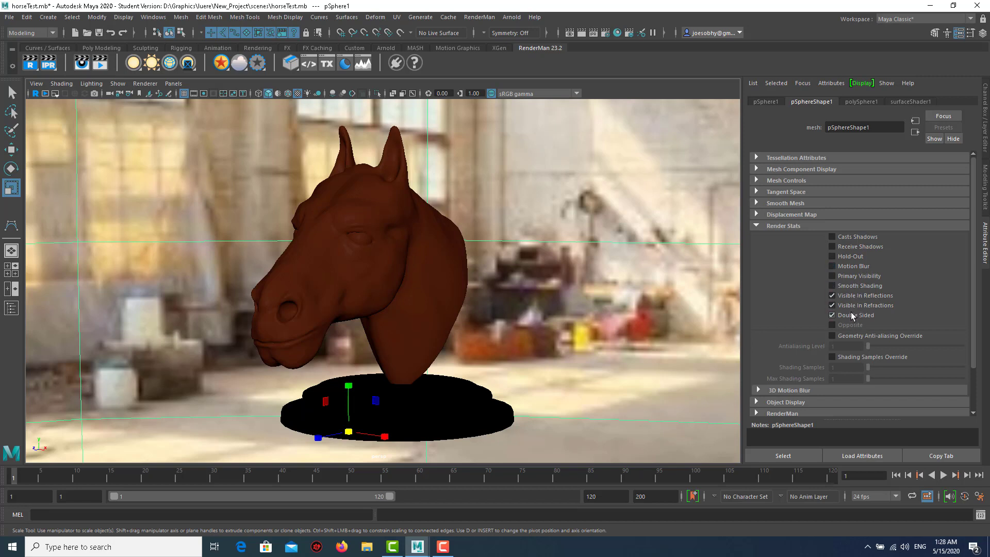
click(603, 35)
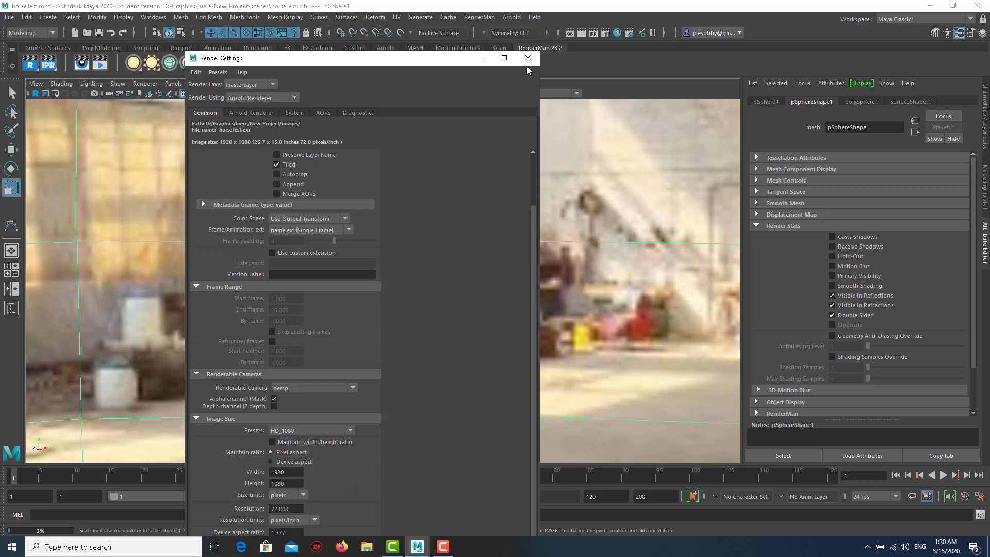
Render the current frame in Arnold and maximize the Render View to full screen.
click(527, 58)
click(582, 33)
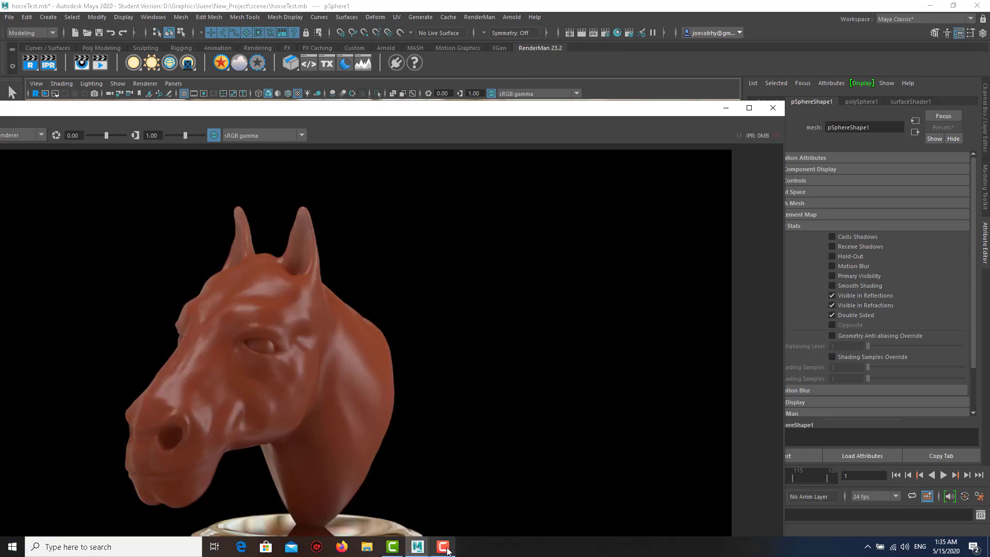
click(443, 548)
click(445, 548)
double_click(547, 110)
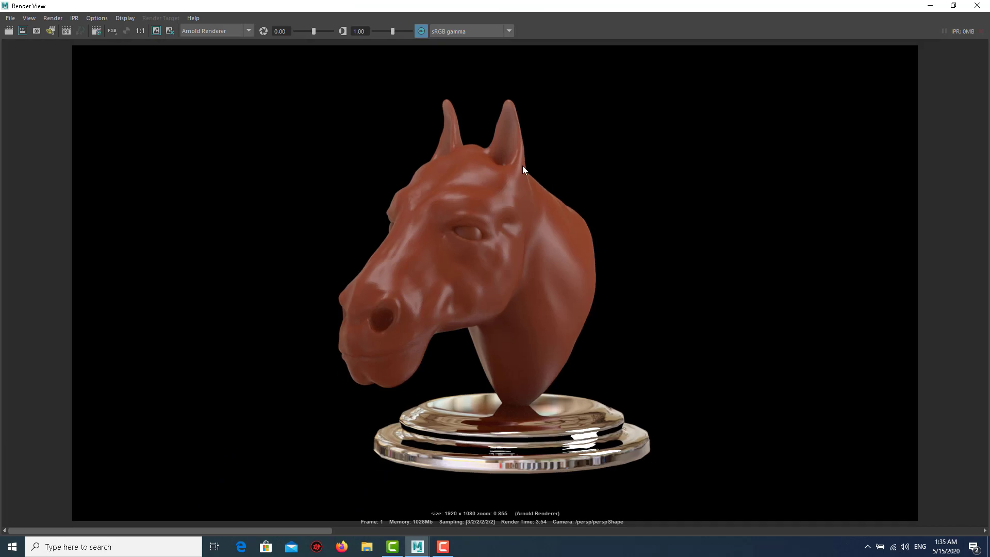
click(139, 34)
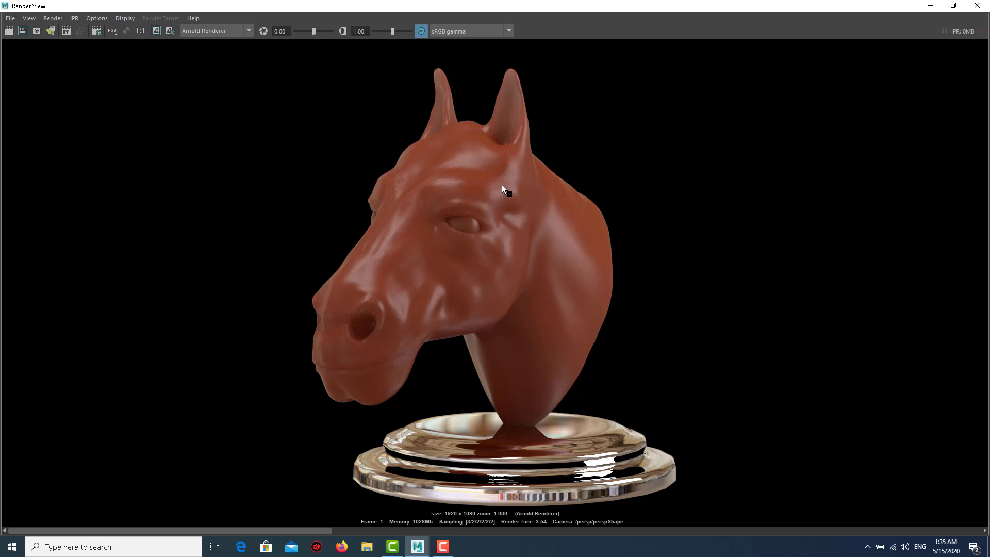
alt+right_drag(573, 224, 439, 221)
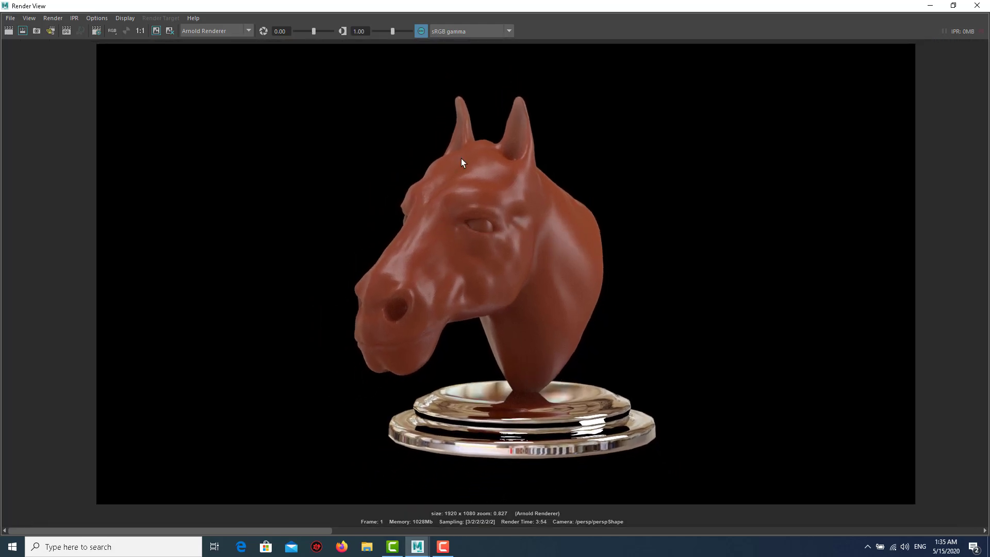